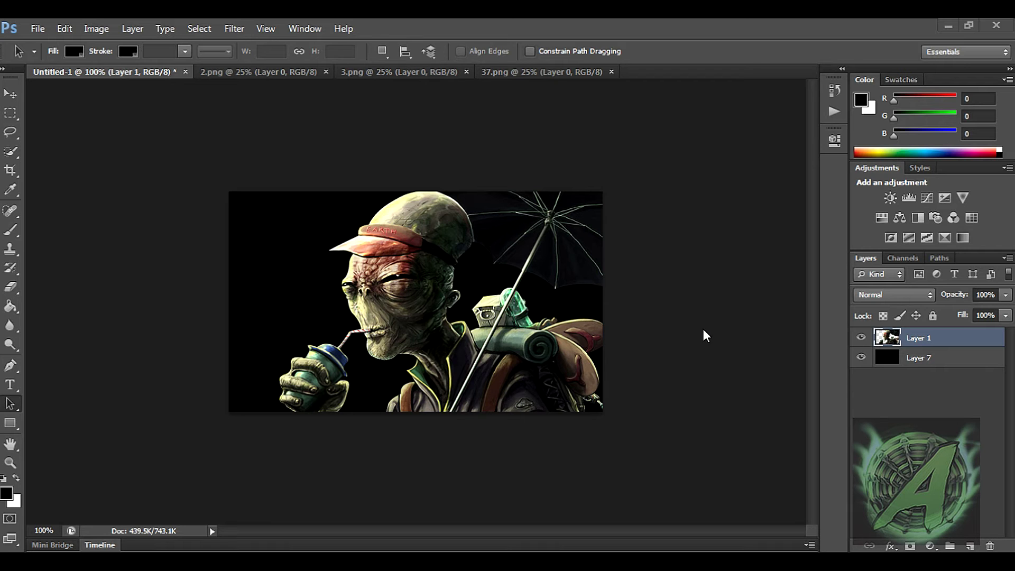
- Toggle the black background layer off and back on, and keep the current colour scheme permanently
left_click(866, 359)
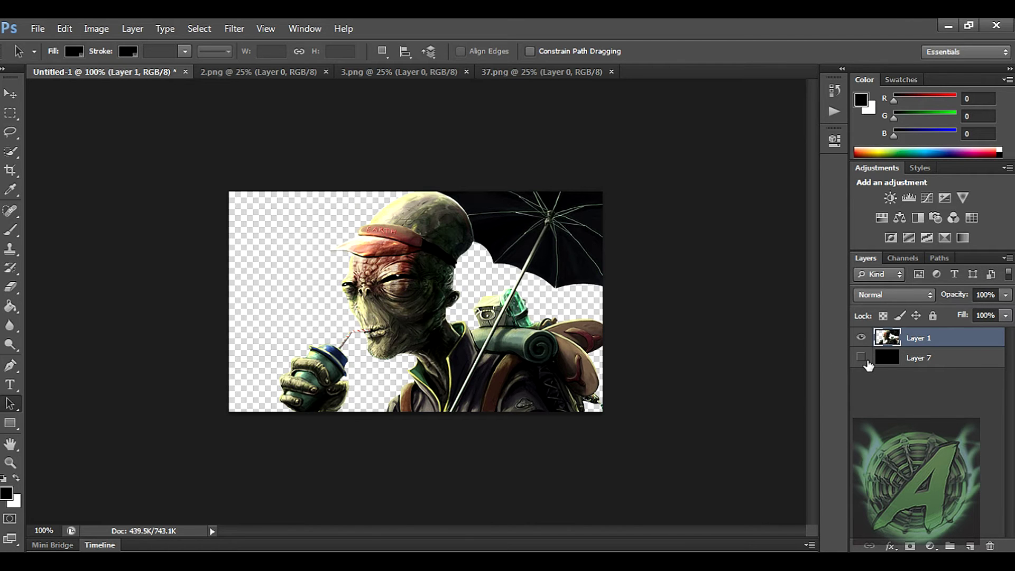
left_click(861, 357)
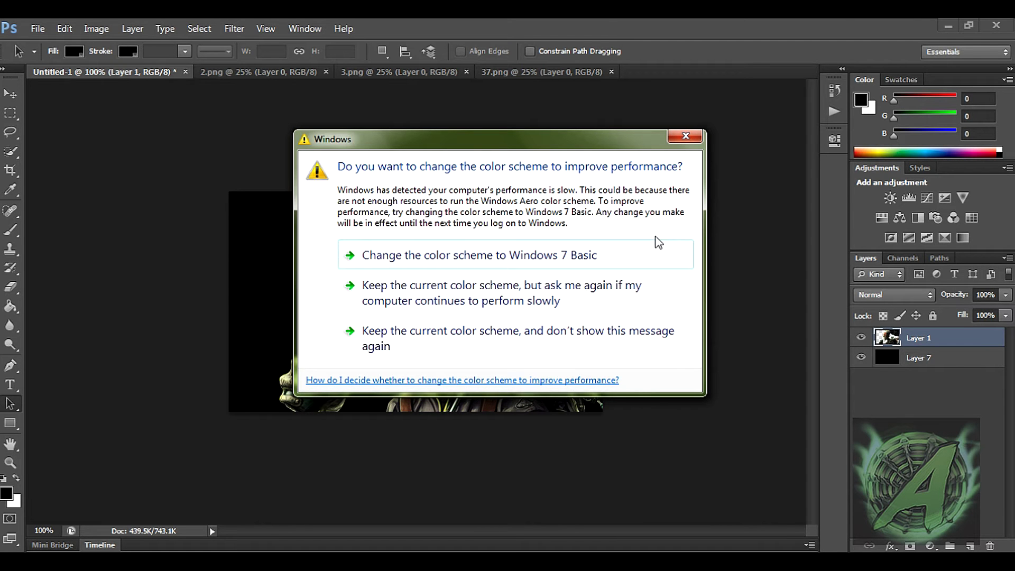
left_click(539, 338)
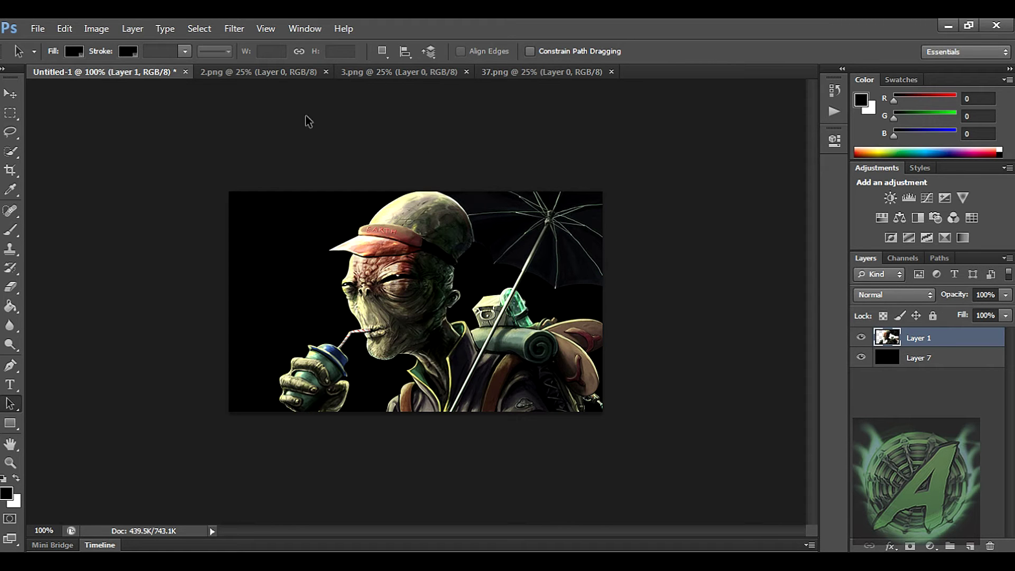
- Compare the 2.png, 3.png and 37.png fractal images, then return to the alien composition
left_click(286, 68)
left_click(382, 71)
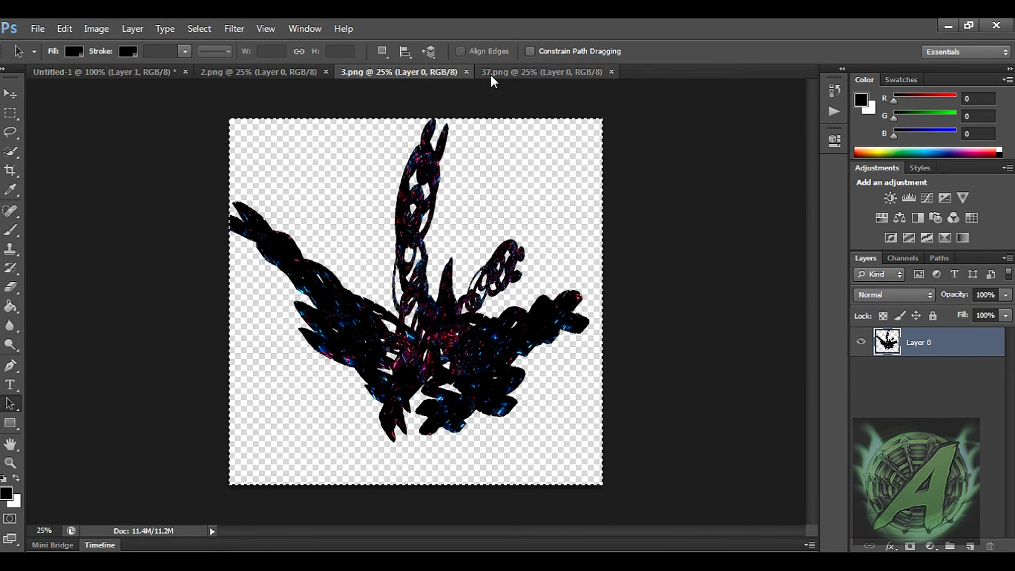
left_click(490, 72)
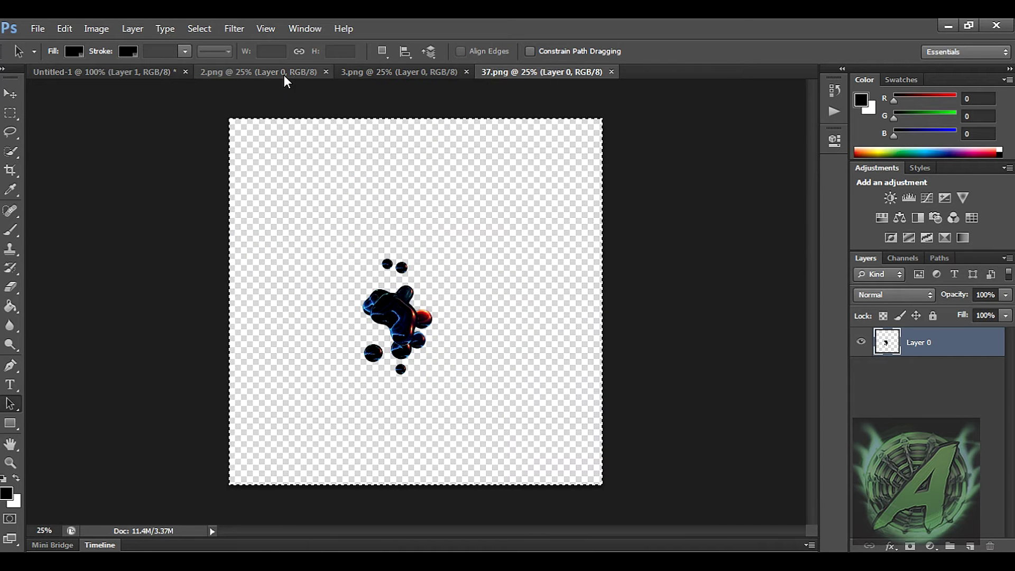
left_click(391, 74)
left_click(509, 73)
left_click(404, 73)
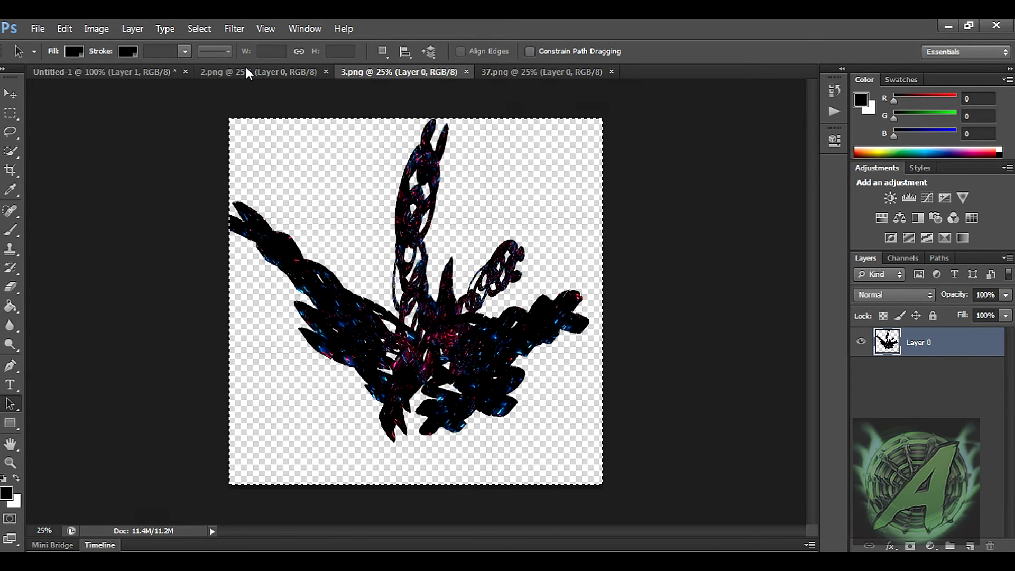
left_click(246, 72)
left_click(394, 72)
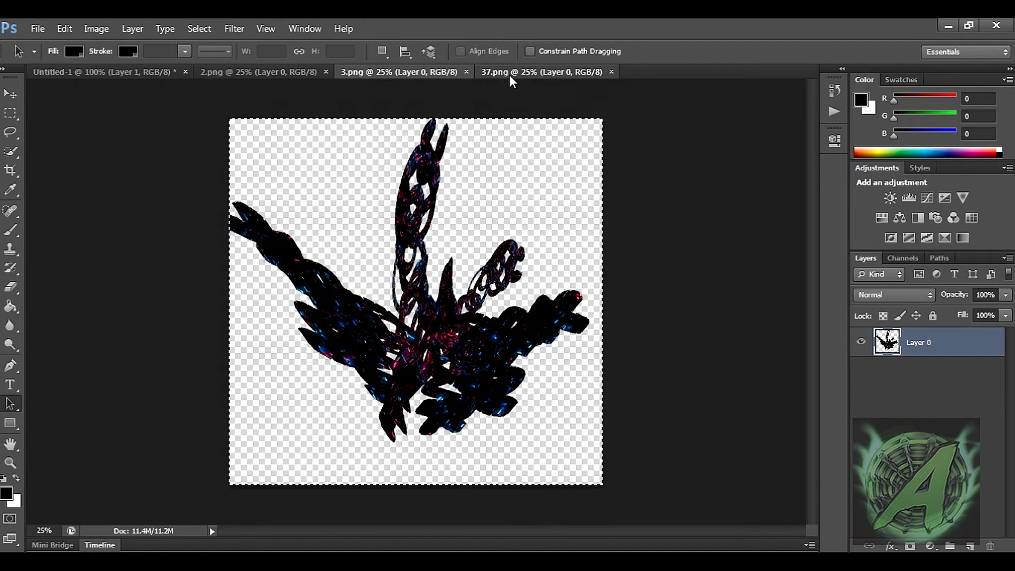
left_click(509, 74)
left_click(269, 74)
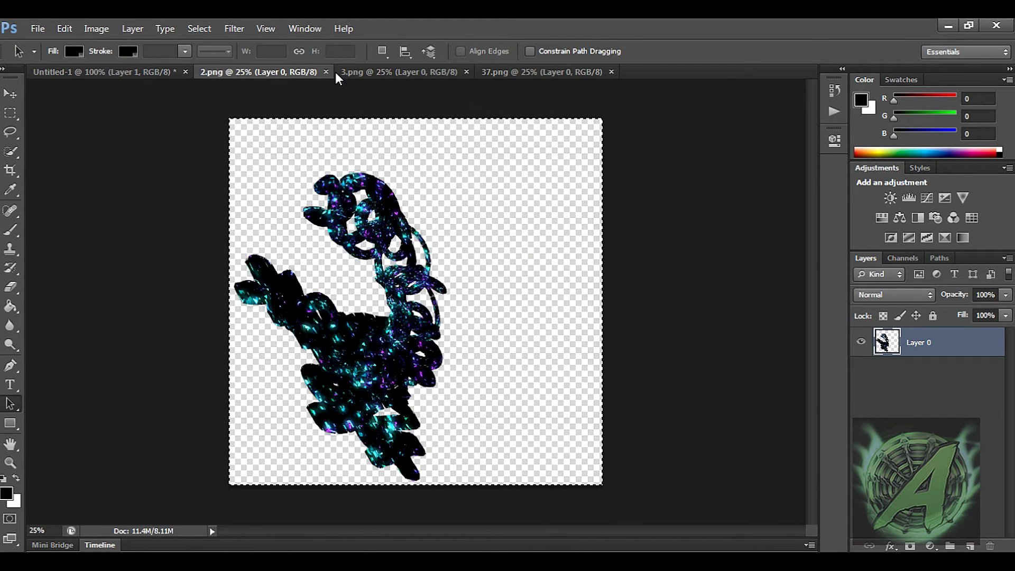
left_click(381, 74)
left_click(509, 74)
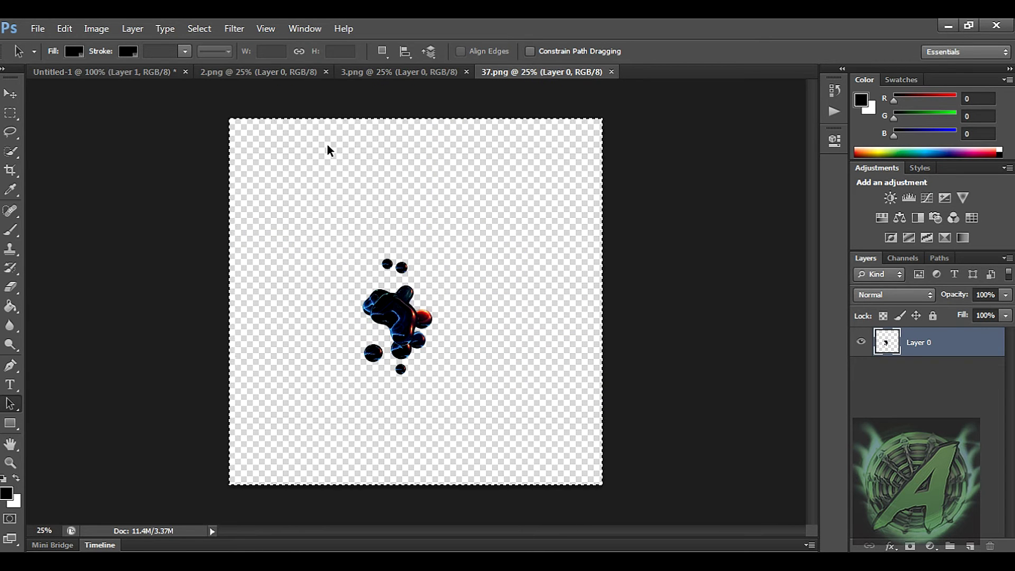
left_click(269, 71)
left_click(388, 71)
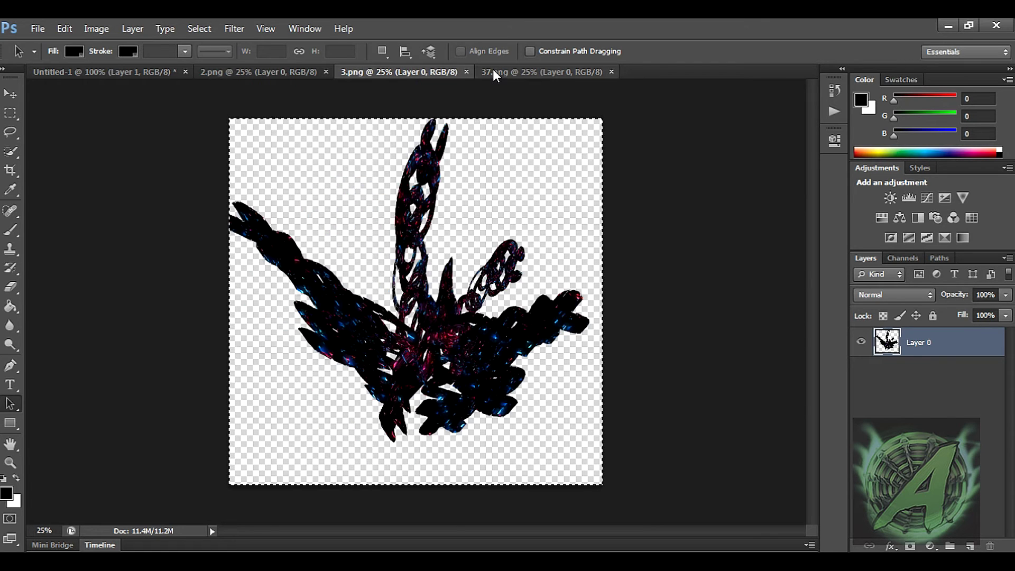
left_click(492, 69)
left_click(276, 72)
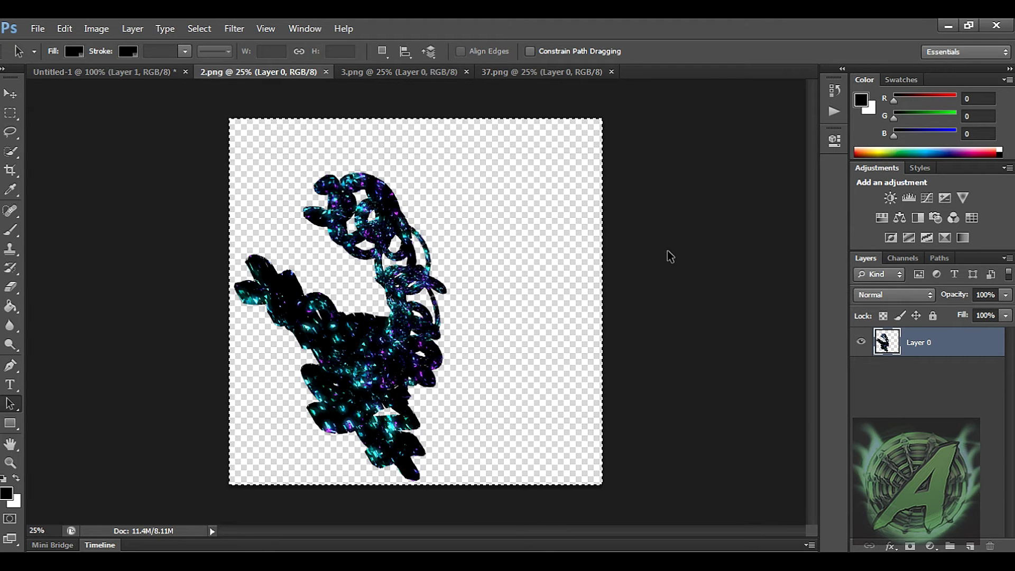
key("ctrl+shift+Tab")
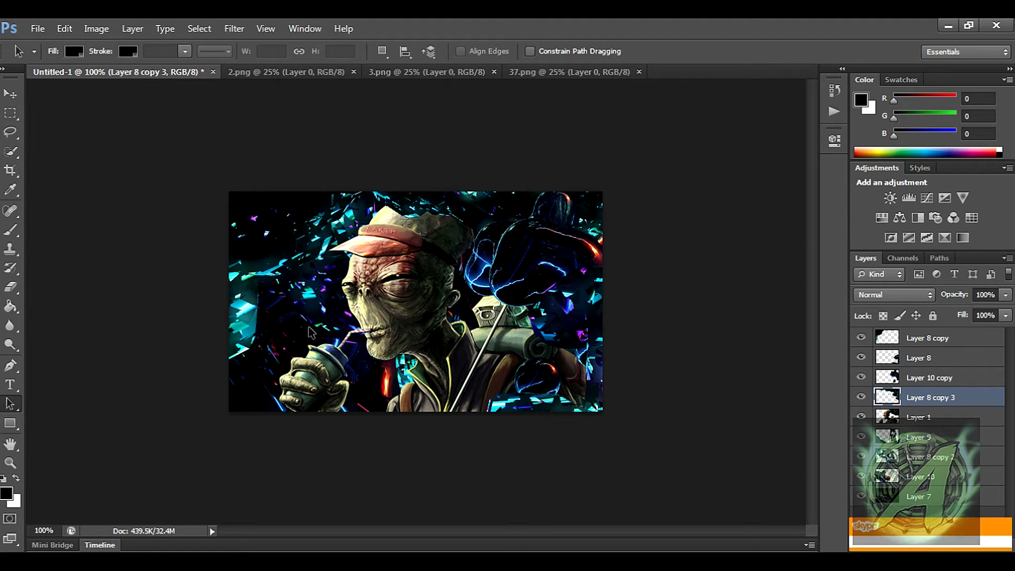
- Deselect, duplicate Layer 8 copy 3 as Layer 8 copy 4, and drag it toward the lower left
key("ctrl+d")
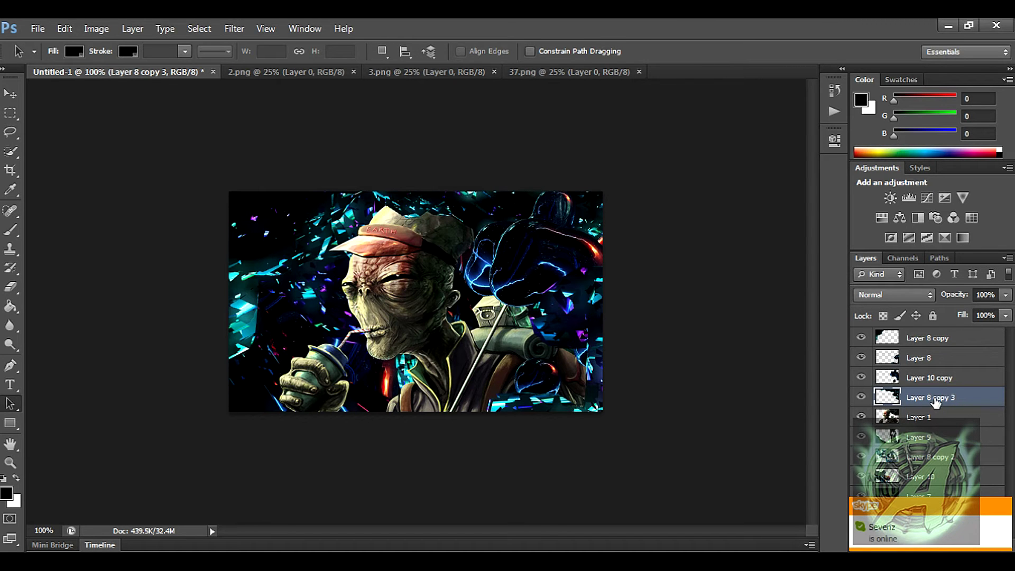
left_click_drag(935, 400, 930, 446)
key("ctrl+j")
left_click(10, 92)
left_click_drag(581, 269, 330, 444)
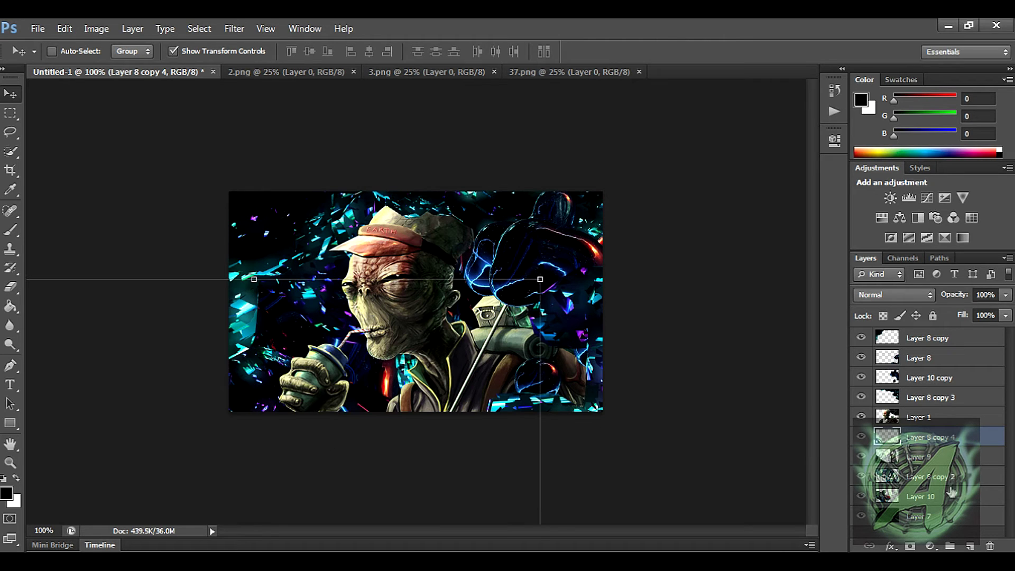
- Move Layer 8 copy 4 above Layer 1, rotate it to -53.81° and reposition it
left_click_drag(931, 437, 931, 417)
left_click_drag(347, 421, 309, 366)
left_click_drag(509, 470, 465, 275)
left_click_drag(329, 363, 389, 418)
left_click_drag(580, 416, 534, 323)
left_click_drag(380, 445, 505, 443)
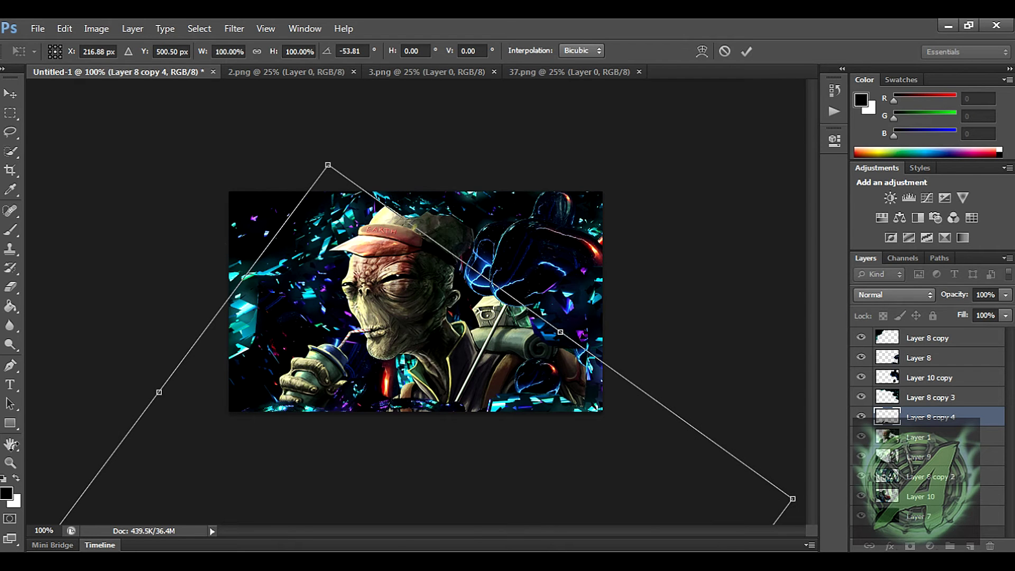
left_click(10, 404)
left_click(426, 234)
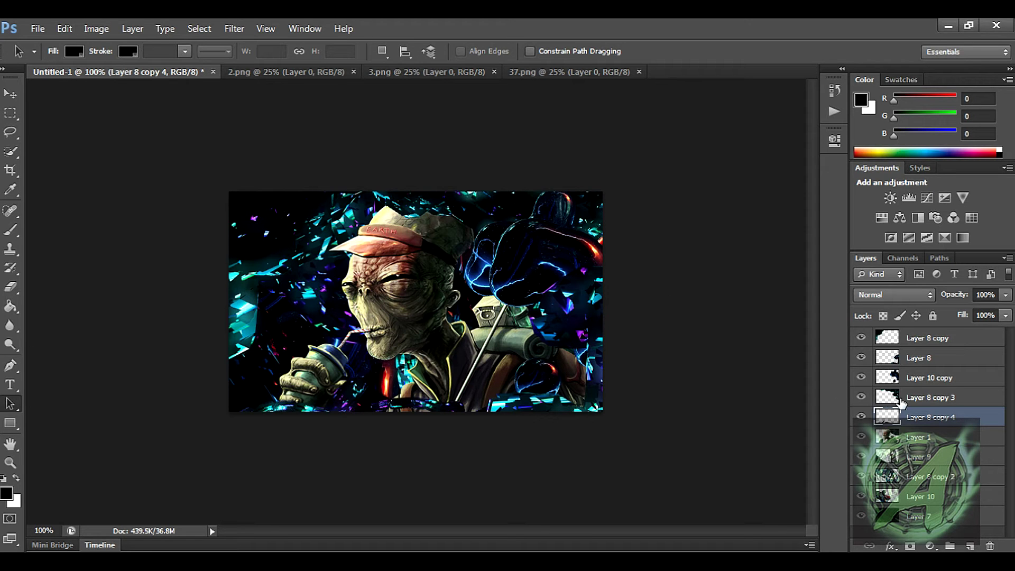
left_click(939, 342)
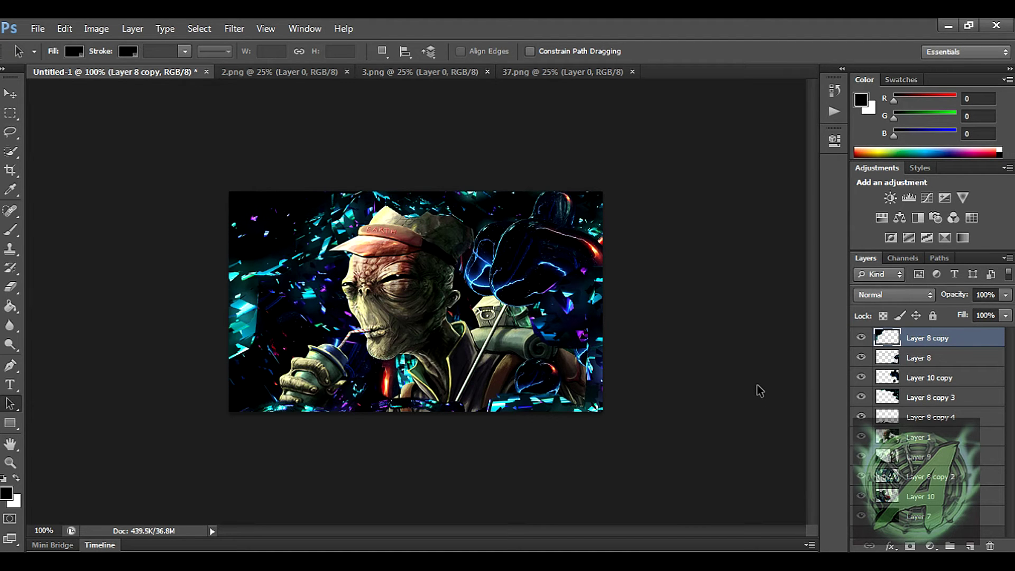
- Close the 2.png, 3.png and 37.png source image tabs
left_click(346, 72)
left_click(346, 73)
left_click(347, 72)
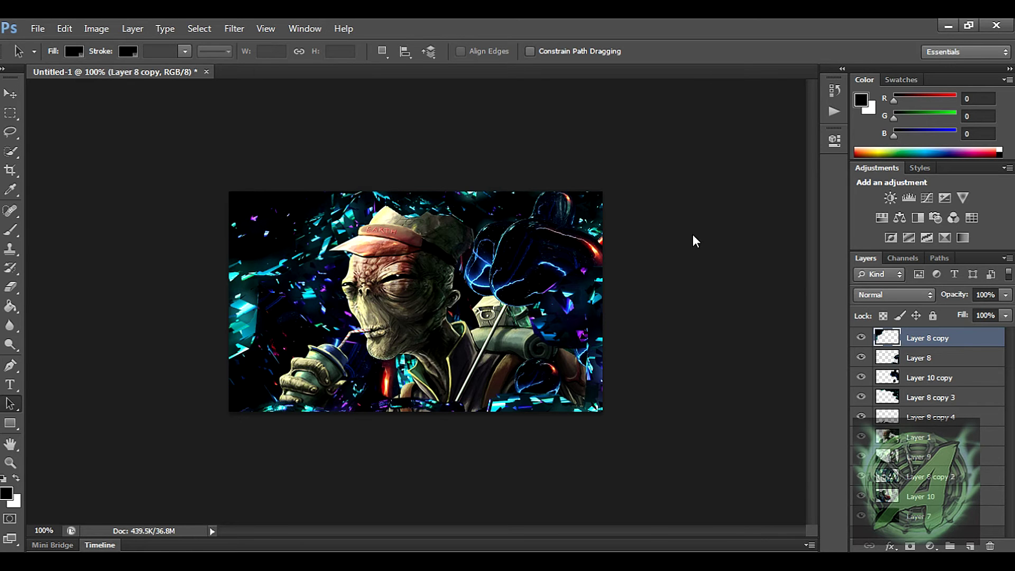
key("ctrl+o")
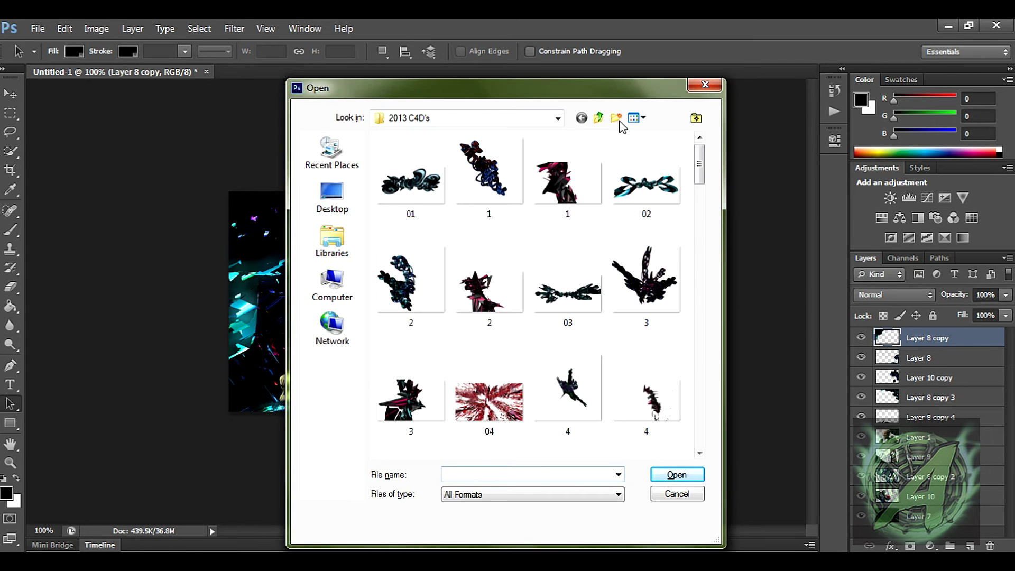
- Go up to Photoshop Materials and open the Bubbles folder
left_click(598, 117)
left_click(411, 285)
left_click(574, 323)
scroll(640, 336, "down", 2)
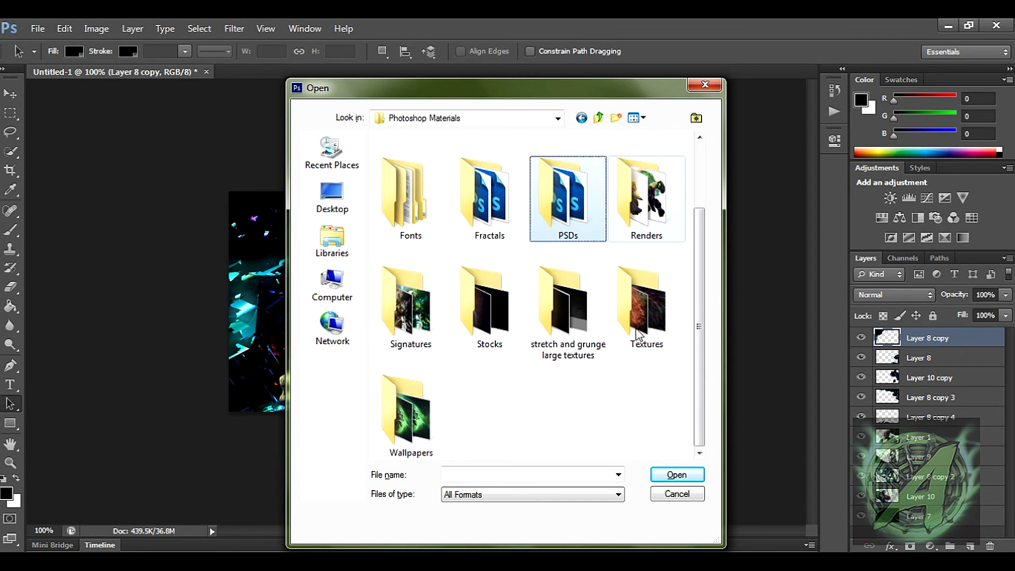
left_click(550, 346)
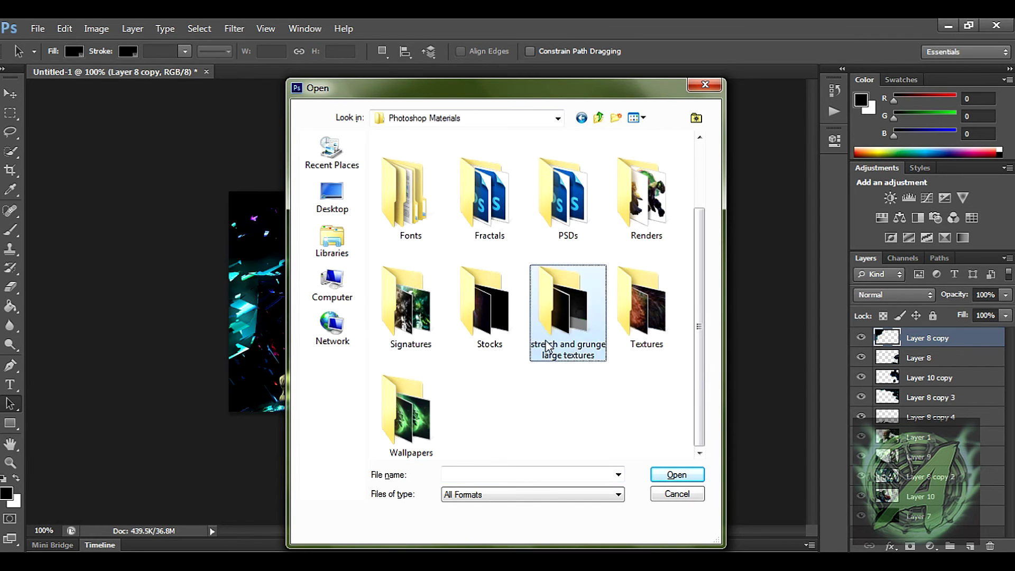
scroll(582, 296, "up", 2)
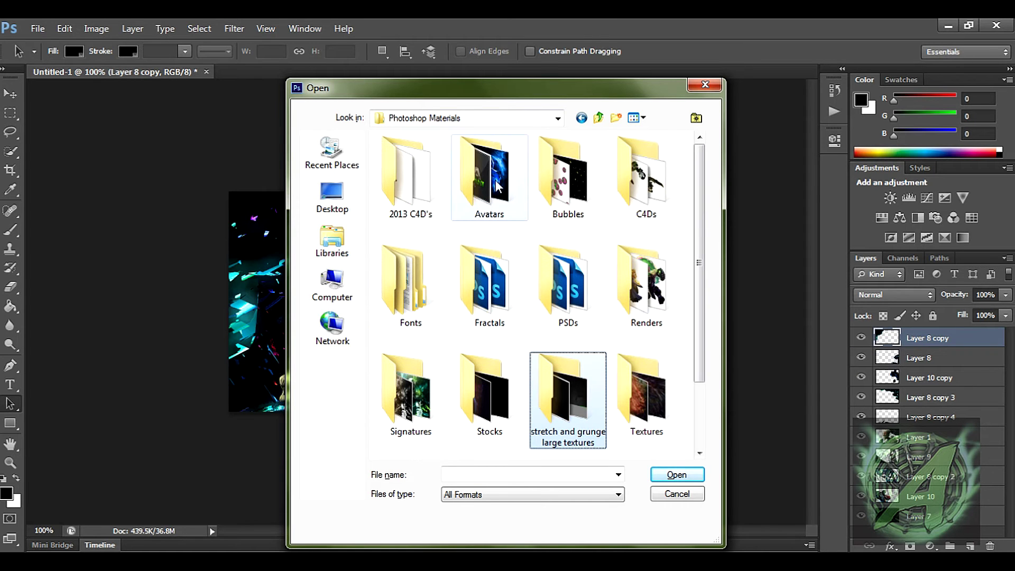
left_click(576, 199)
double_click(576, 200)
- Compare several bubble images, then open [9]KronosBubbles.png
left_click(489, 291)
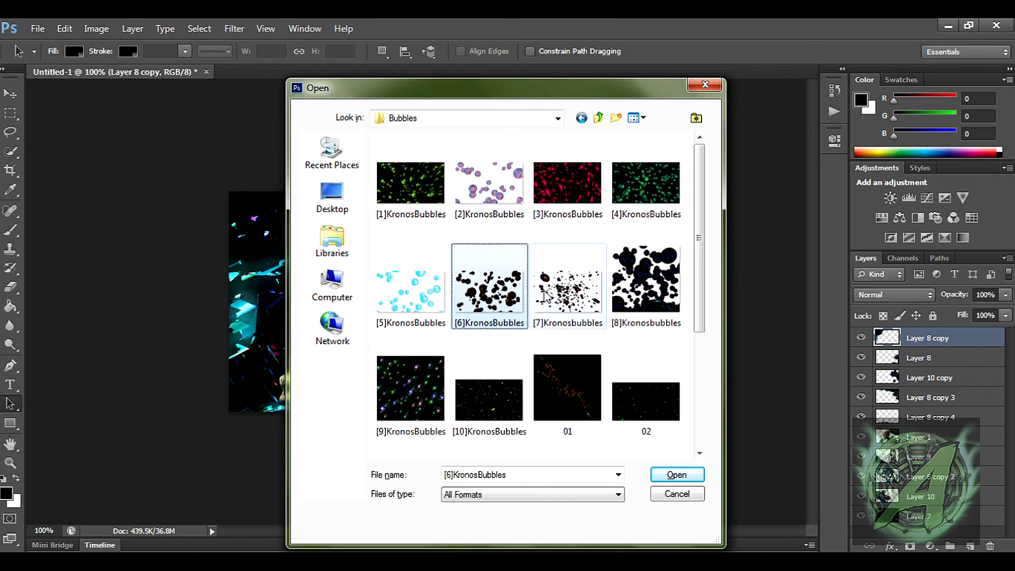
scroll(559, 316, "down", 3)
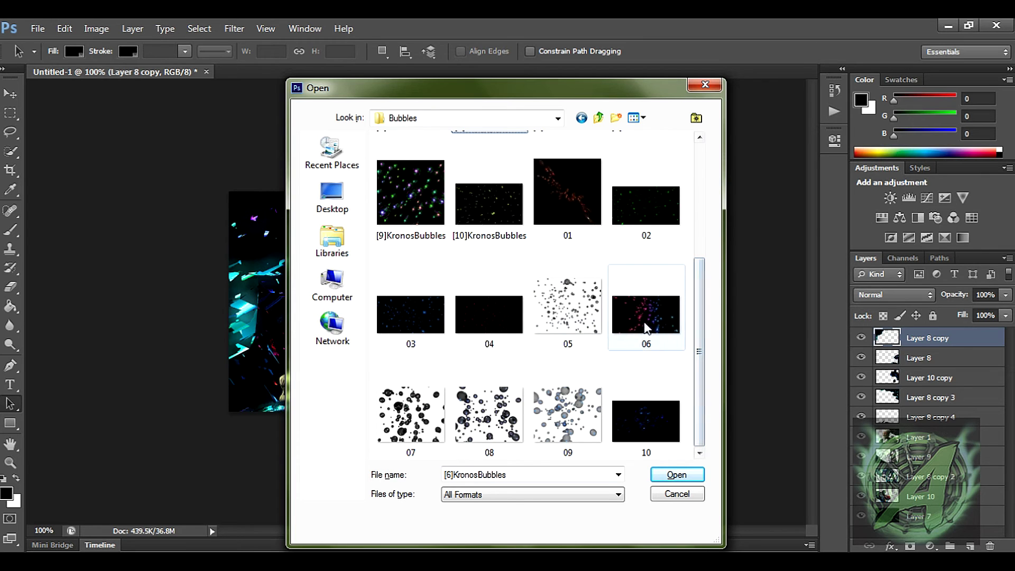
left_click(417, 204)
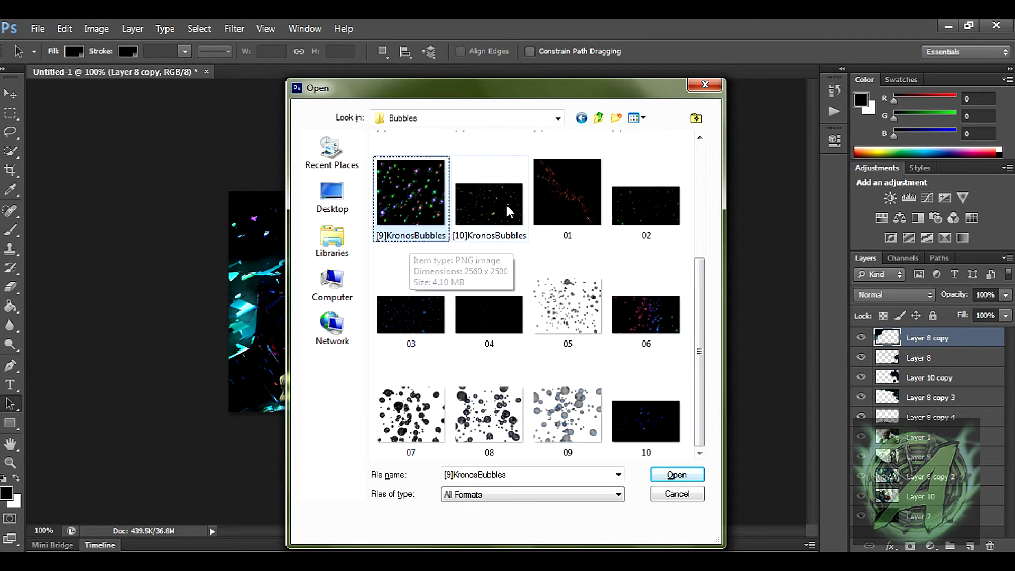
left_click(661, 318)
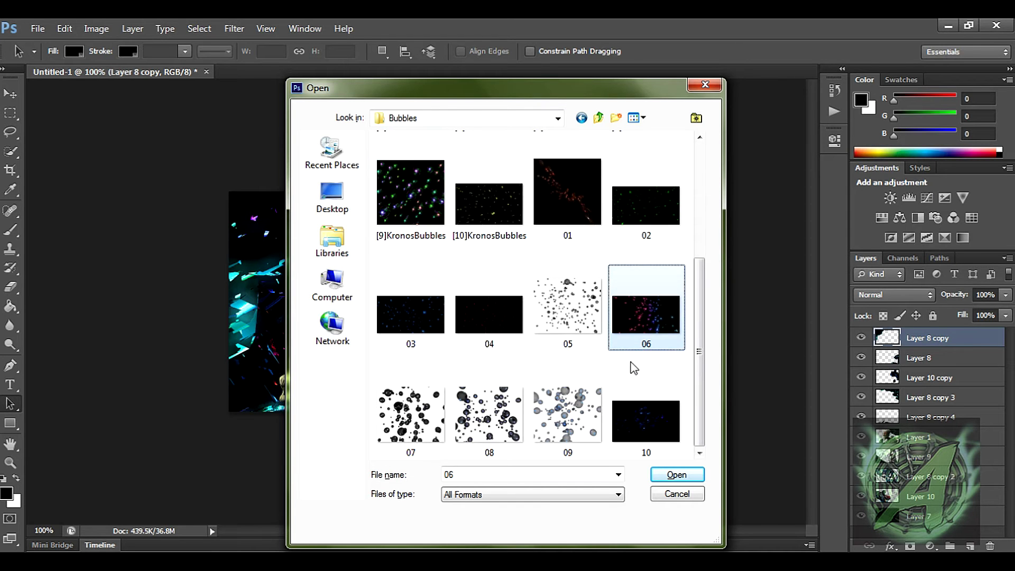
scroll(529, 365, "up", 3)
scroll(526, 363, "up", 1)
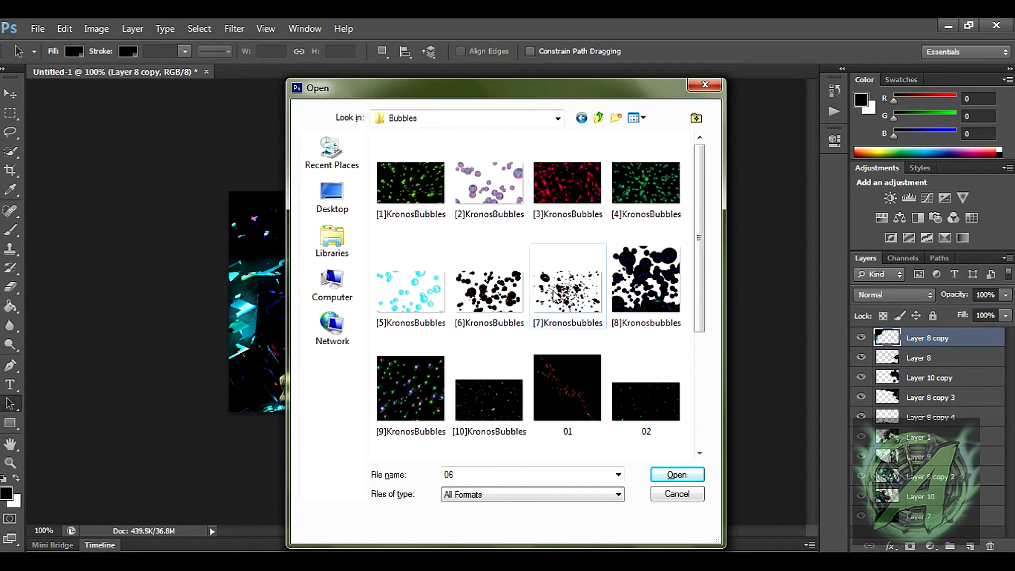
scroll(560, 317, "down", 3)
left_click(489, 235)
left_click(642, 261)
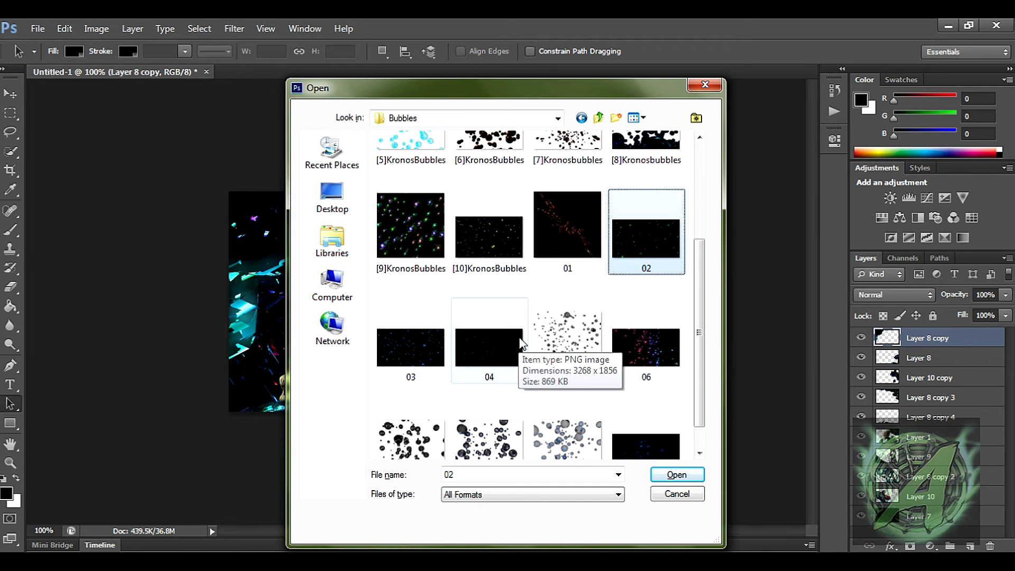
left_click(407, 221)
left_click(681, 475)
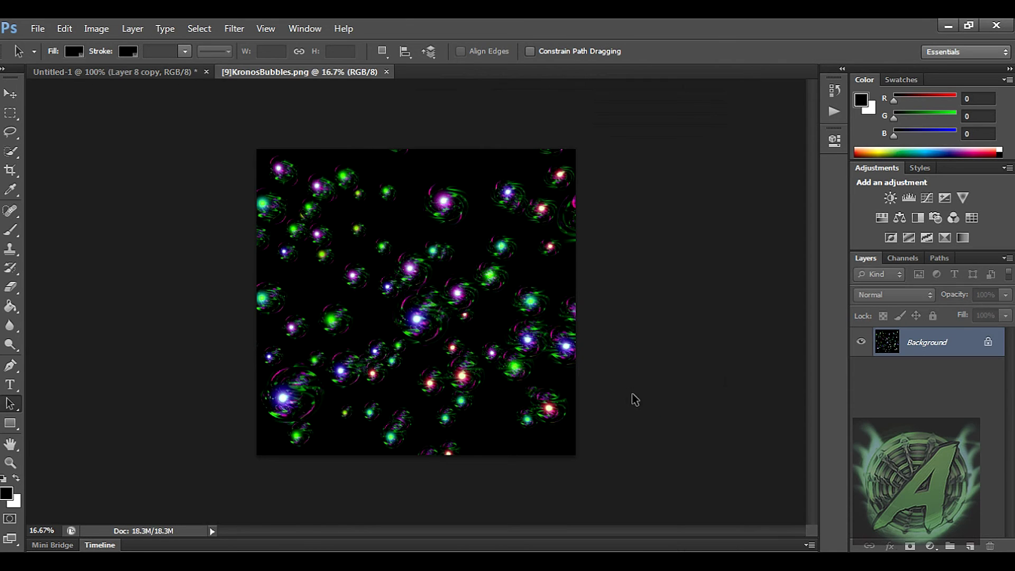
- Paste the whole bubbles image into the alien composition as a new layer
key("ctrl+a")
left_click(157, 74)
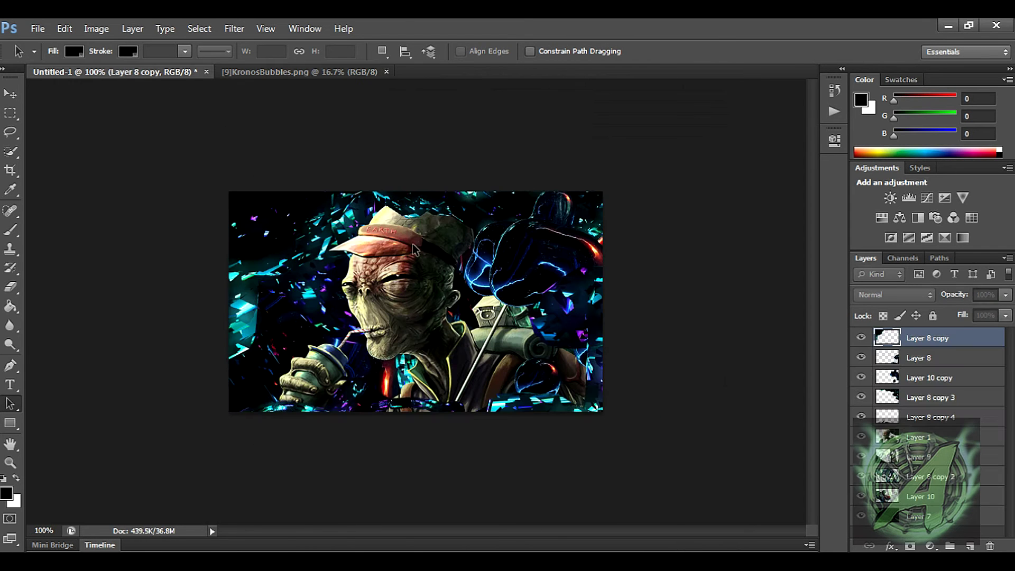
key("ctrl+v")
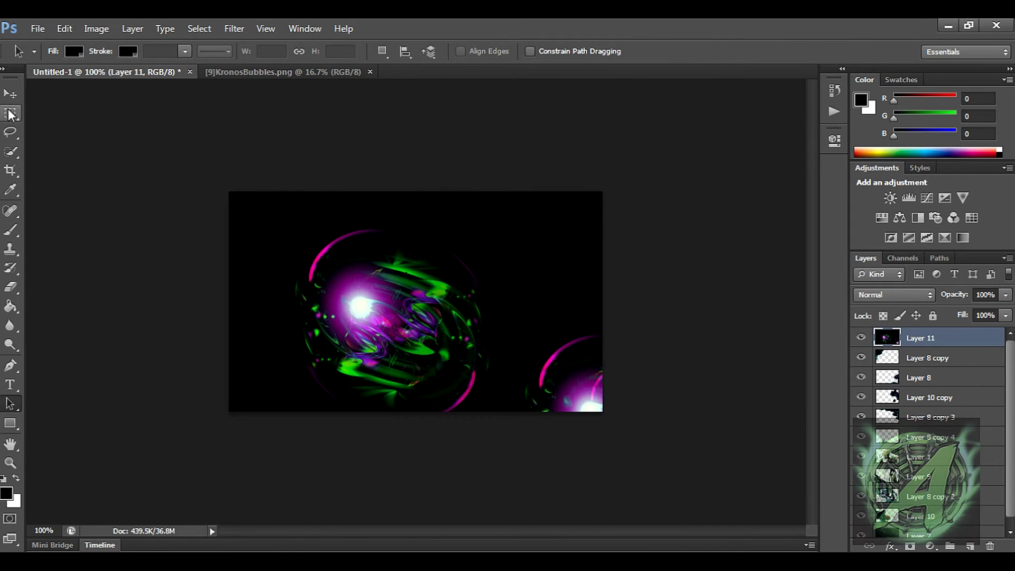
- Scale the bubbles layer to about 12% and place it near the lower right
key("v")
key("ctrl+t")
left_click_drag(231, 192, 568, 507)
left_click_drag(546, 443, 500, 292)
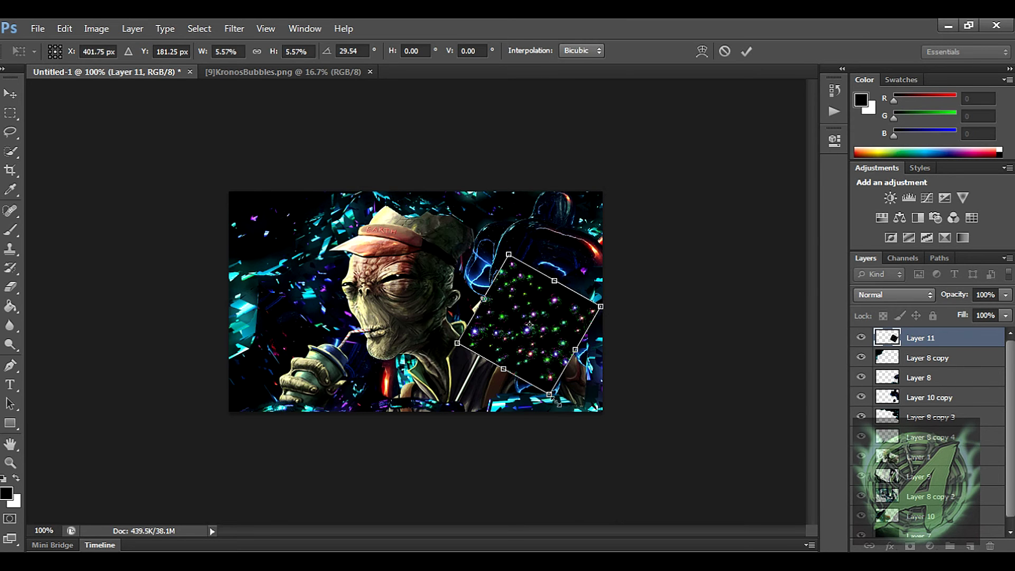
left_click_drag(556, 402, 602, 528)
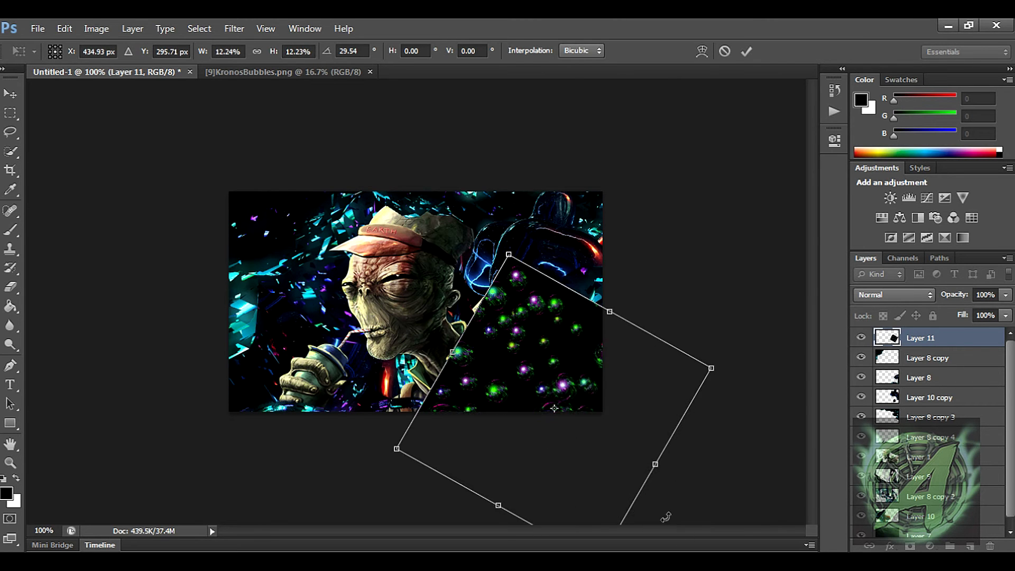
mouse_move(601, 441)
left_mouse_down()
mouse_move(576, 447)
mouse_move(594, 448)
left_mouse_up()
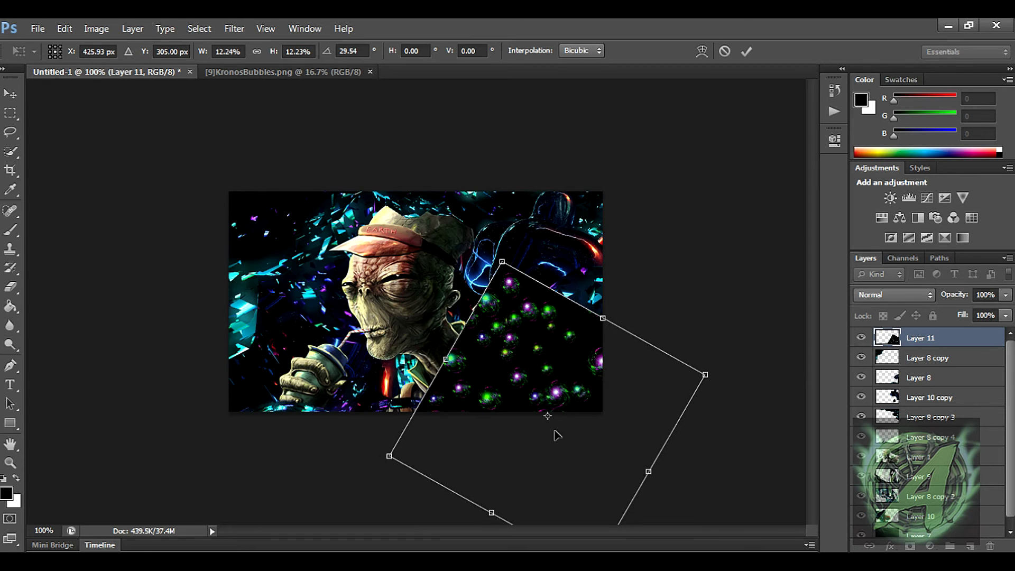
left_click(12, 404)
left_click(409, 233)
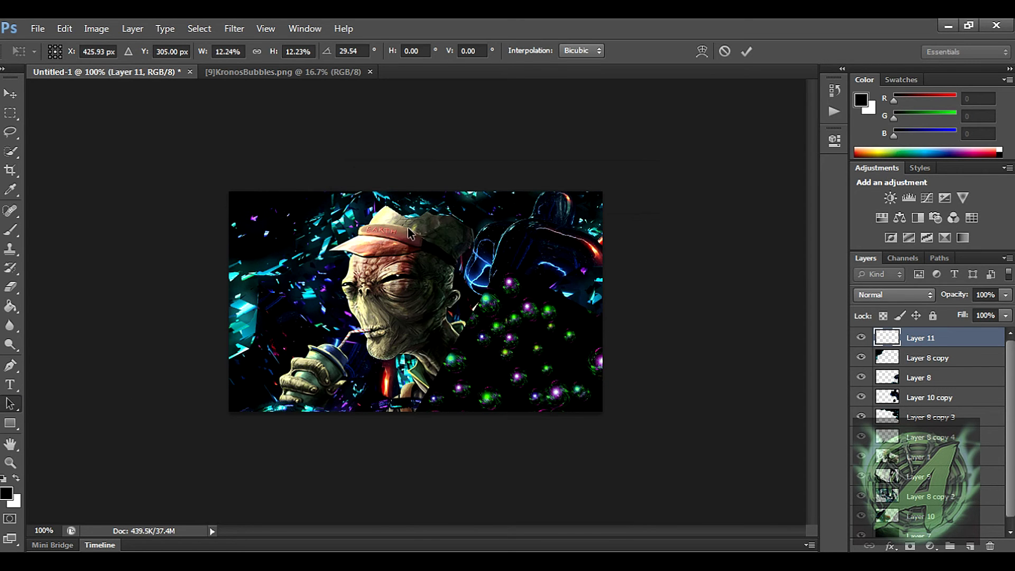
left_click(892, 294)
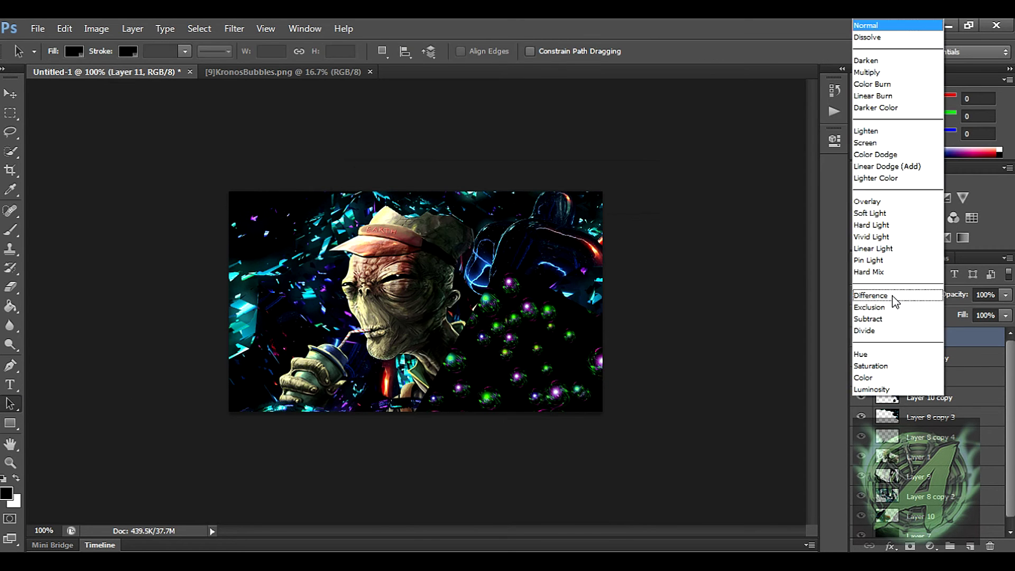
- Set Layer 11 to Linear Dodge (Add) and shift the bubbles toward the right edge
left_click(892, 169)
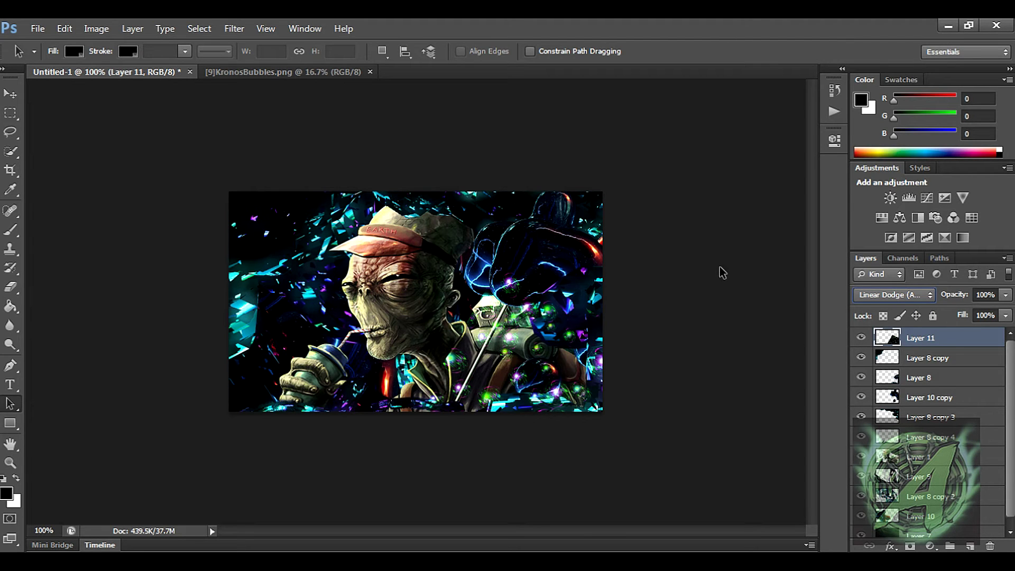
left_click(10, 287)
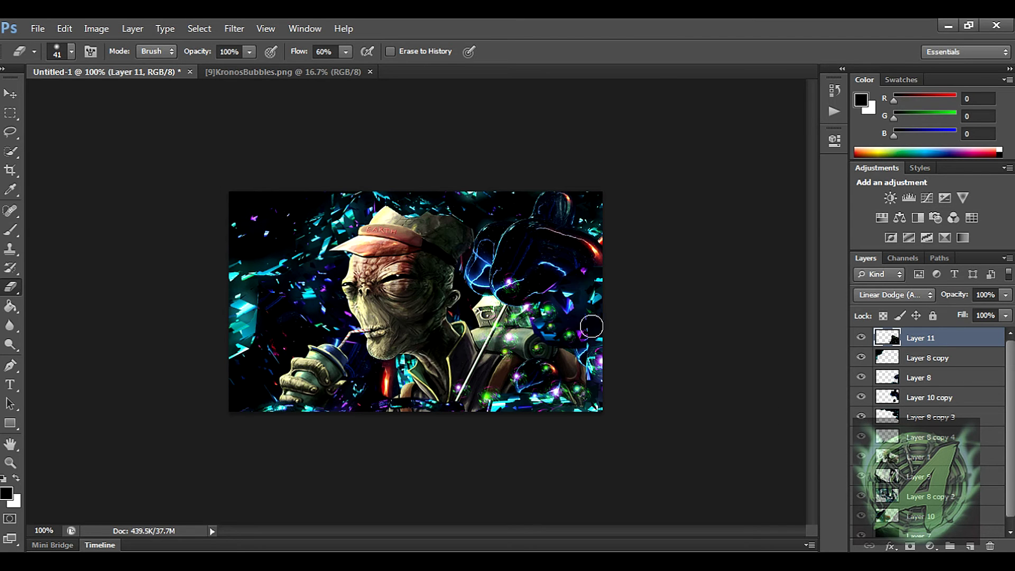
left_click(10, 94)
left_click_drag(489, 333, 693, 446)
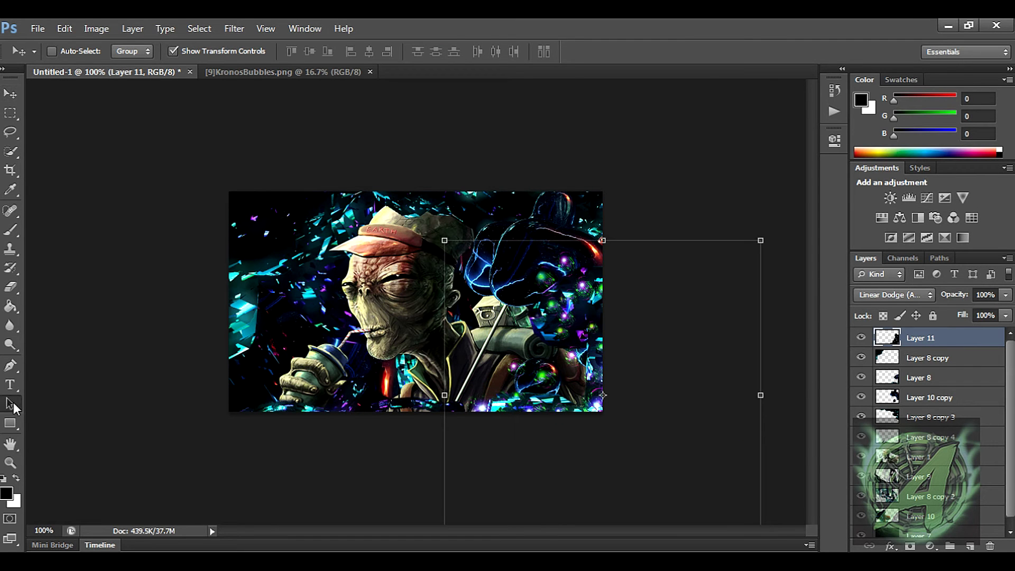
left_click(10, 404)
- Duplicate the bubbles as Layer 11 copy, move it left, rotate about 90° and lower it
key("ctrl+j")
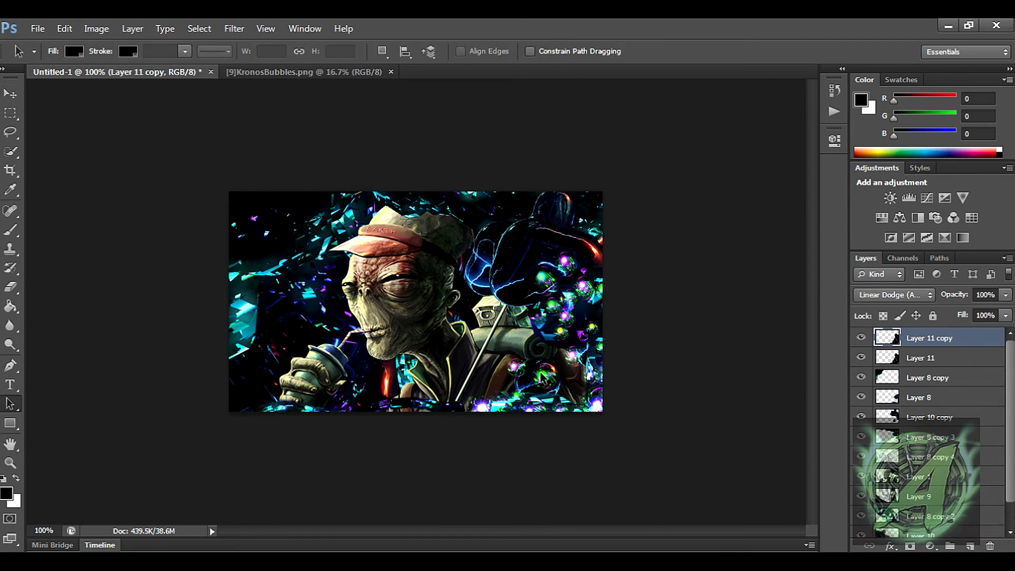
left_click(10, 94)
left_click_drag(592, 386, 168, 280)
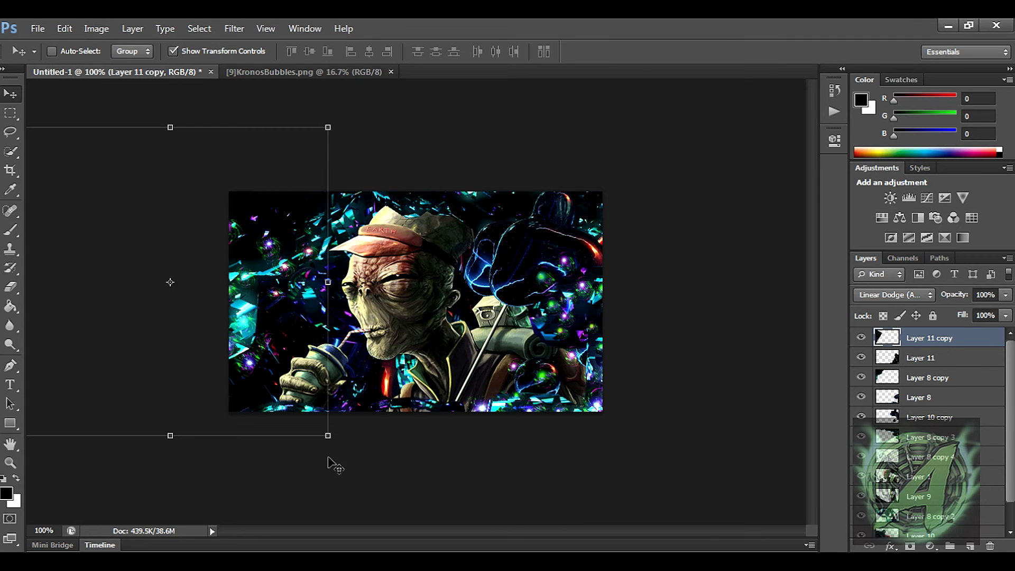
left_click_drag(343, 457, 6, 436)
left_click_drag(286, 317, 320, 352)
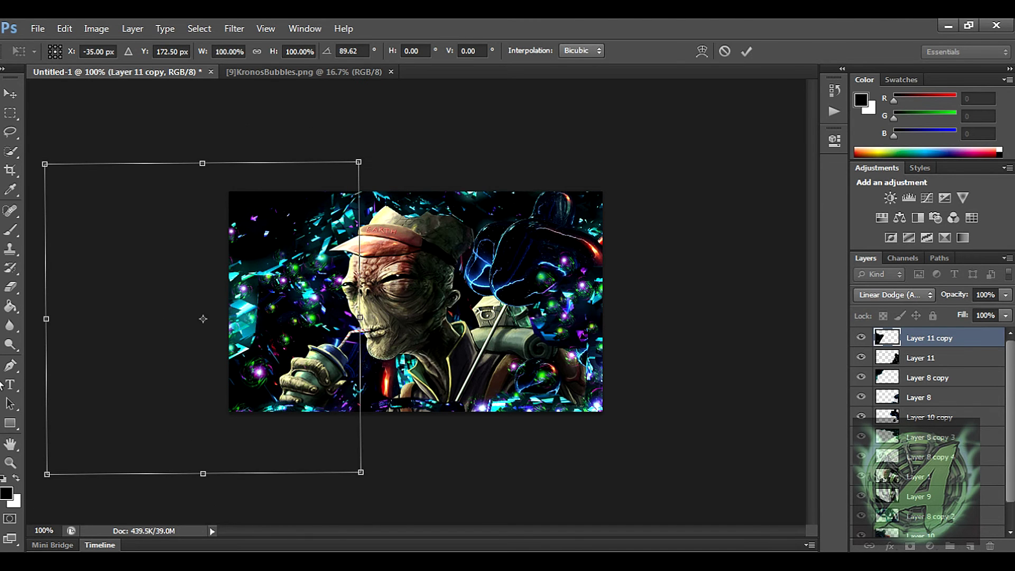
left_click(10, 403)
left_click(448, 234)
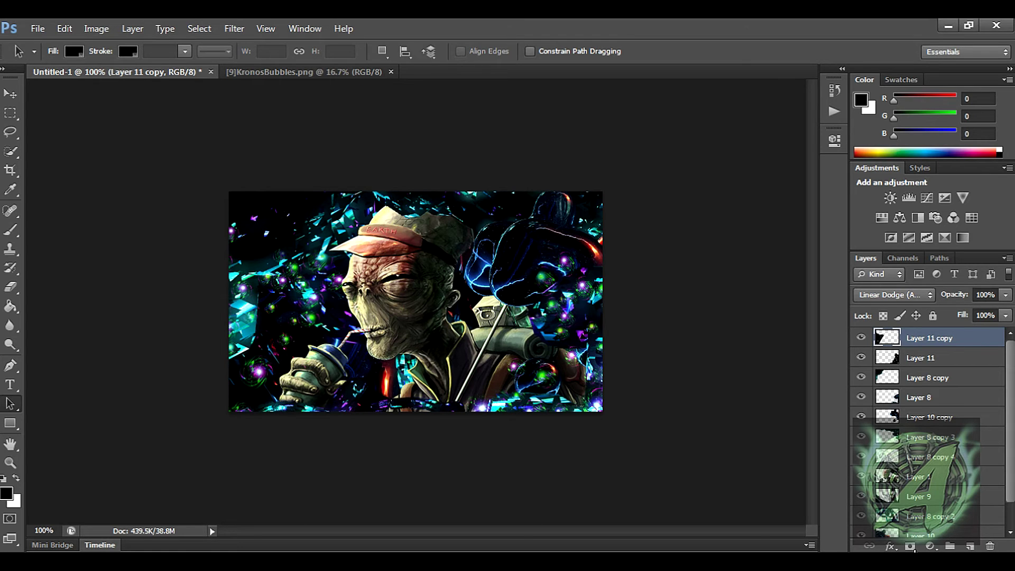
- Add a new layer and set up a 119 px brush with dark green #2b7147
left_click(970, 546)
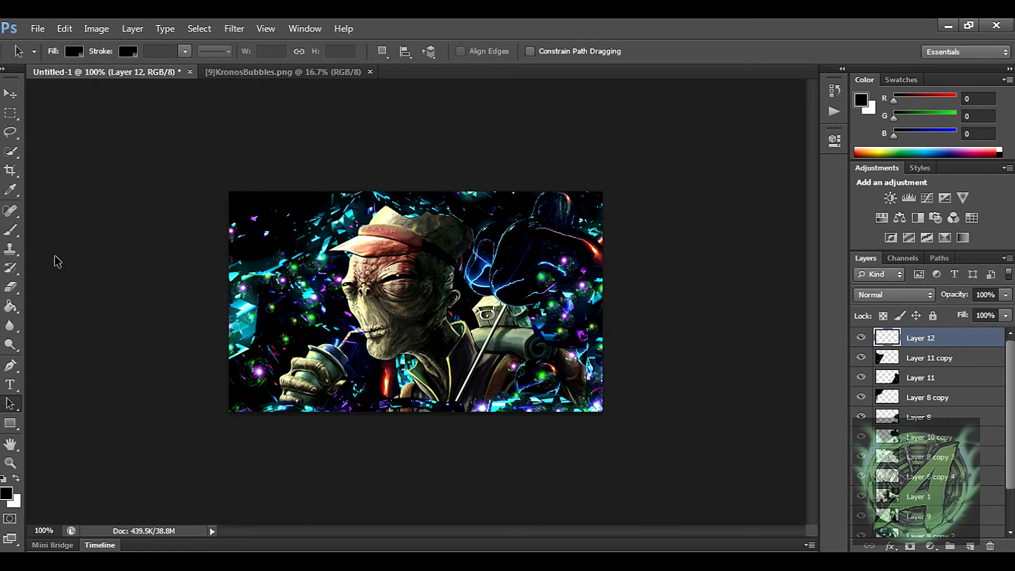
left_click(11, 230)
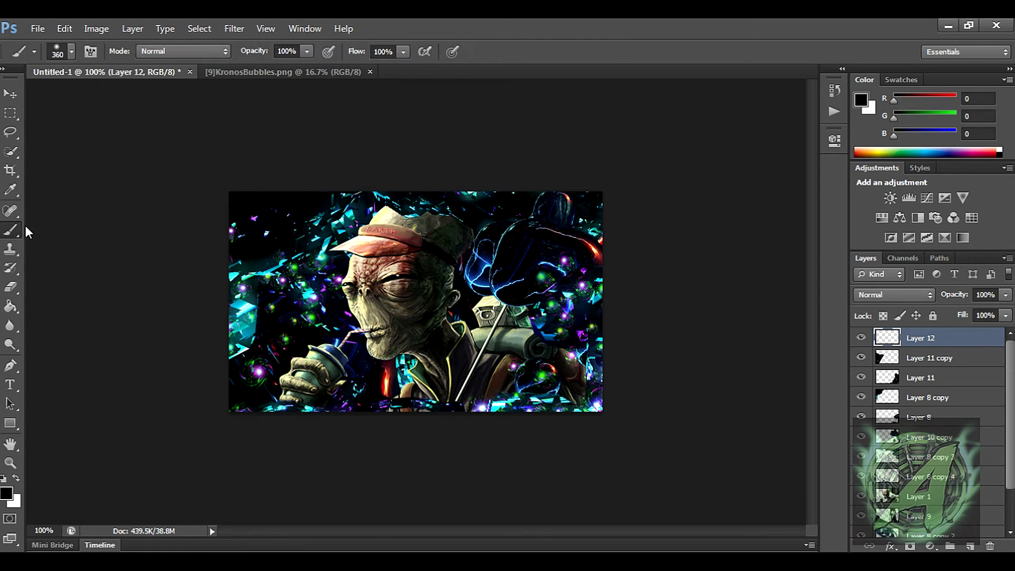
left_click(72, 51)
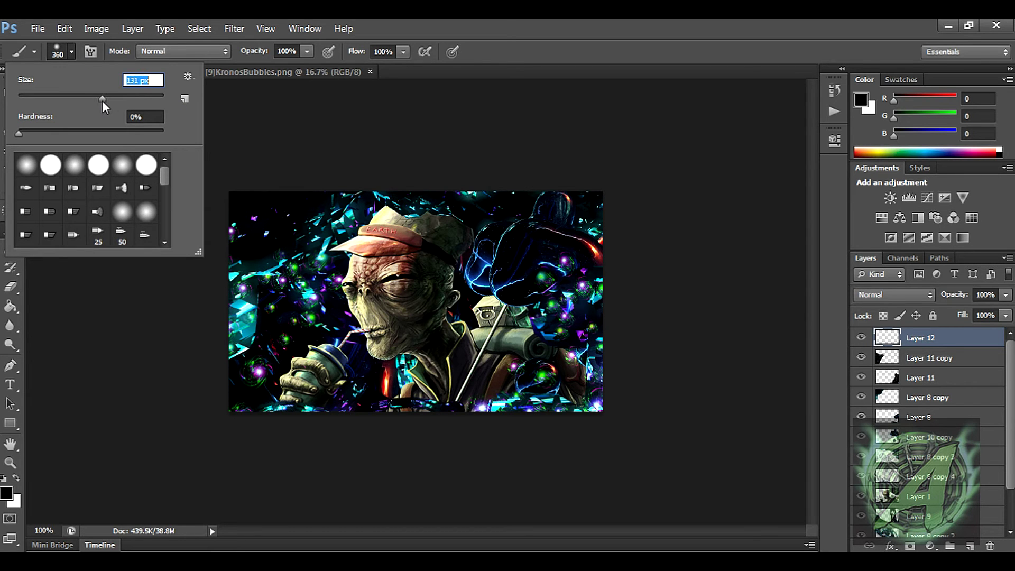
left_click_drag(98, 102, 98, 103)
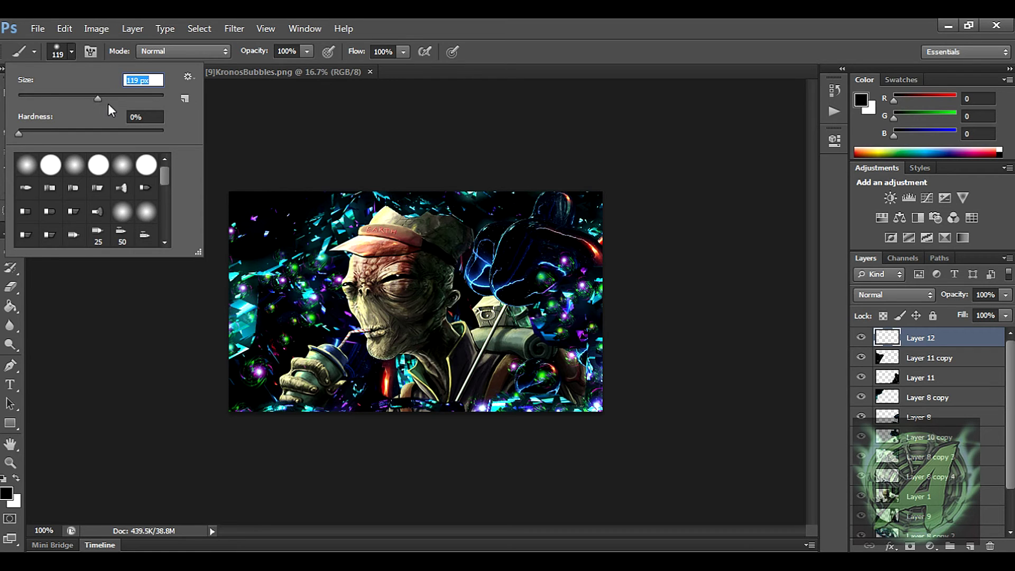
left_click(7, 494)
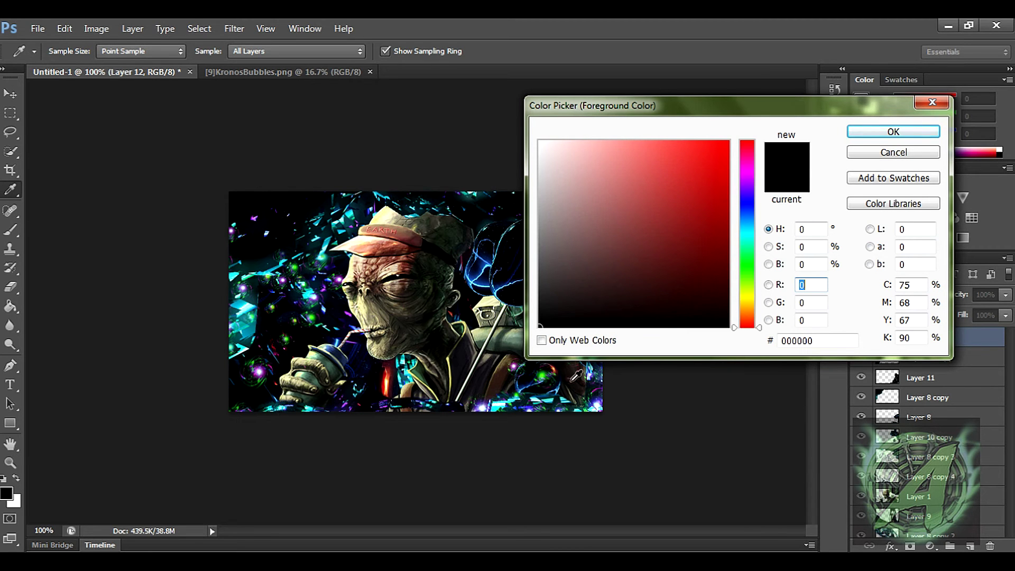
left_click_drag(745, 291, 750, 253)
mouse_move(692, 178)
left_mouse_down()
mouse_move(675, 252)
mouse_move(657, 244)
left_mouse_up()
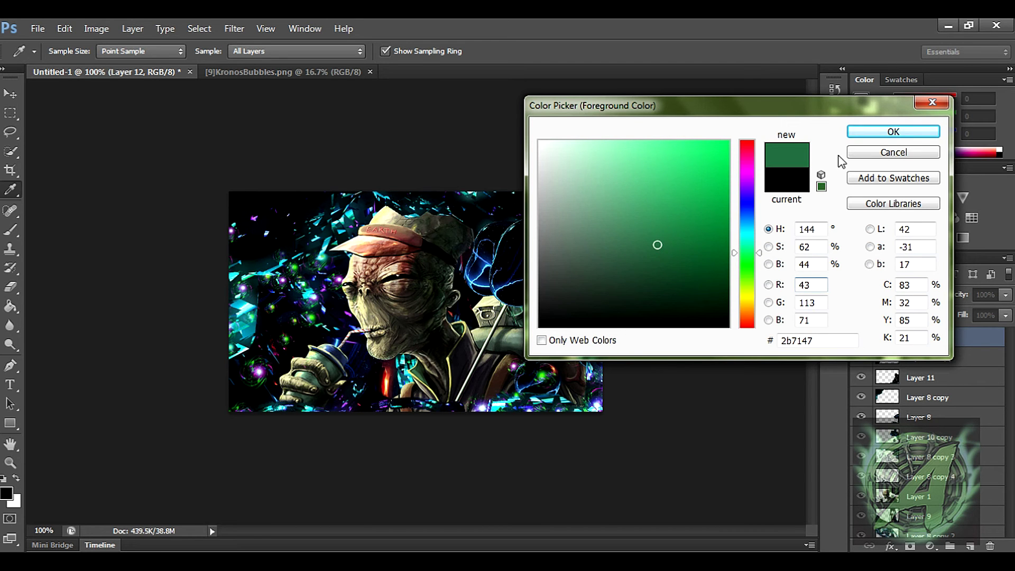
left_click(892, 133)
- Set Layer 12 to Color Dodge and paint green glow over the corner, face, cap and hand
left_click(880, 293)
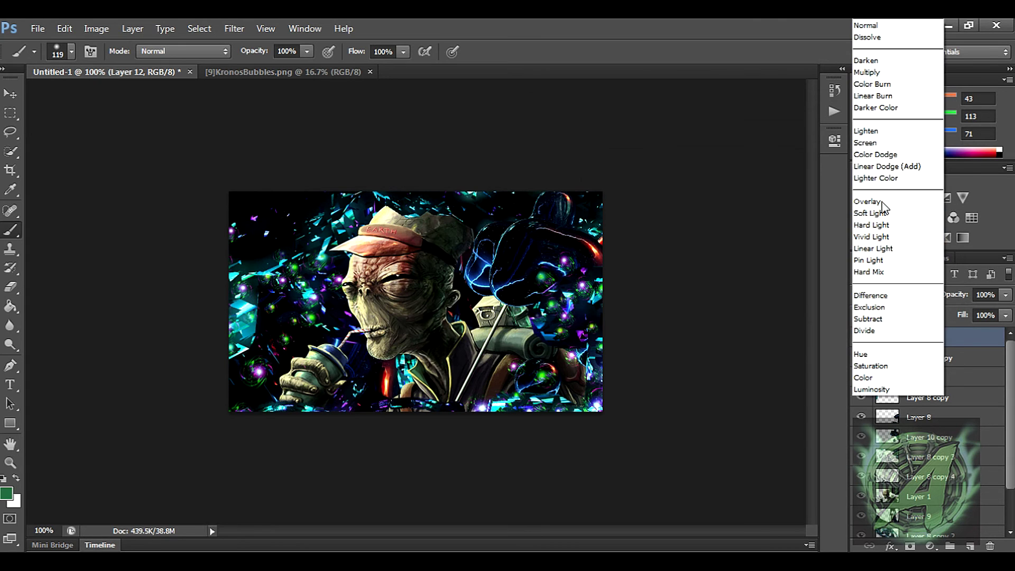
left_click(884, 159)
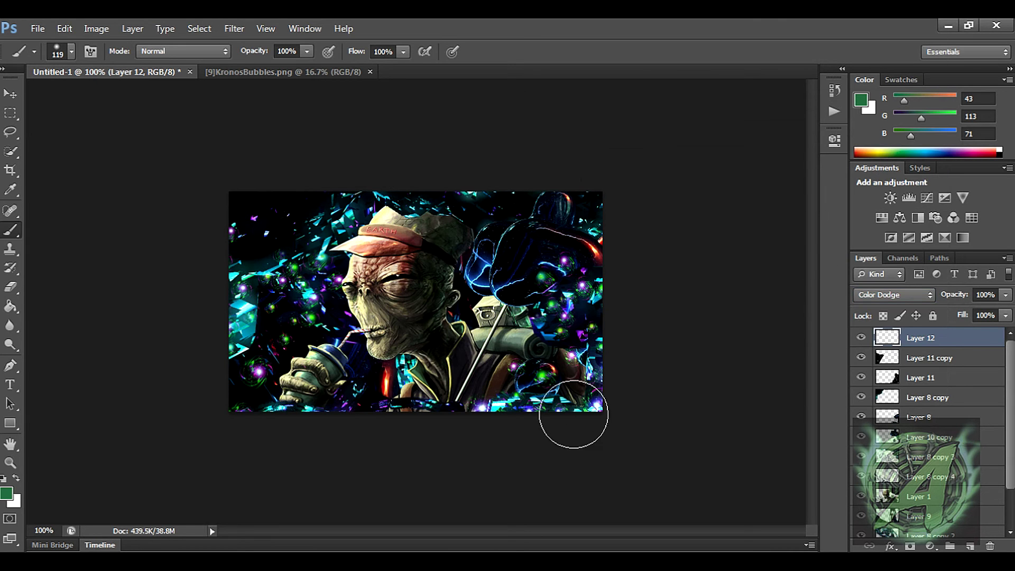
left_click_drag(573, 421, 756, 398)
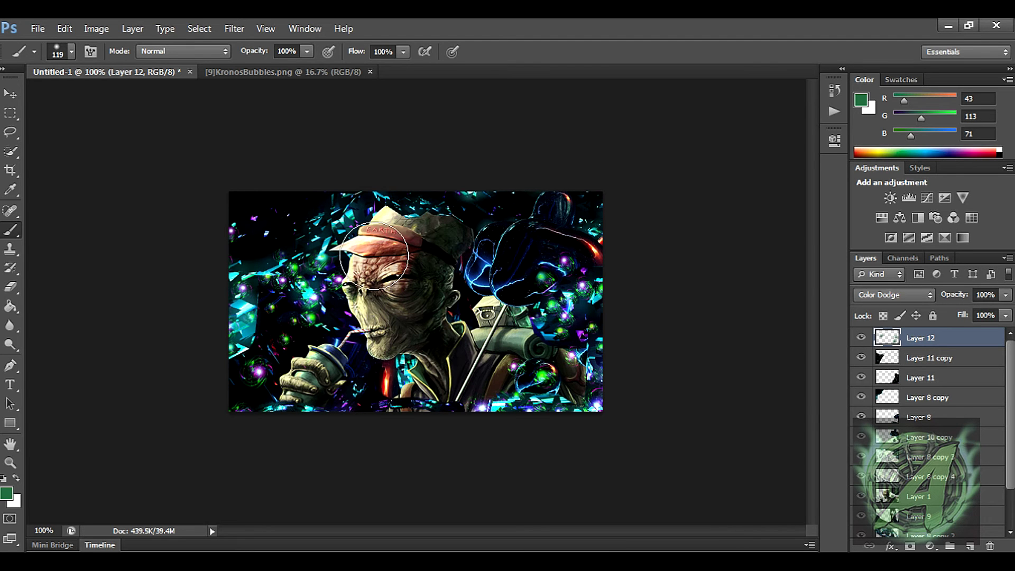
left_click_drag(370, 249, 349, 296)
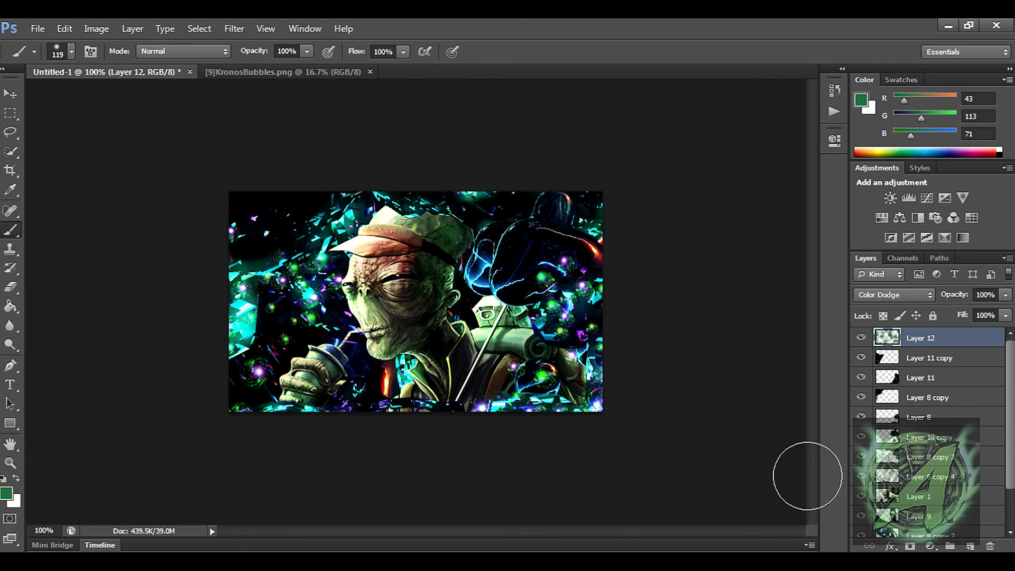
- Add a new layer, pick a purple foreground colour and enlarge the brush to 141 px
left_click(971, 546)
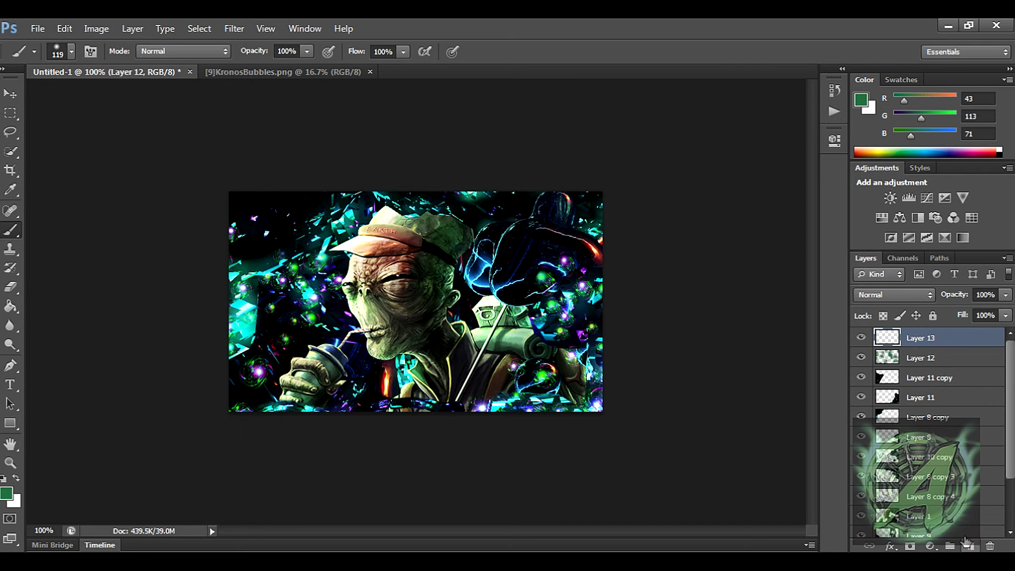
key("i")
left_click(6, 493)
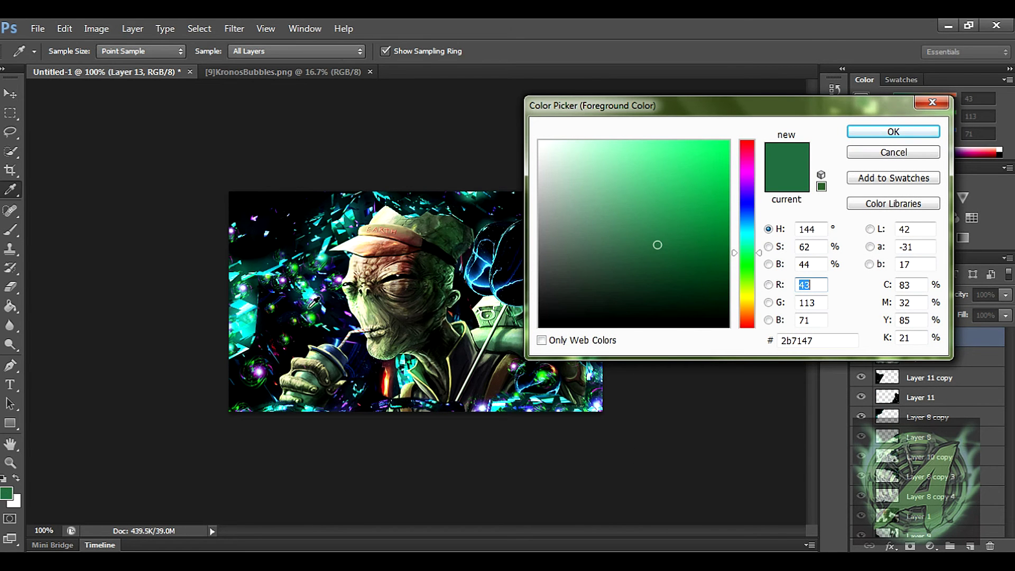
left_click_drag(739, 252, 744, 176)
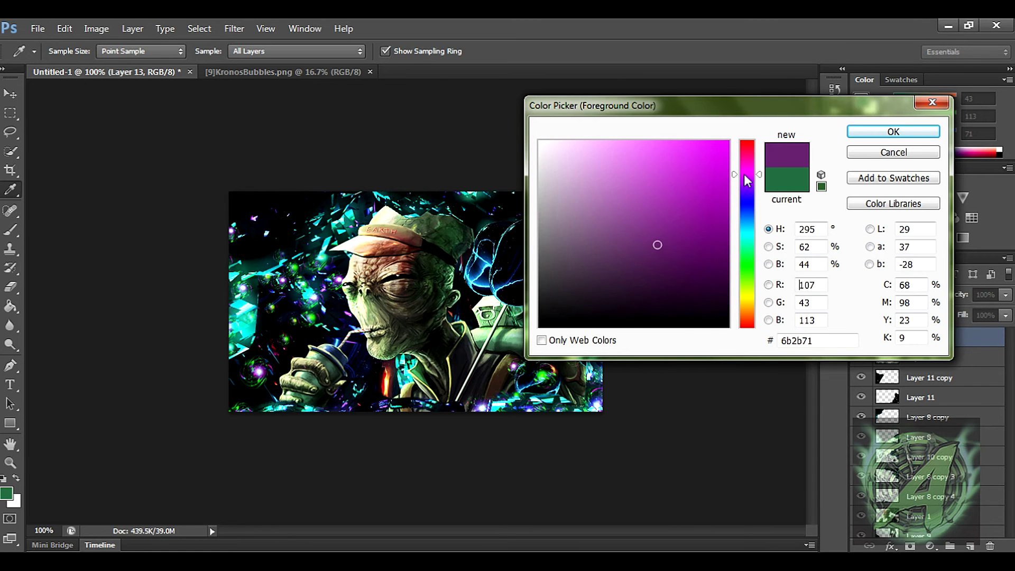
left_click(892, 131)
key("b")
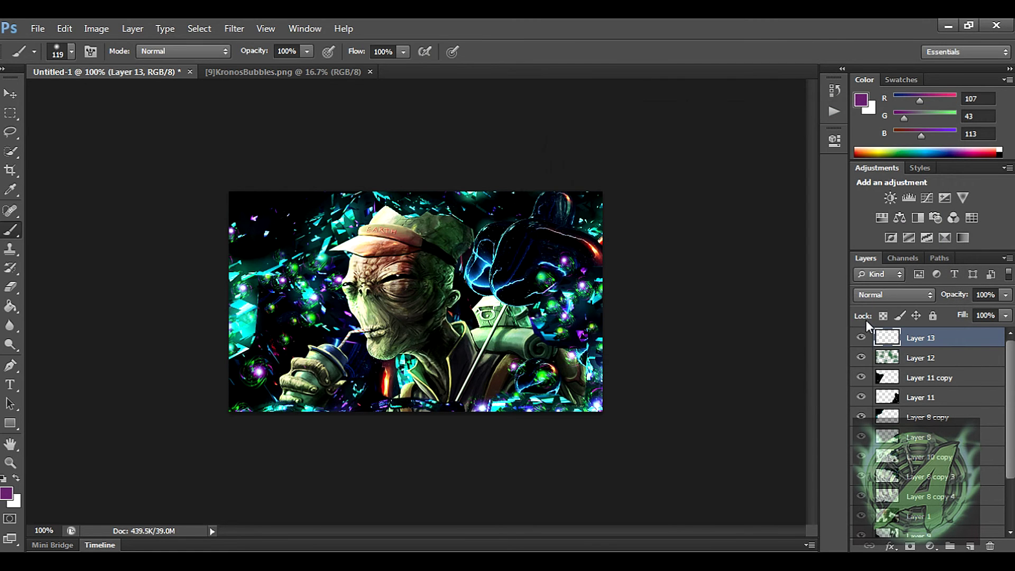
left_click(72, 50)
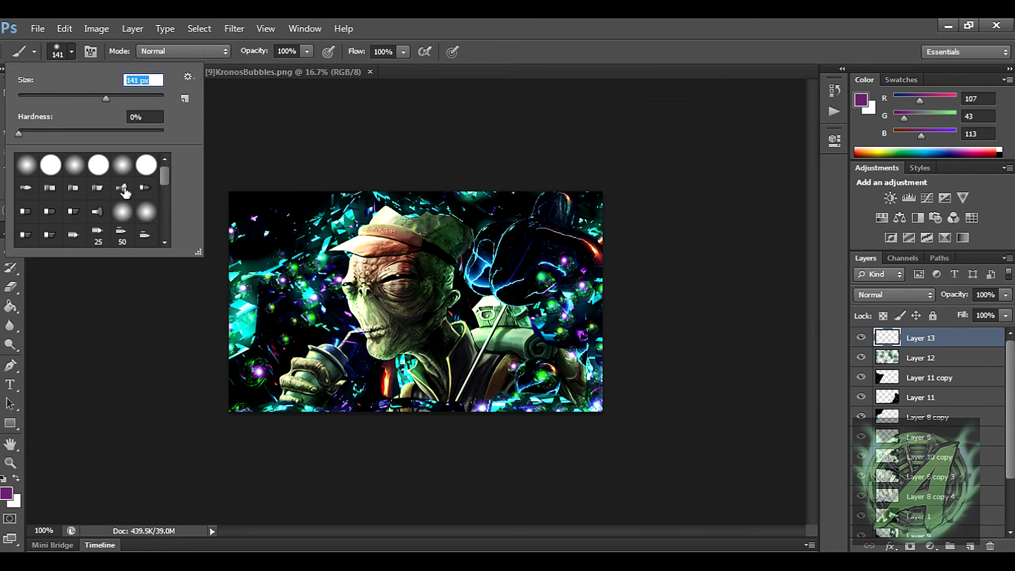
key("Return")
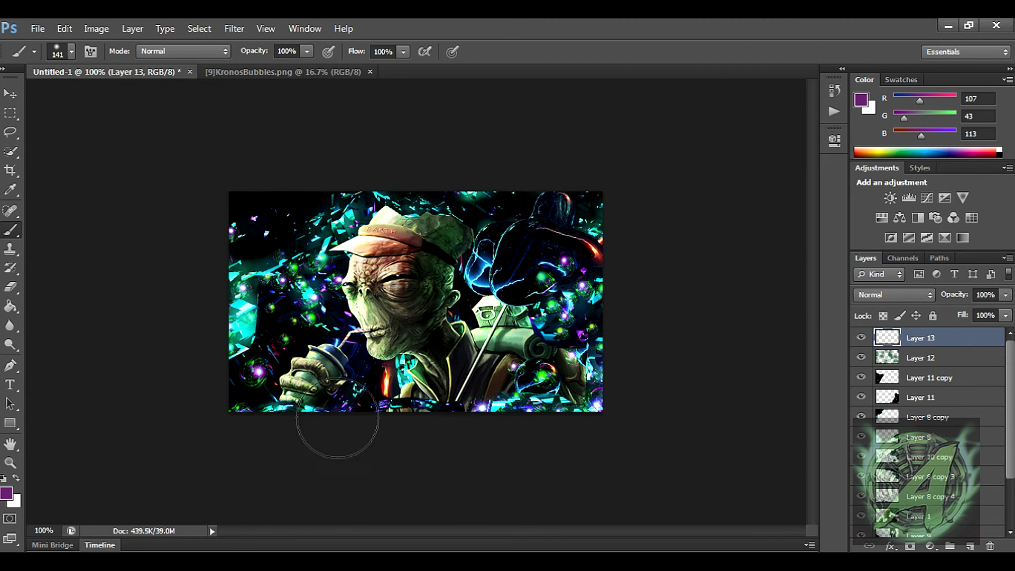
- Paint purple glow around the spray can, neck and lower right, blended as Linear Dodge (Add)
left_click(300, 373)
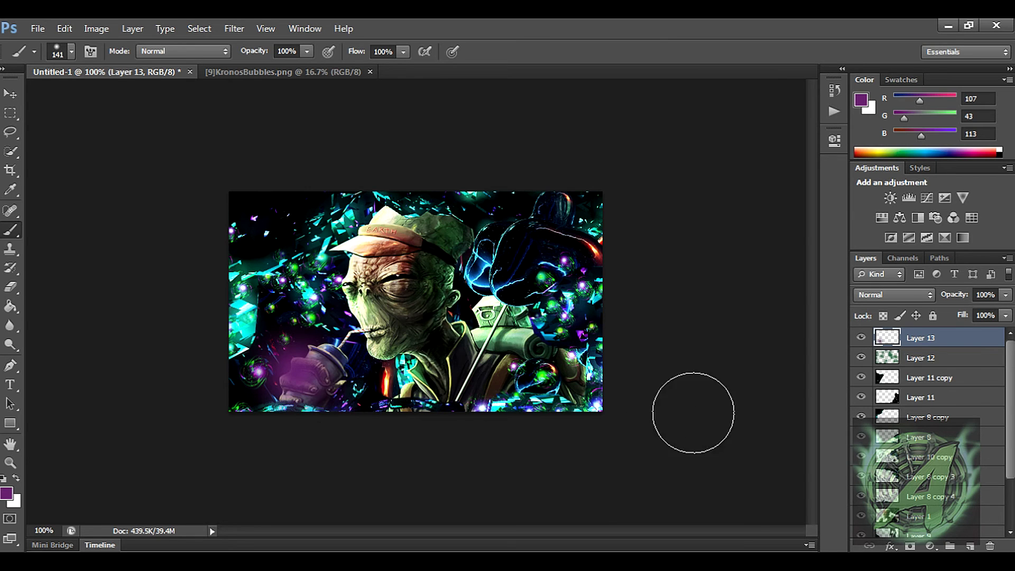
left_click(475, 324)
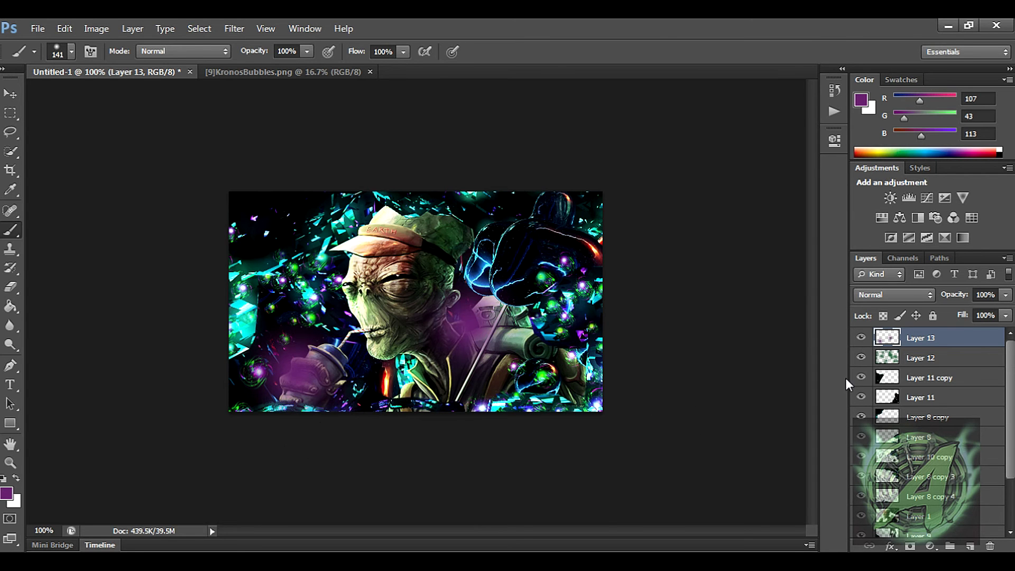
left_click(578, 373)
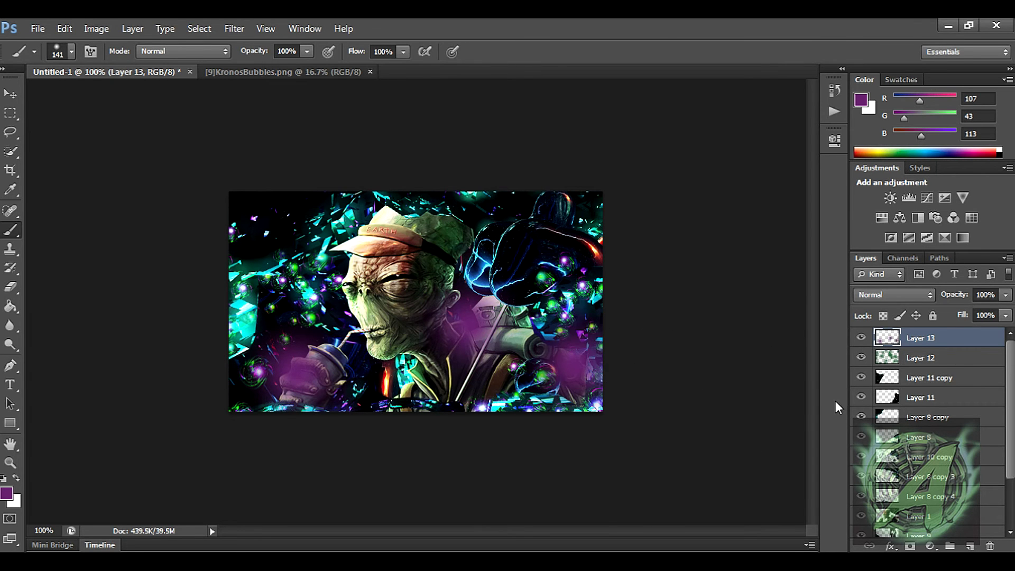
left_click(870, 290)
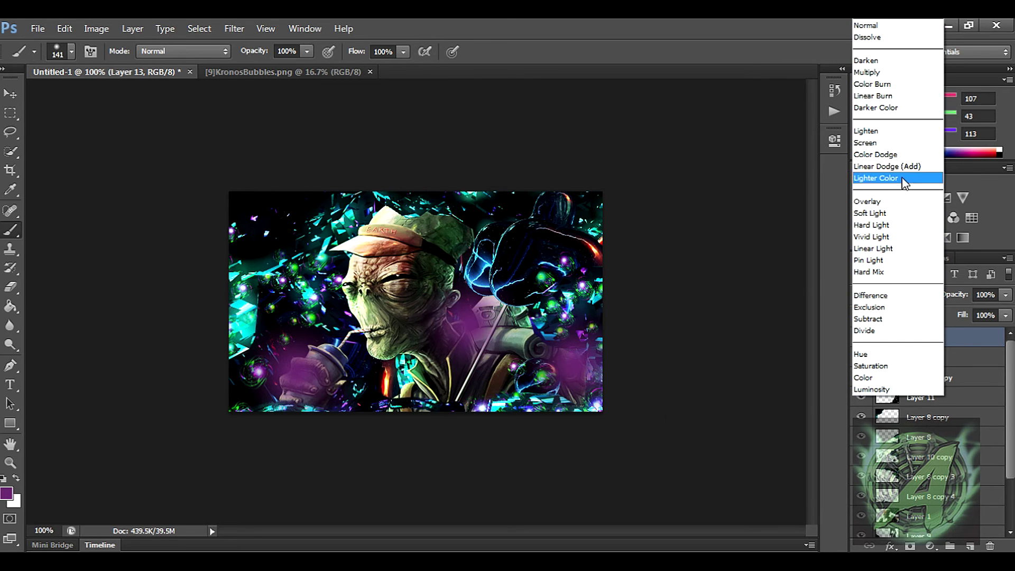
left_click(897, 164)
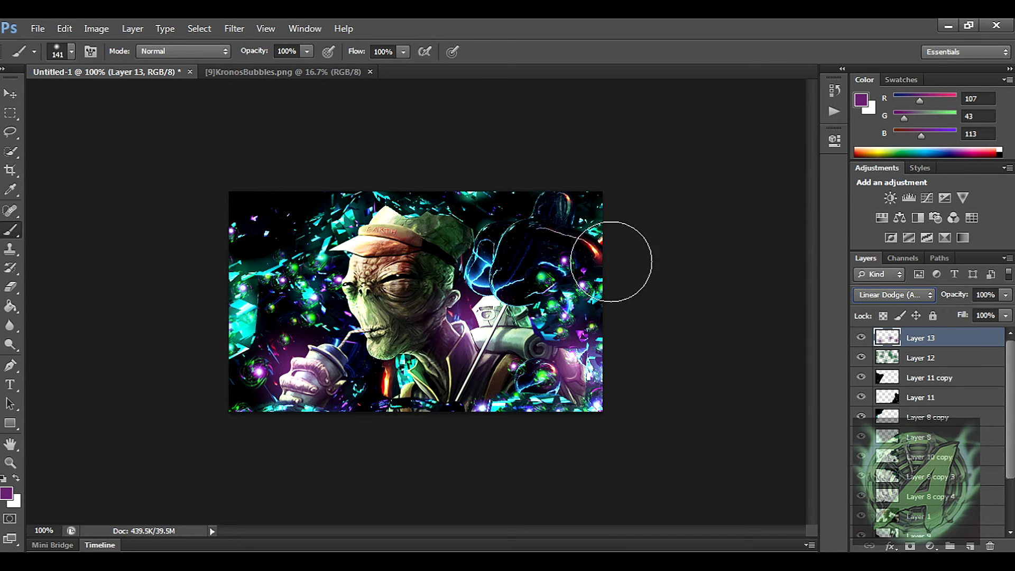
- Paint a glow above the cap, undo it and the earlier tint, then select Layer 11 copy
left_click_drag(507, 259, 465, 233)
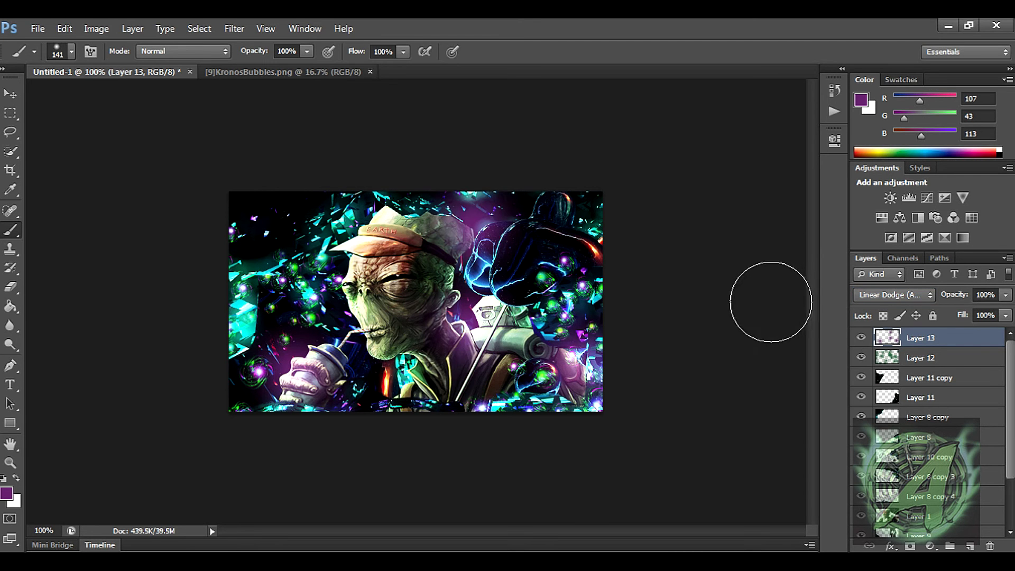
key("ctrl+z")
key("ctrl+alt+z")
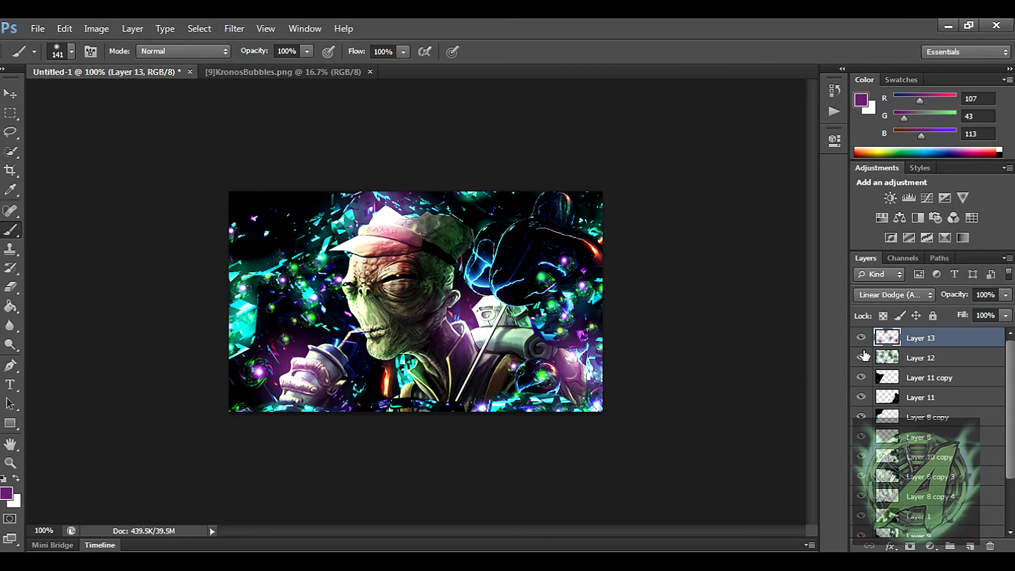
left_click(922, 379)
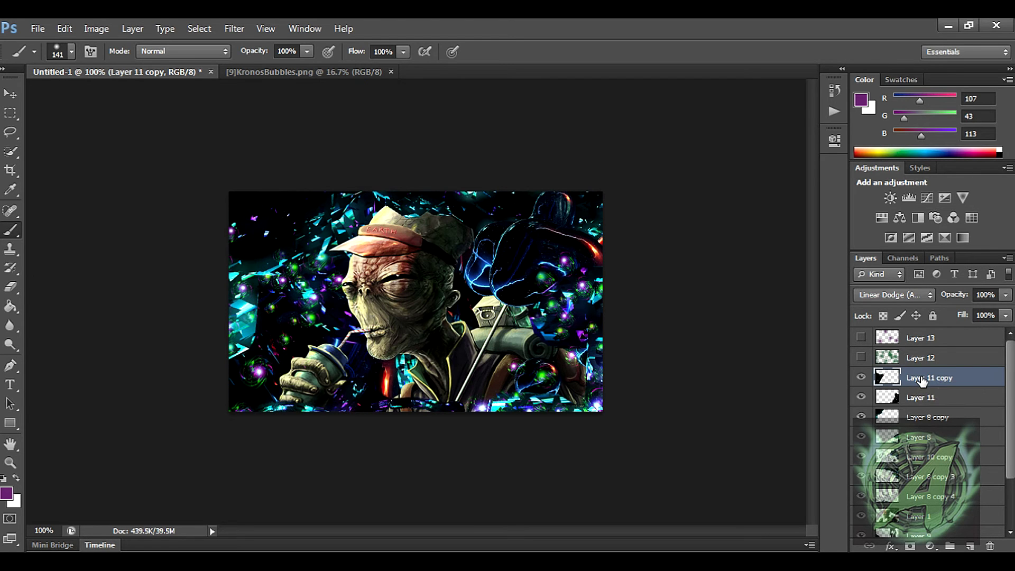
- Stamp the visible image into Layer 14, compare the Layer 13 glow, then hide Layers 12 and 13
key("ctrl+shift+alt+e")
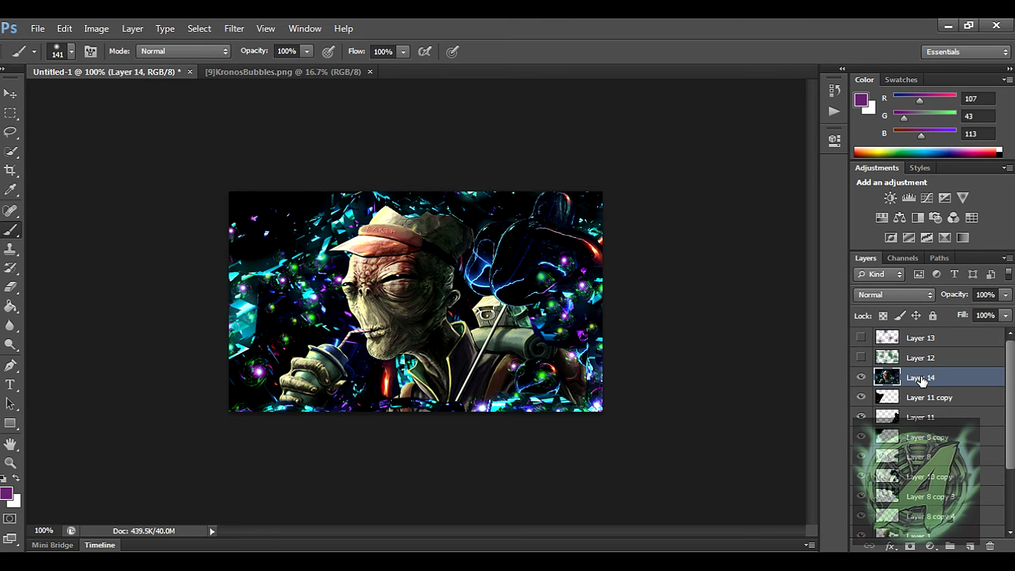
left_click(861, 337)
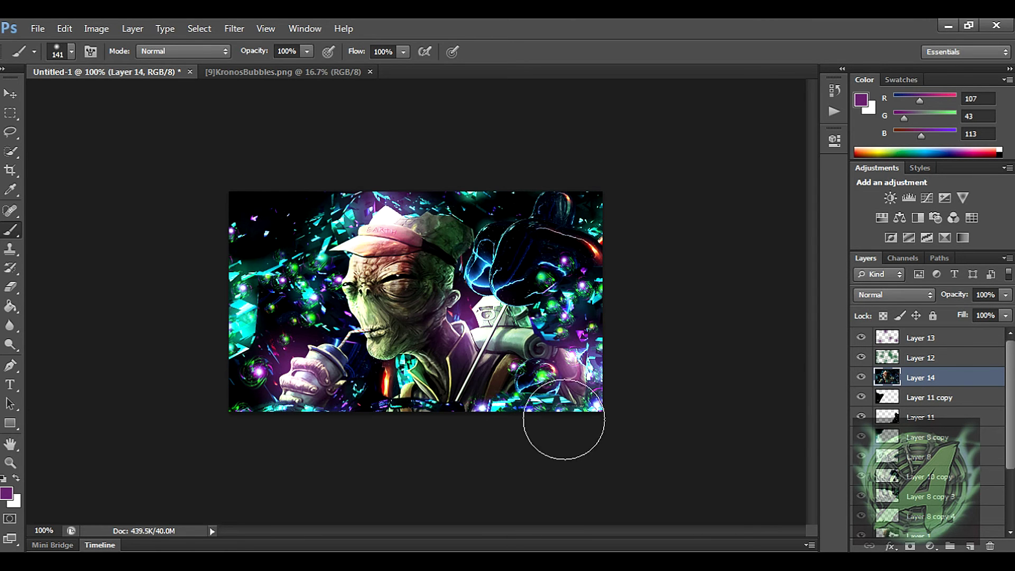
left_click(933, 361)
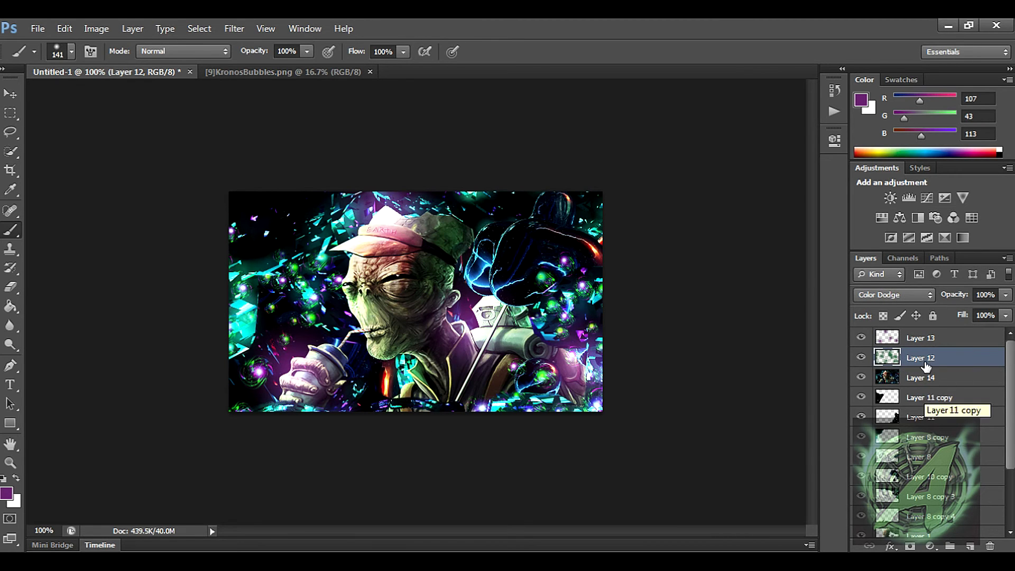
left_click_drag(861, 357, 861, 337)
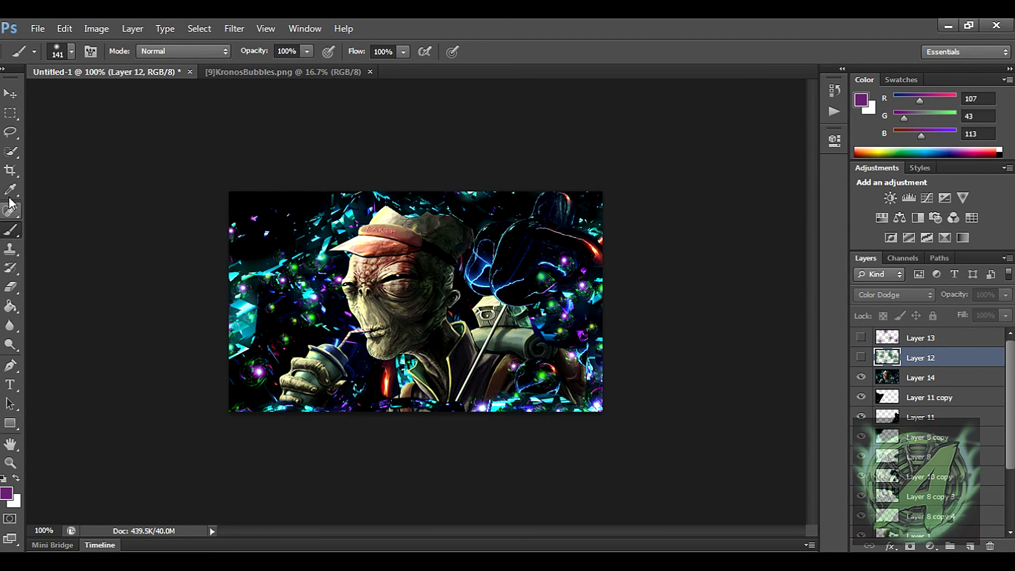
- Switch to the Burn Tool on Layer 14, check the brush settings and set Range to Shadows
left_click_drag(10, 344, 78, 361)
left_click(77, 360)
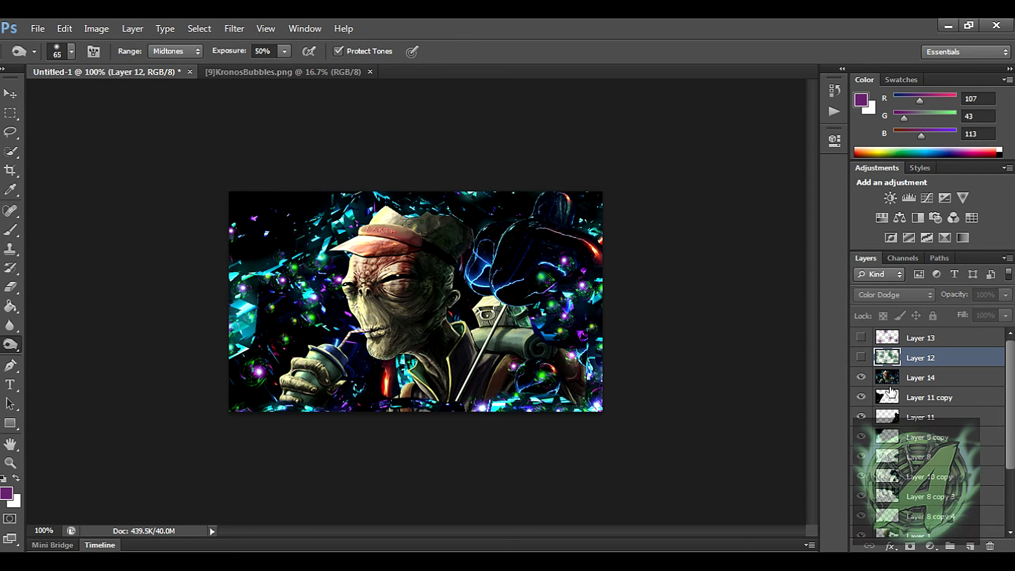
left_click(900, 383)
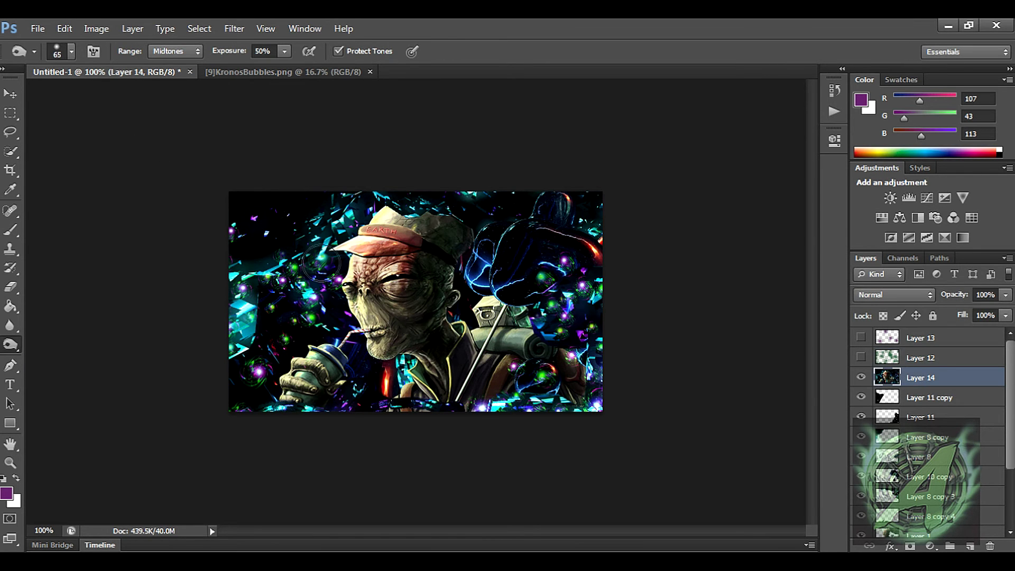
left_click(70, 52)
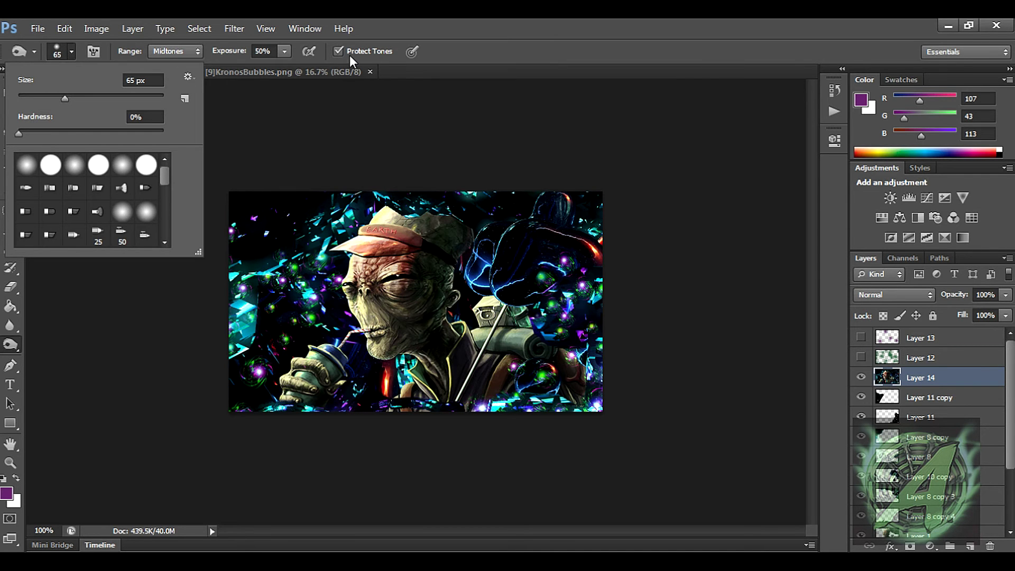
left_click(661, 175)
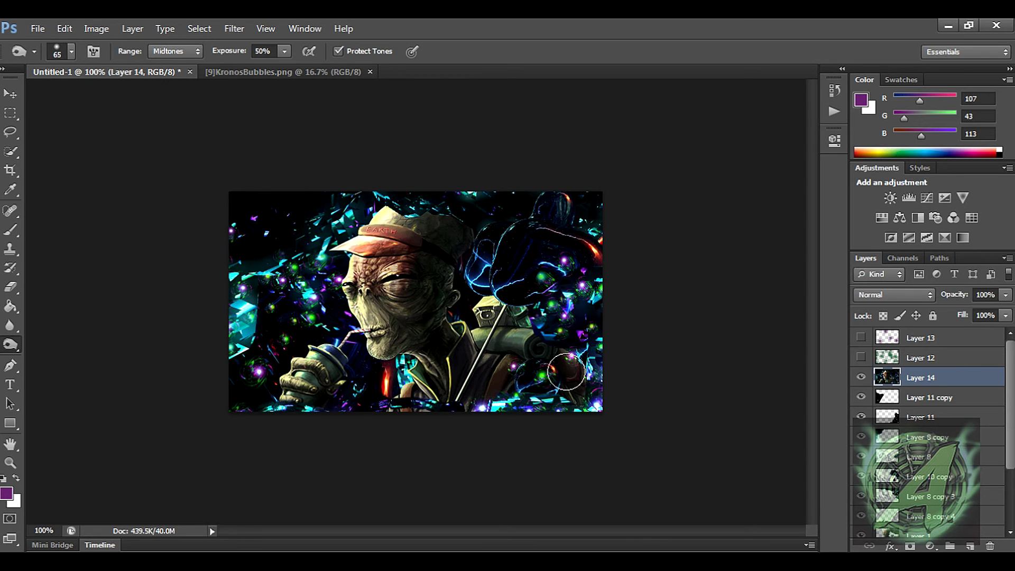
left_click(174, 51)
left_click(169, 64)
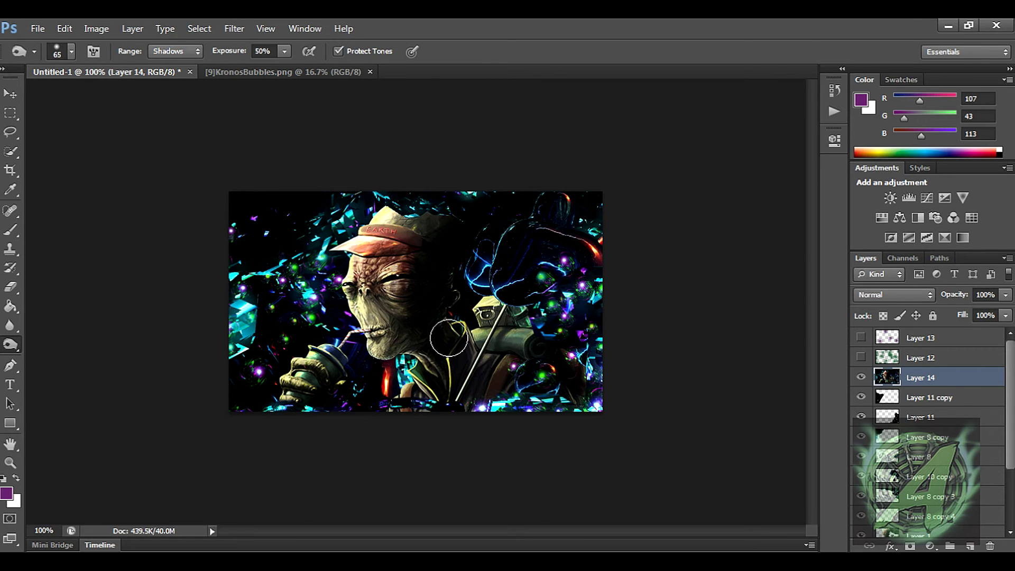
- With the Dodge Tool set to Highlights, brighten the alien's eye and chest
left_click(12, 346)
left_click(73, 344)
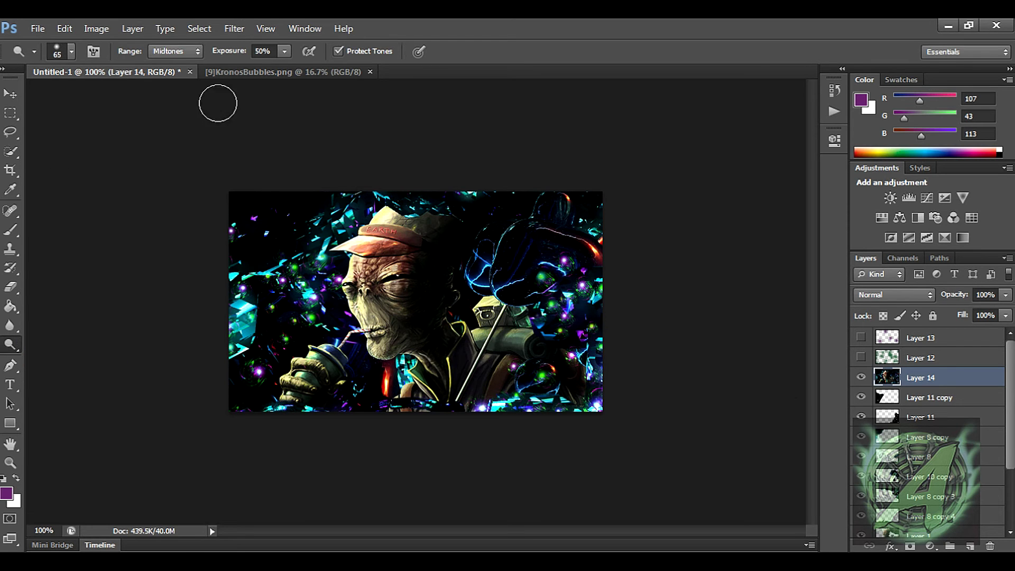
left_click(193, 51)
left_click(170, 89)
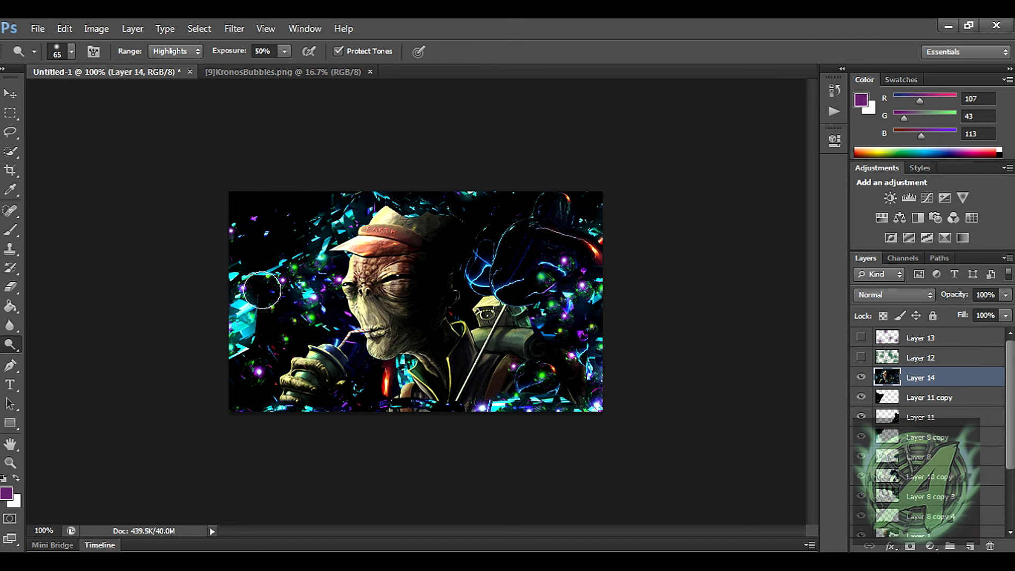
left_click_drag(364, 292, 376, 293)
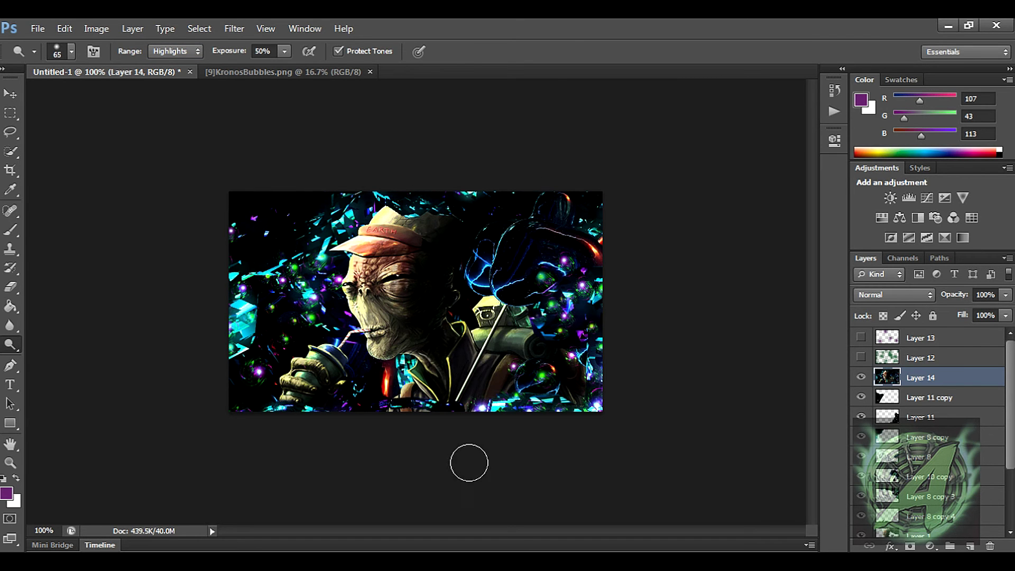
left_click_drag(400, 408, 406, 377)
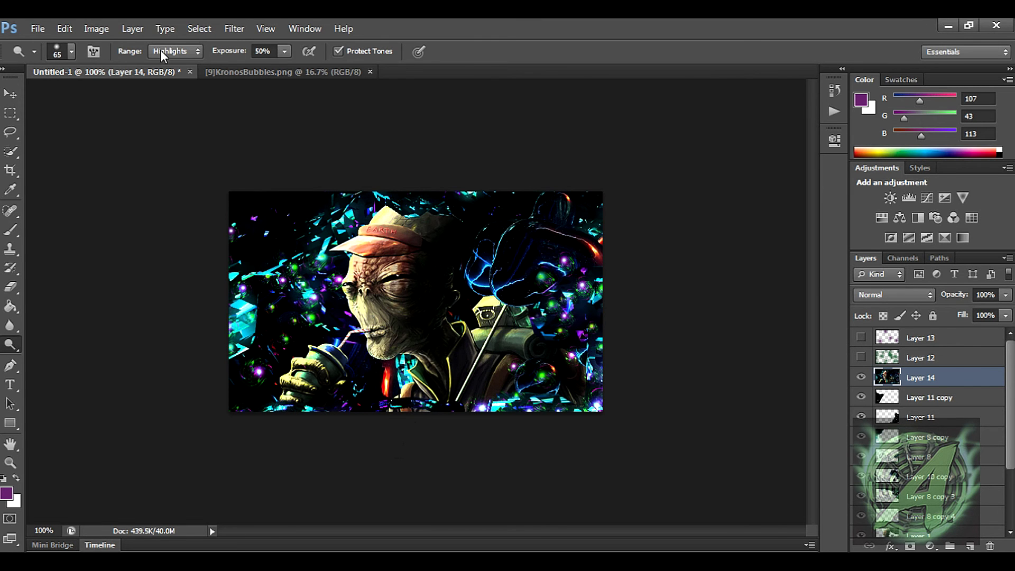
- Change the tonal Range setting, ending on Midtones
left_click(175, 51)
left_click(182, 62)
left_click(177, 49)
left_click(170, 88)
left_click(179, 51)
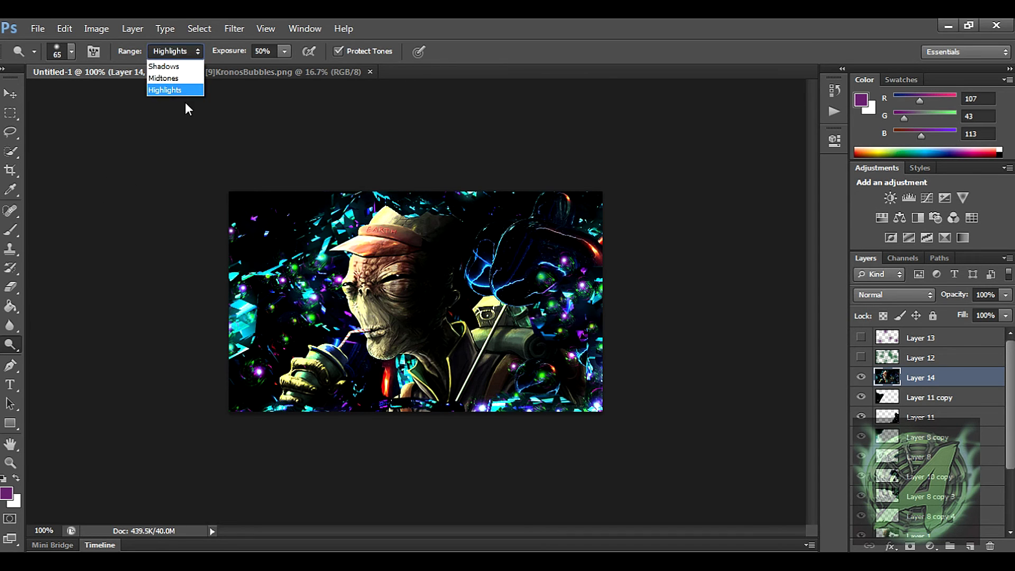
left_click(168, 77)
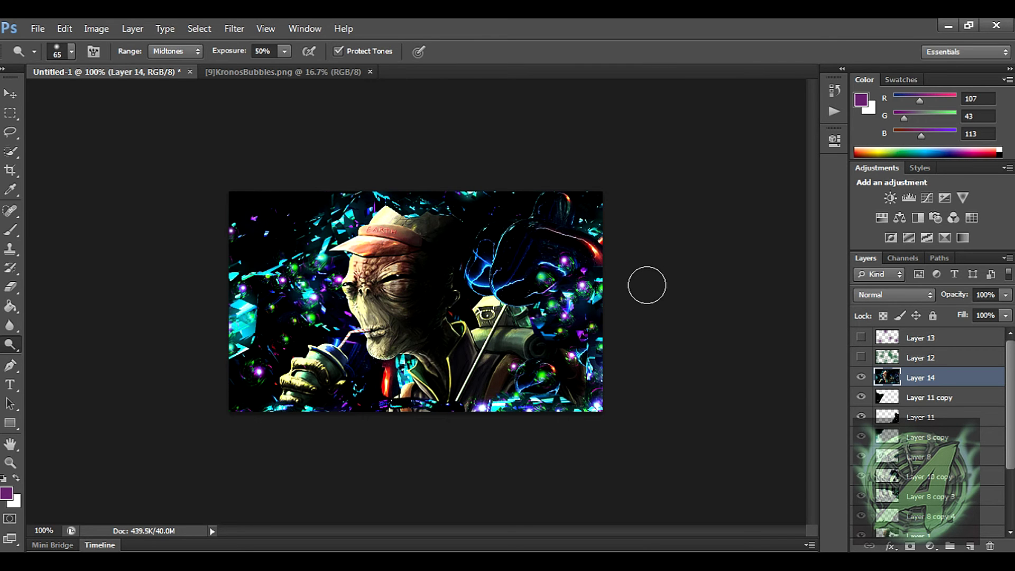
- Show Layers 12 and 13 again, close KronosBubbles.png, and select Layer 13
left_click(865, 357)
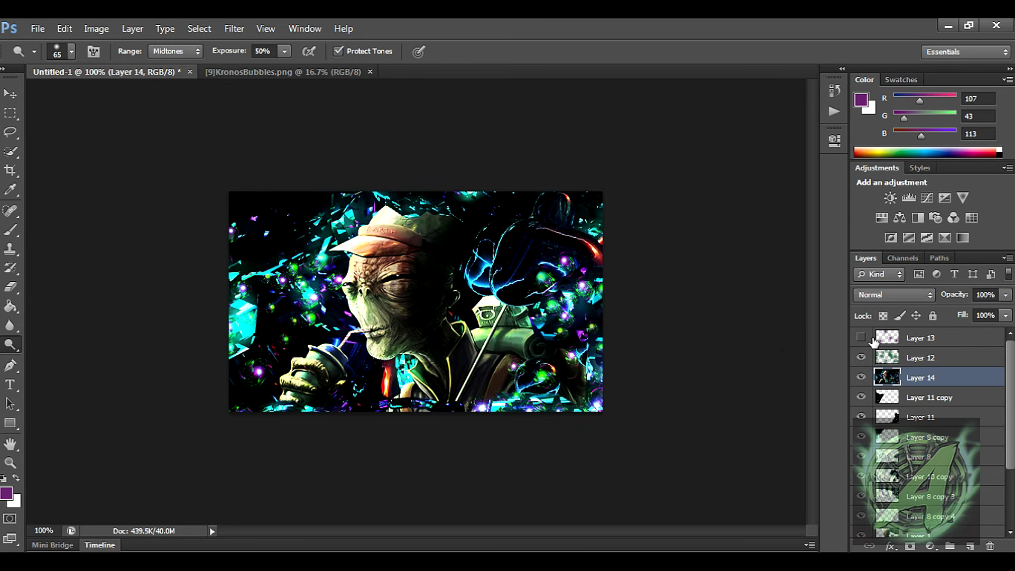
left_click(866, 339)
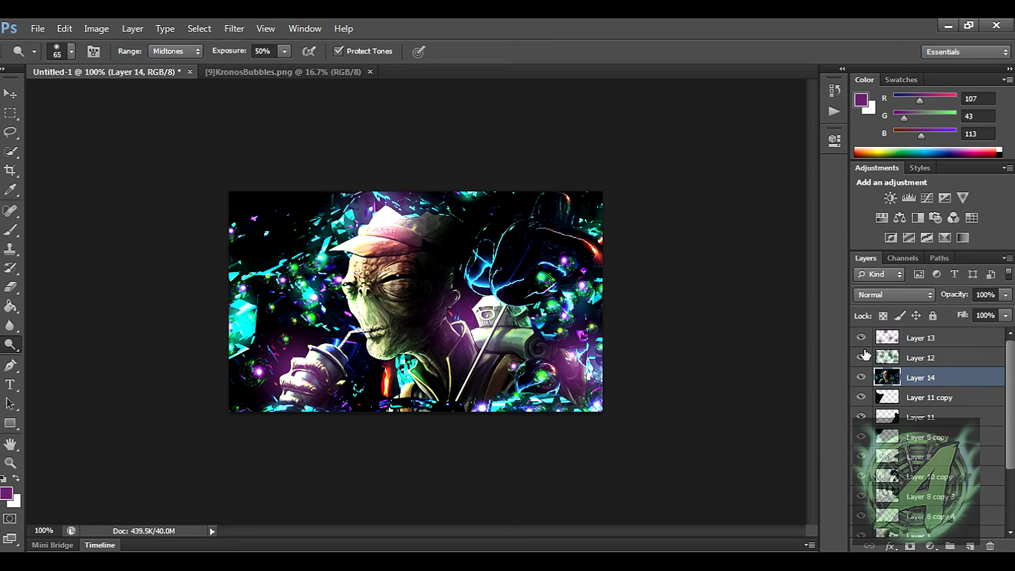
left_click(369, 71)
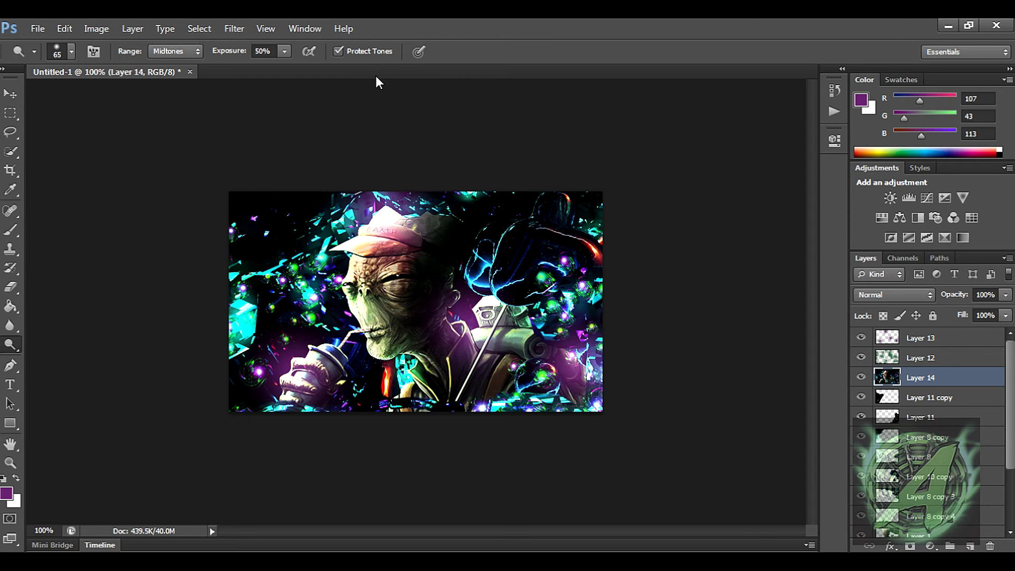
left_click(949, 338)
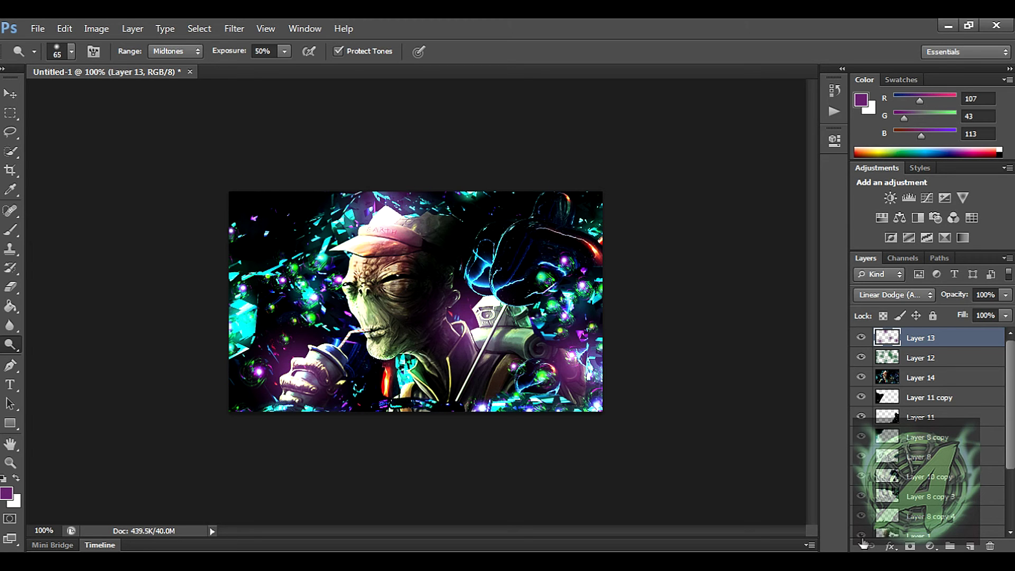
- Add a Gradient Map adjustment layer and open its Gradient Editor
left_click(930, 546)
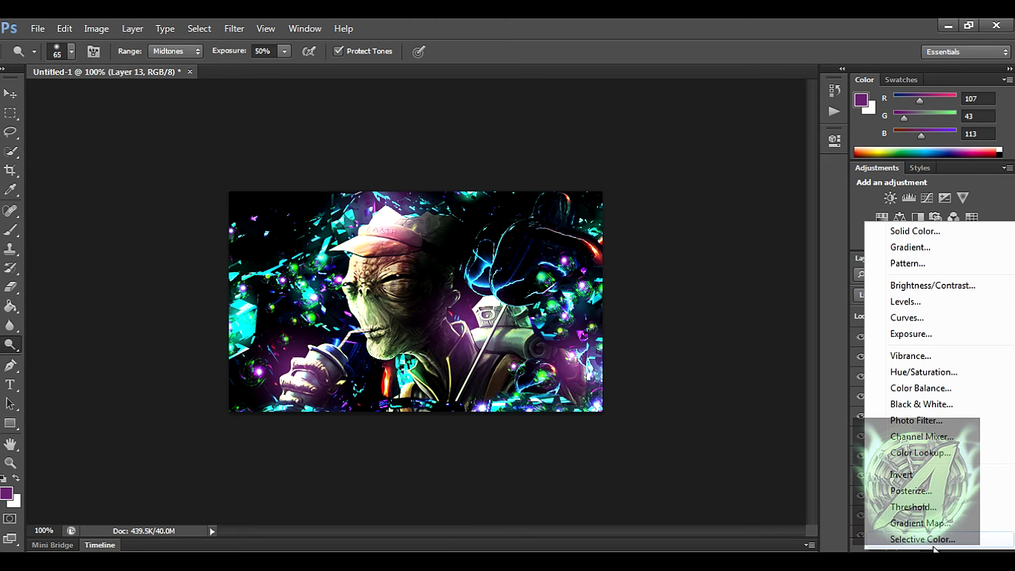
left_click(762, 461)
left_click(930, 546)
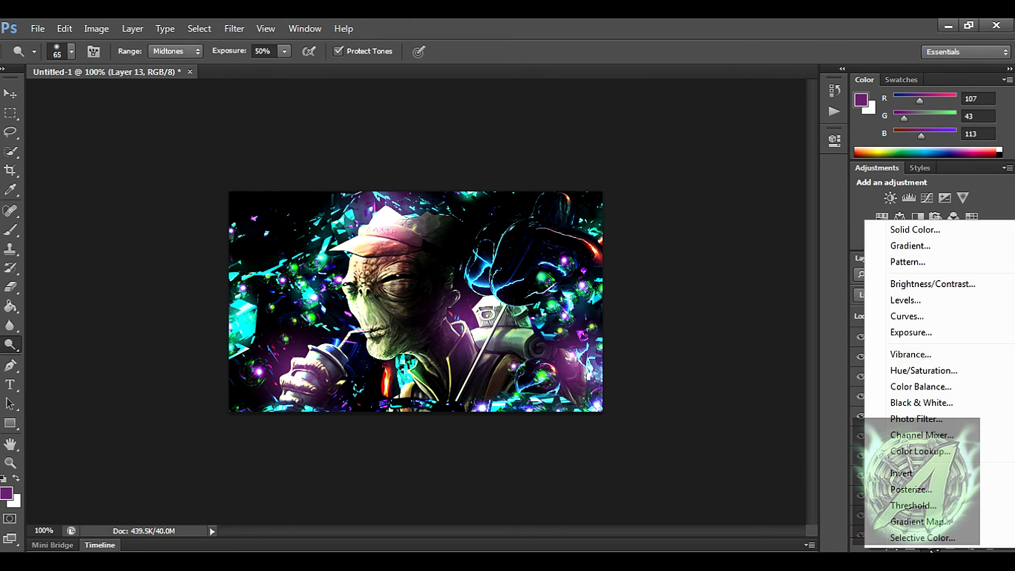
left_click(723, 481)
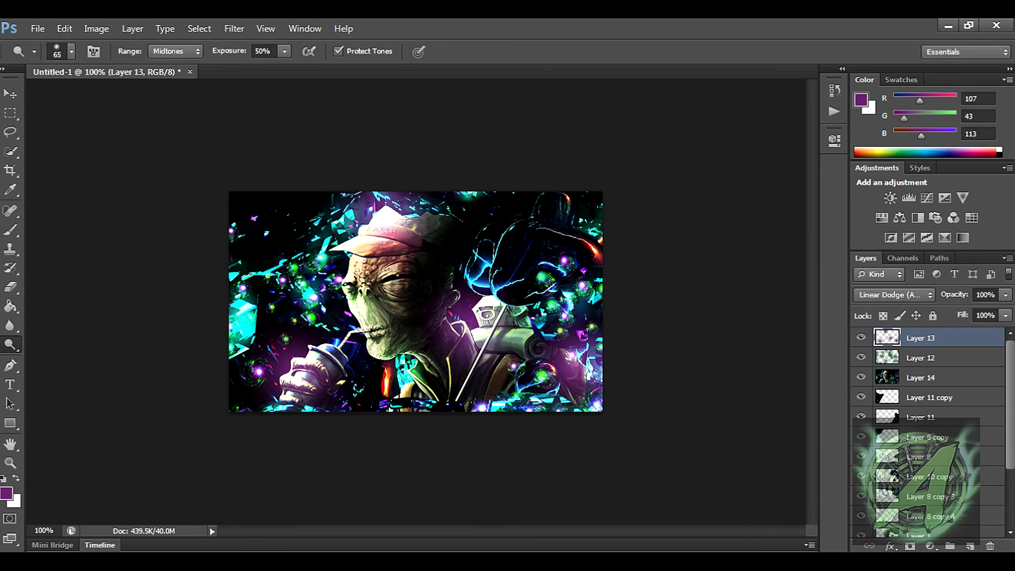
left_click(932, 546)
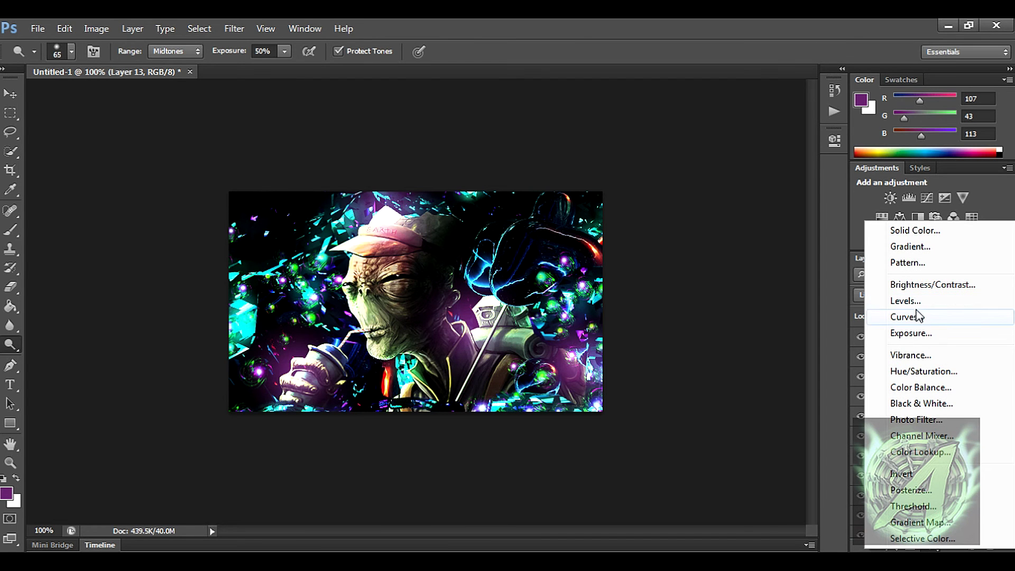
left_click(940, 523)
left_click(703, 180)
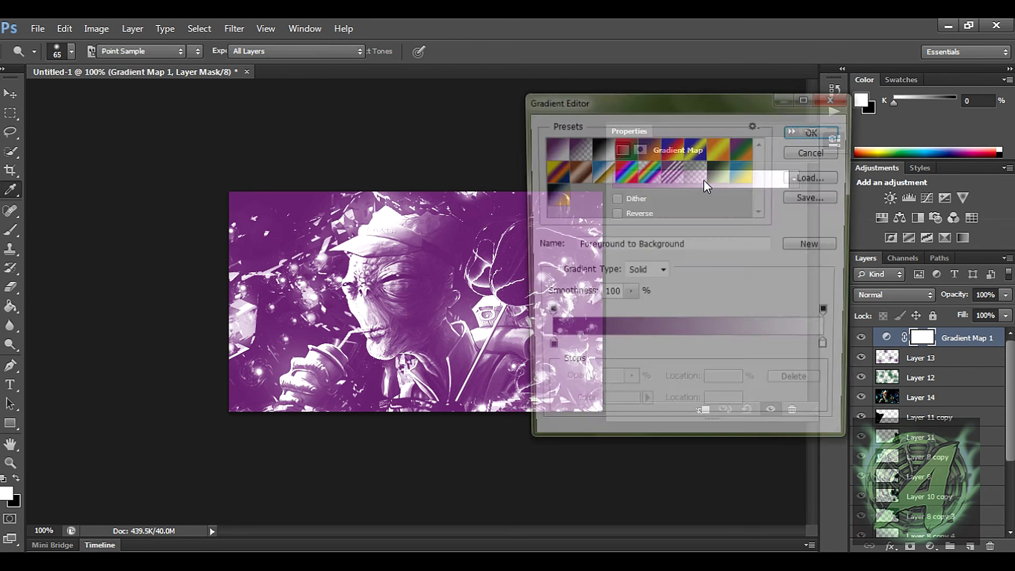
- Preview several gradient presets, then apply the dark-to-yellow First Layer gradient
left_click(719, 174)
left_click(748, 179)
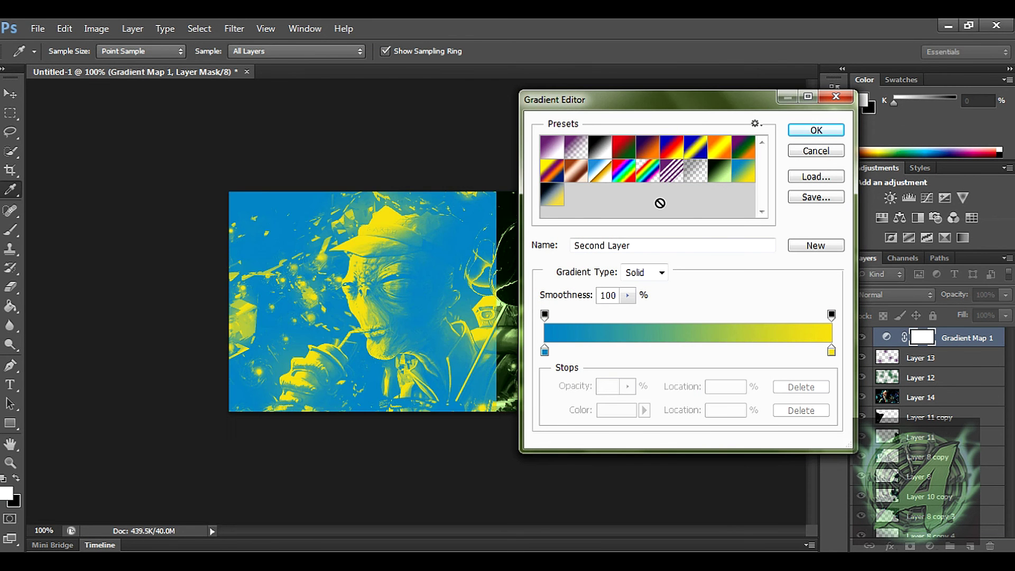
left_click(555, 205)
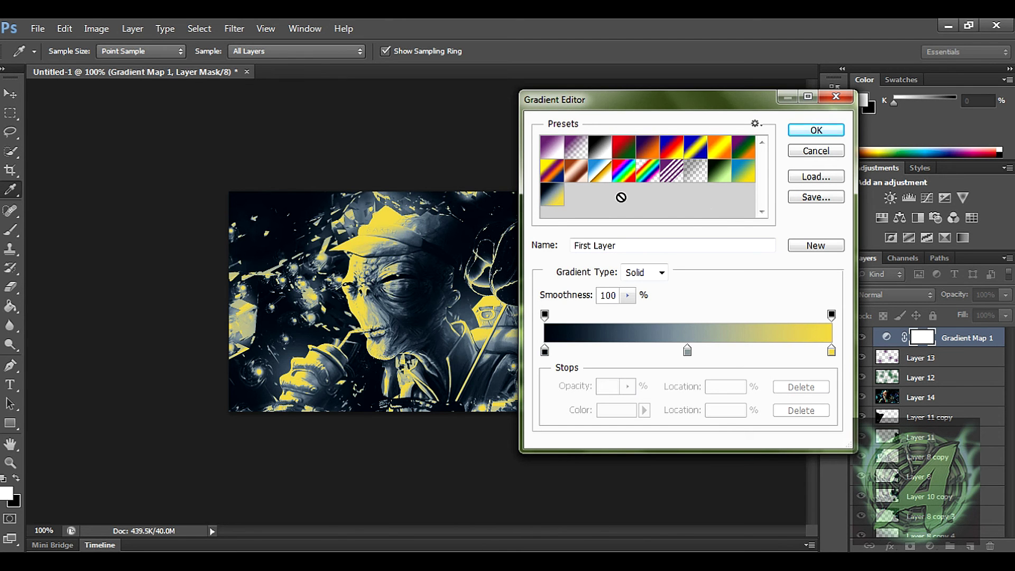
left_click(721, 173)
left_click(745, 175)
left_click(548, 178)
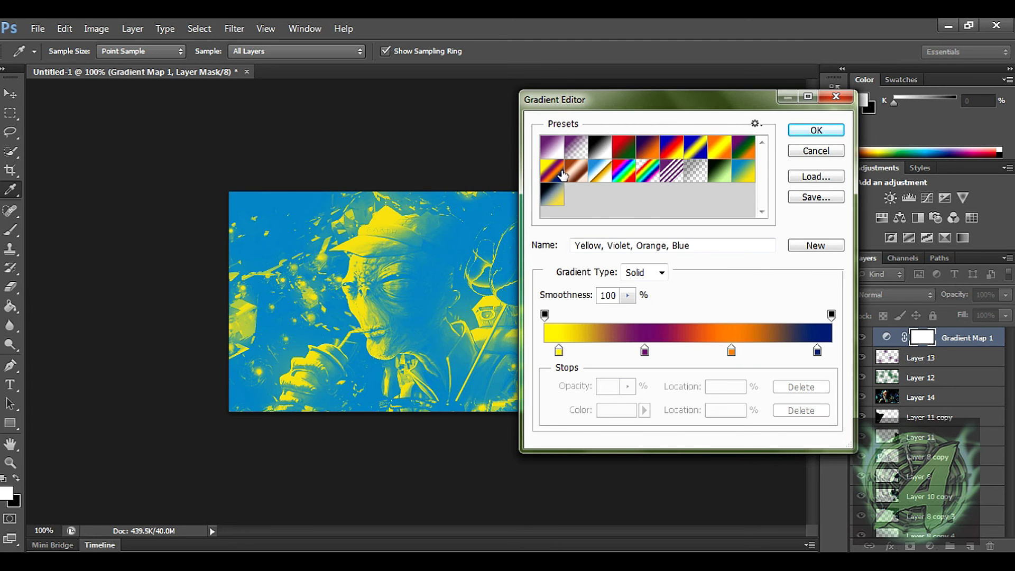
left_click(602, 177)
left_click(632, 175)
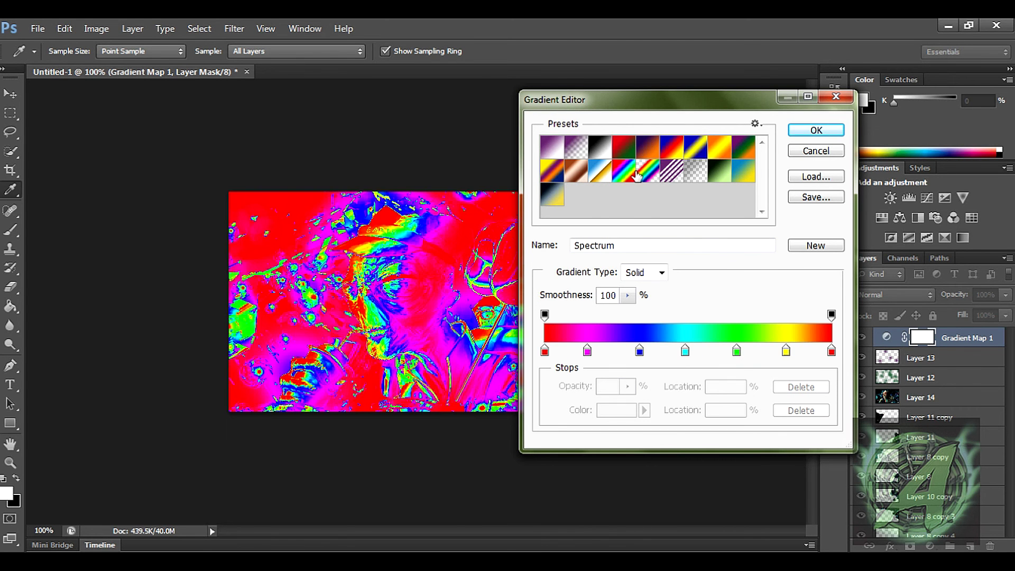
left_click(653, 155)
left_click(676, 154)
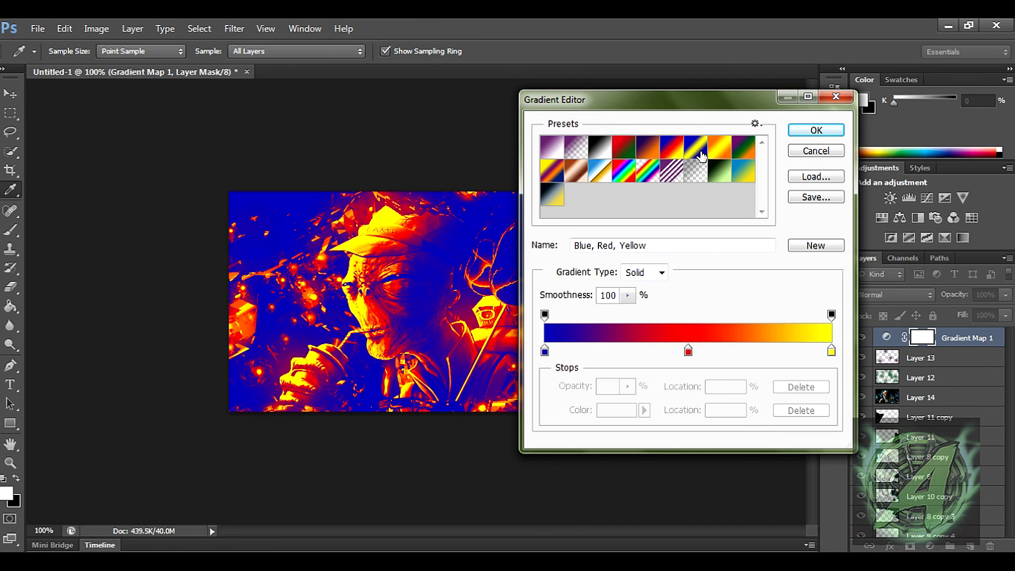
left_click(700, 156)
left_click(724, 159)
left_click(747, 157)
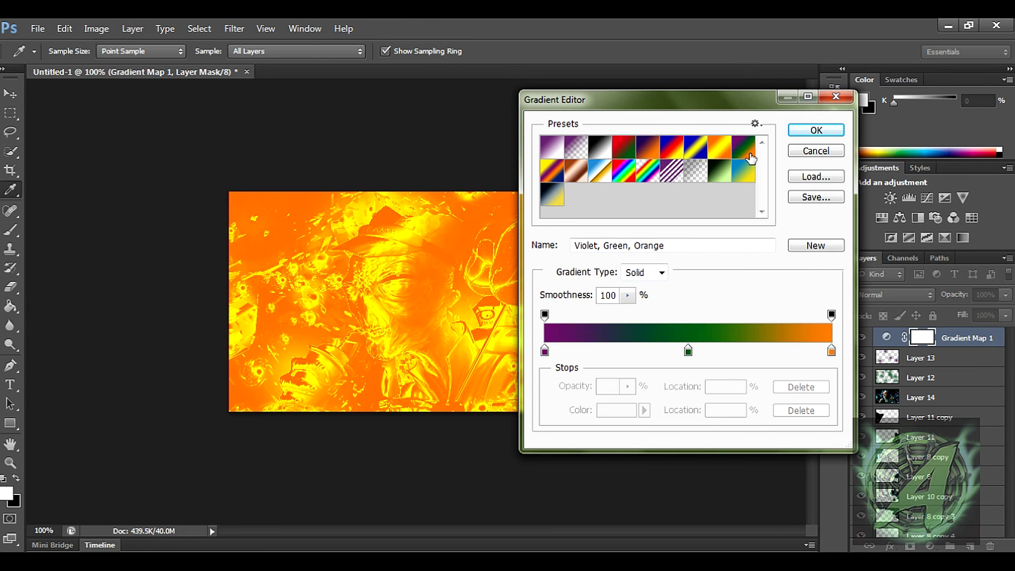
left_click(675, 159)
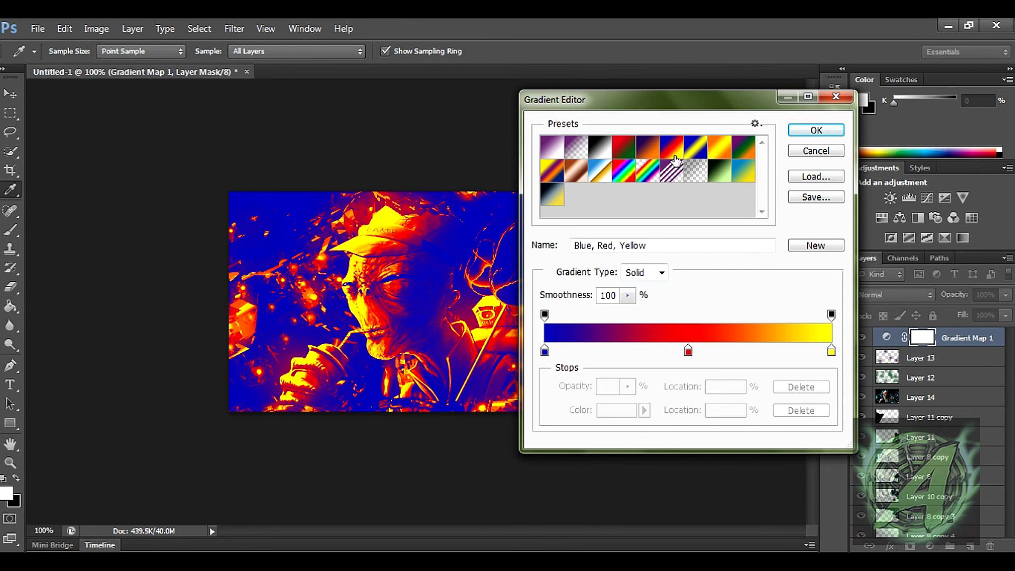
left_click(559, 199)
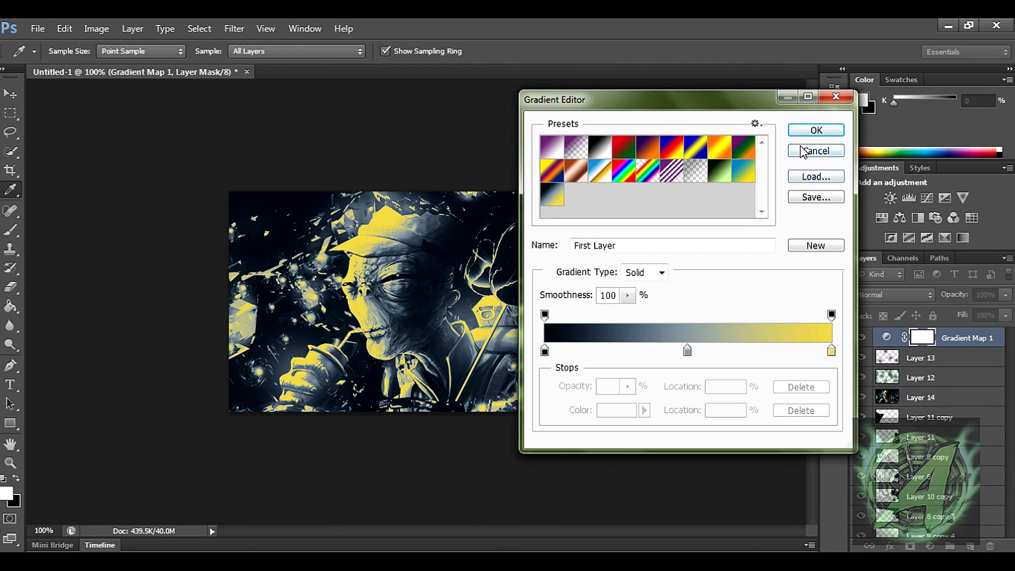
left_click(809, 130)
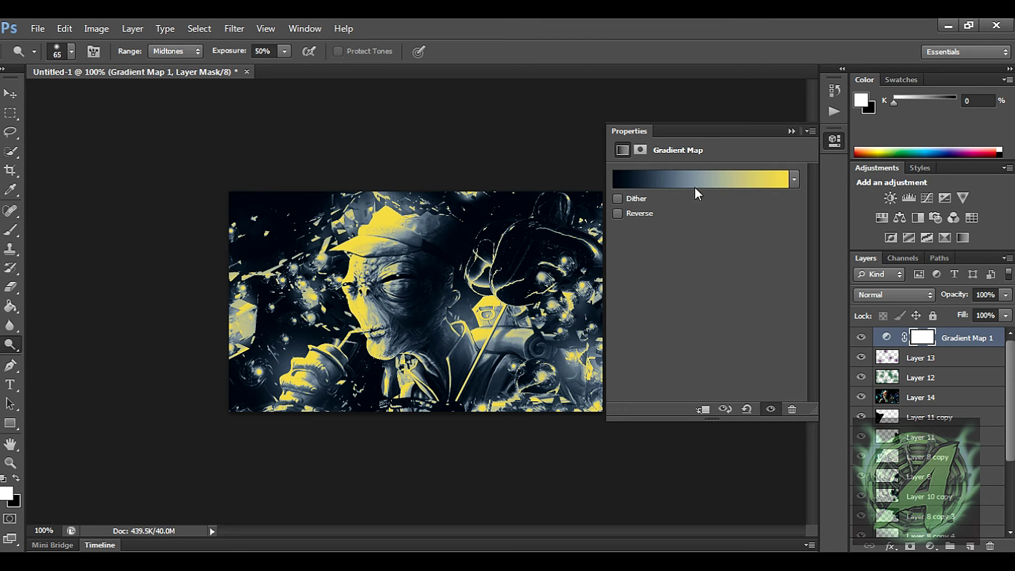
- Cycle Gradient Map 1's blend mode with the arrow keys until it reaches Luminosity
left_click(902, 299)
left_click(880, 25)
key("Down")
key("Down")
key("Down")
key("Down")
key("Down")
key("Down")
key("Down")
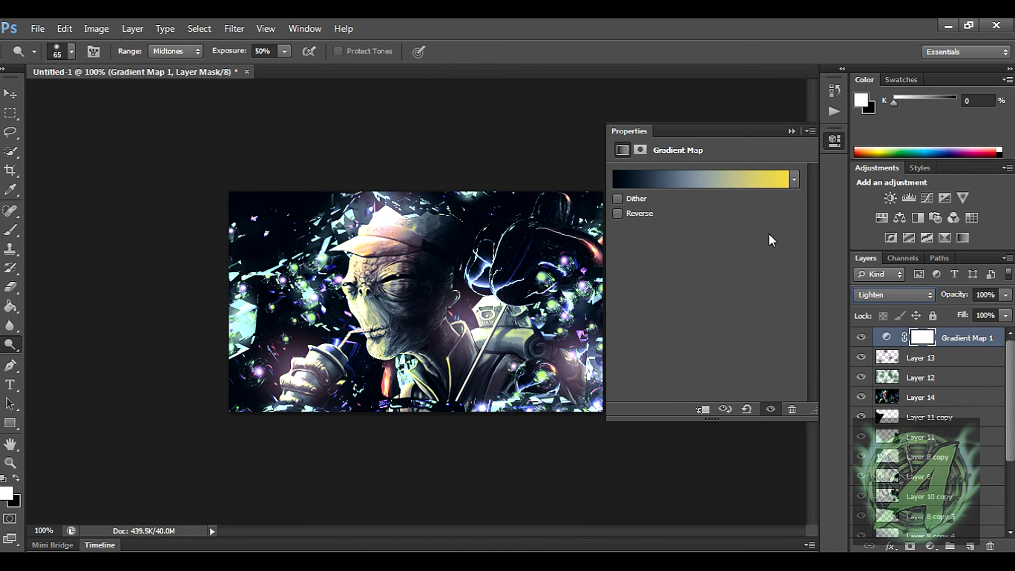
key("Down")
key("Down")
key("Down")
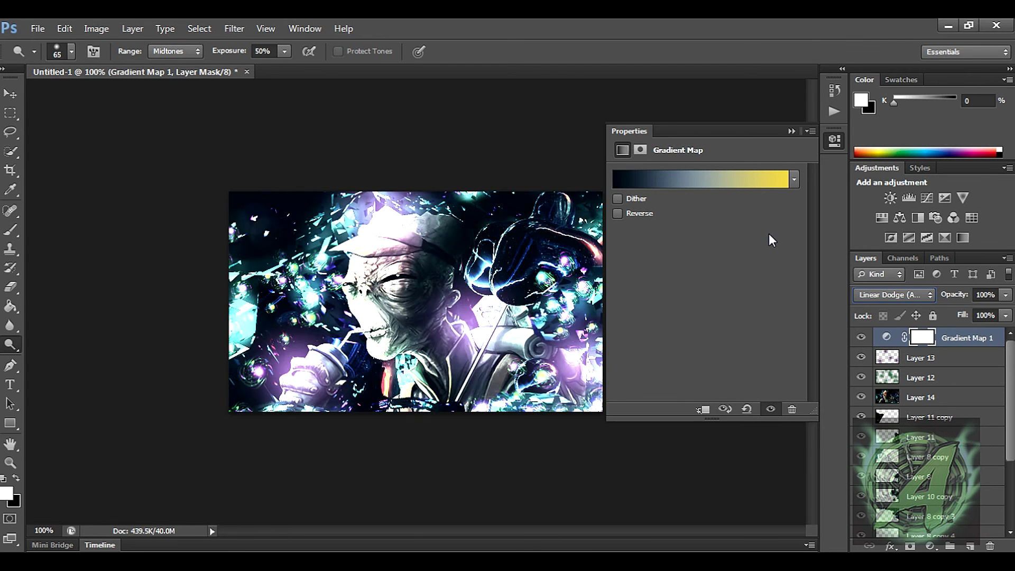
key("Down")
key("Down")
key("Down")
key("Down")
key("Down")
key("Down")
key("Down")
key("Down")
key("Down")
key("Down")
key("Down")
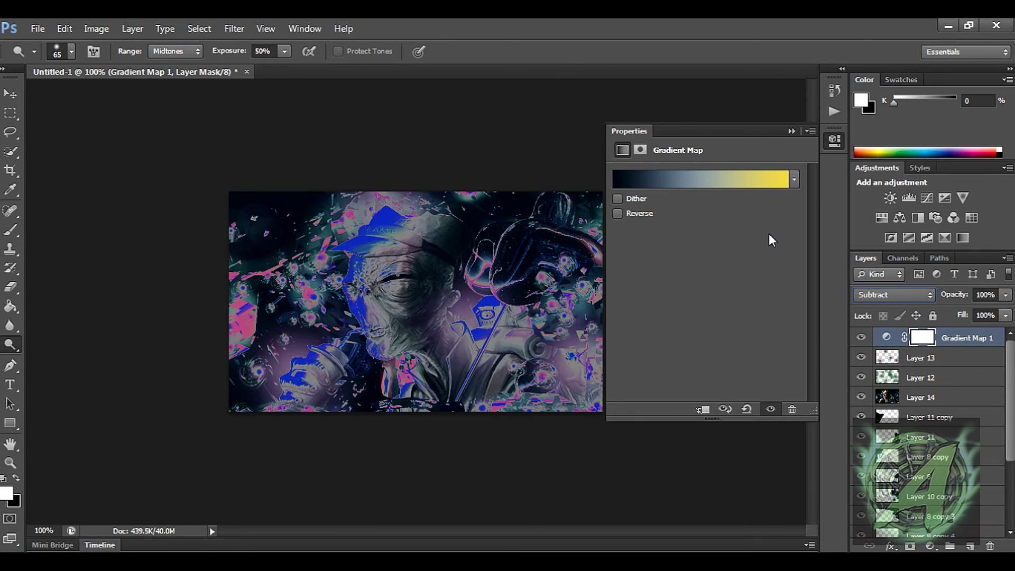
key("Down")
key("Down")
key("Down")
key("Down")
key("Down")
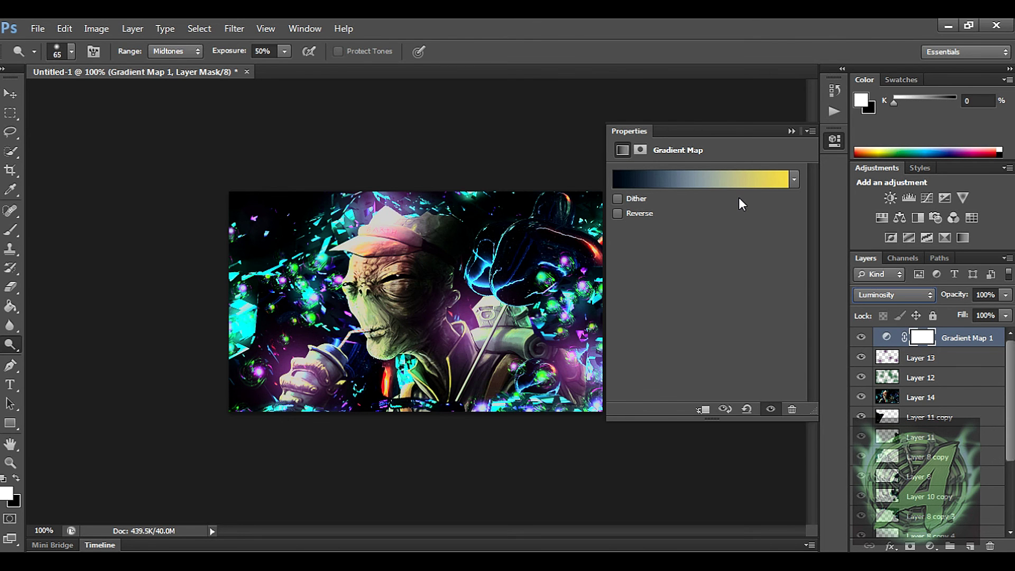
left_click(740, 181)
- Apply the black-to-green Third Layer gradient and step its blend mode from Dissolve to Hard Mix
left_click(720, 177)
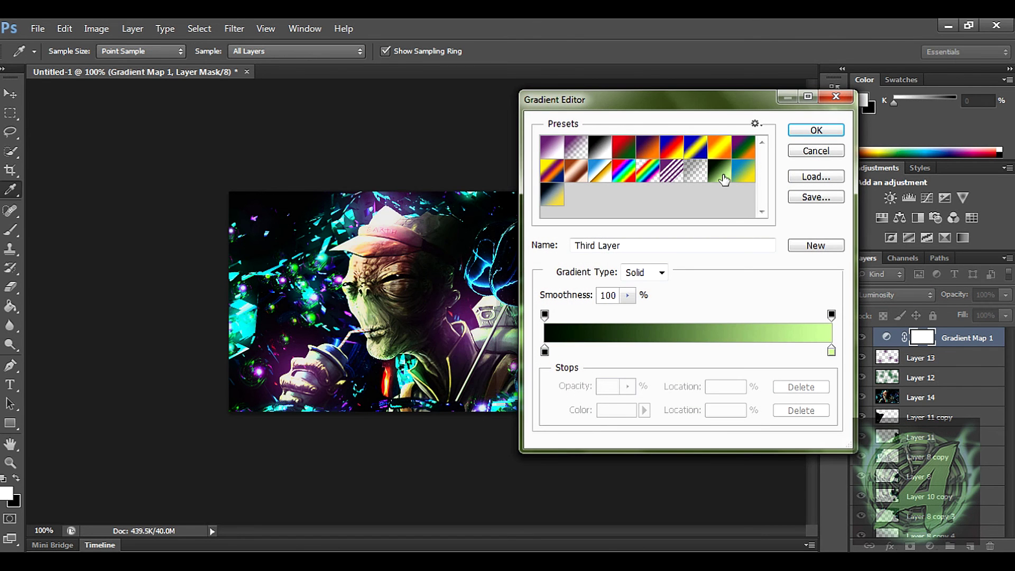
left_click(810, 131)
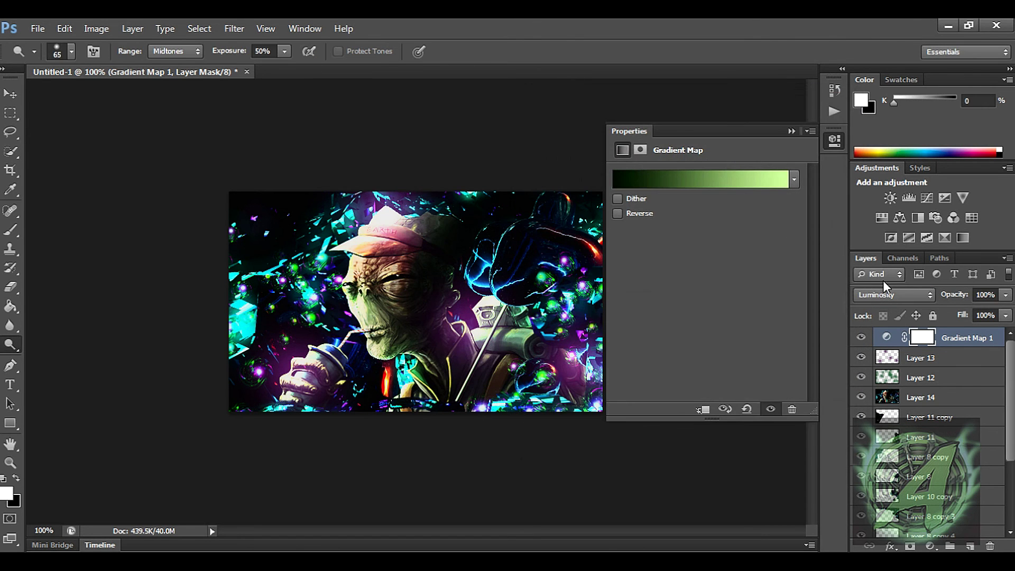
left_click(893, 295)
left_click(868, 36)
key("Down")
key("Down")
key("Down")
key("Down")
key("Down")
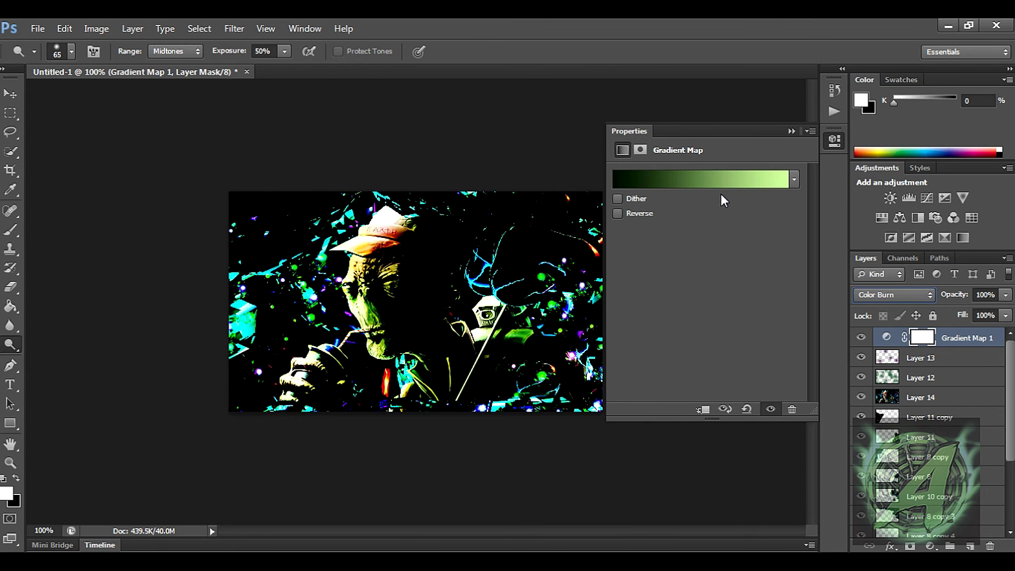
key("Down")
key("Down")
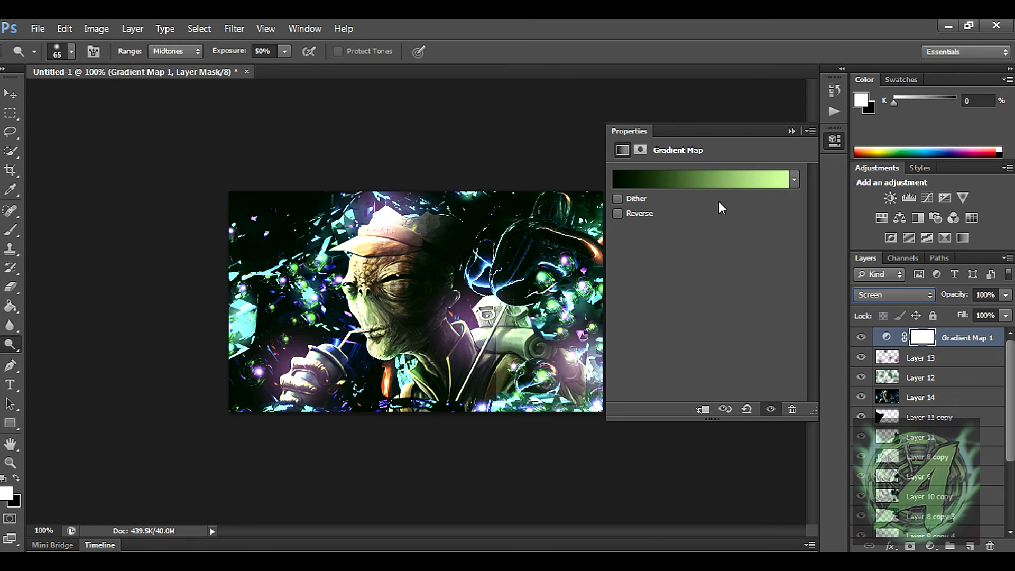
key("Down")
key("Down")
key("Down")
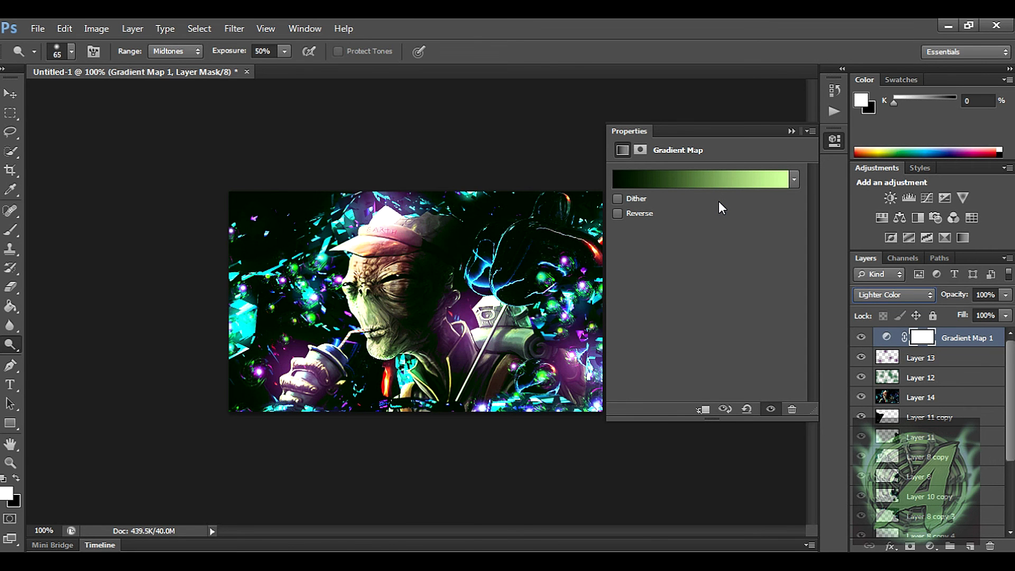
key("Down")
key("Down")
key("Down")
key("Down")
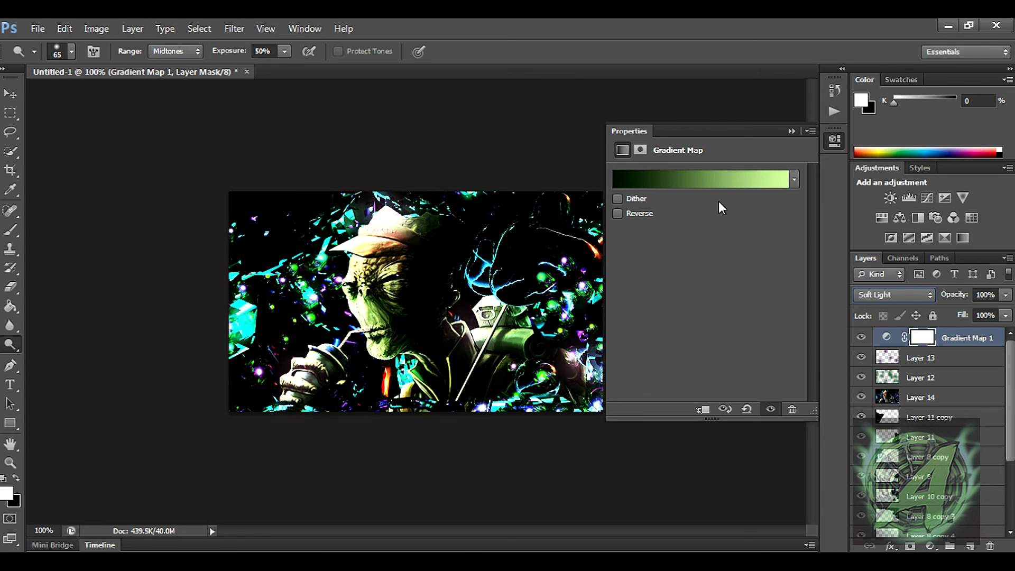
key("Down")
key("Down")
key("Down")
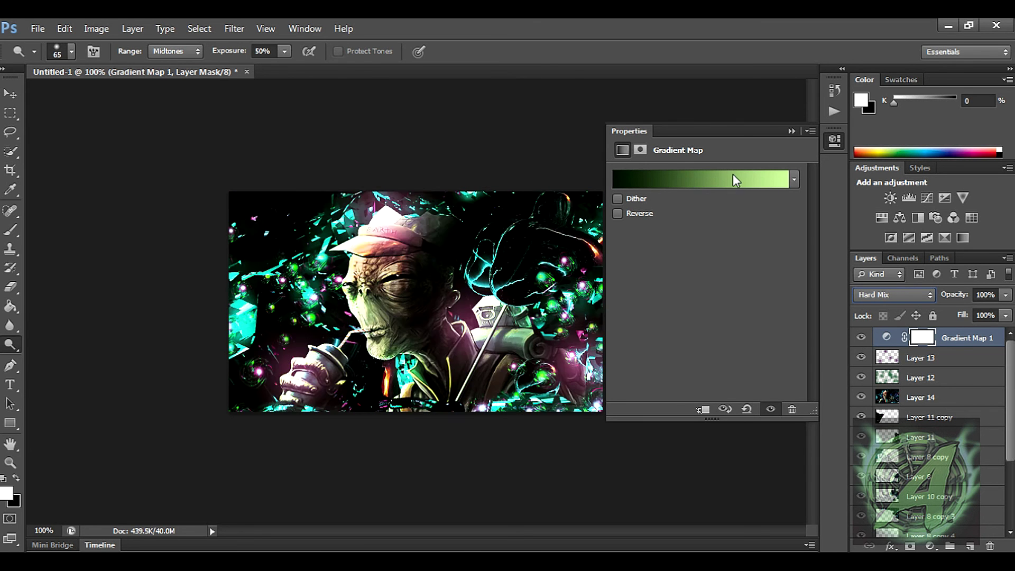
- Switch to the blue-to-yellow Second Layer gradient and step its blend mode to Overlay
left_click(733, 173)
left_click(739, 173)
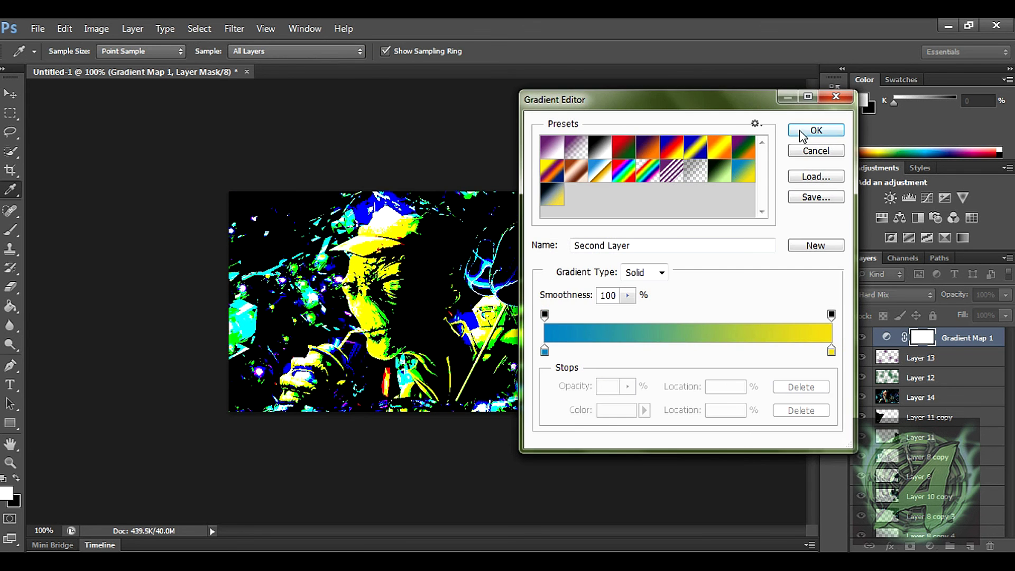
left_click(810, 132)
left_click(881, 294)
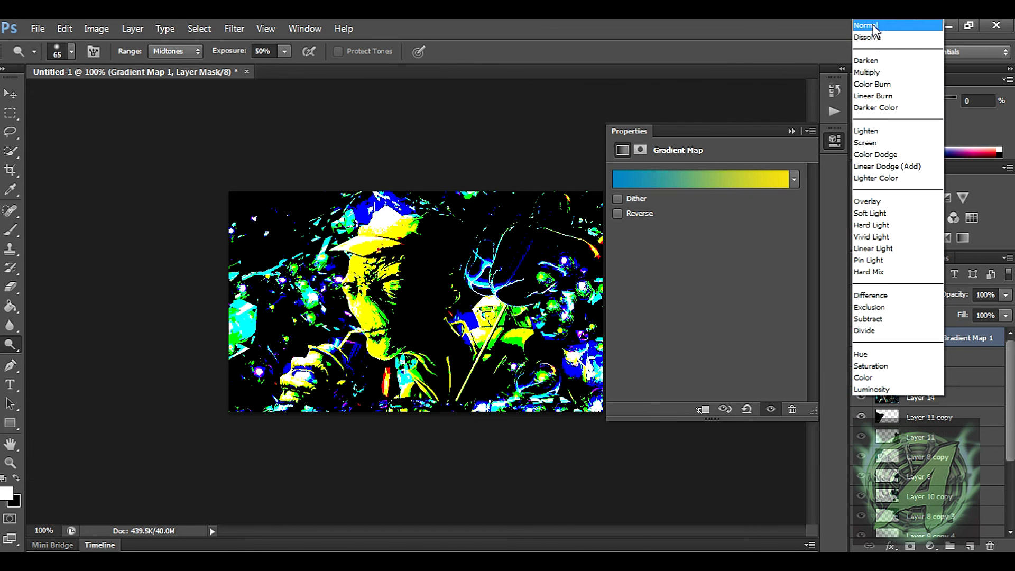
left_click(875, 52)
key("Down")
key("Down")
key("Down")
key("Down")
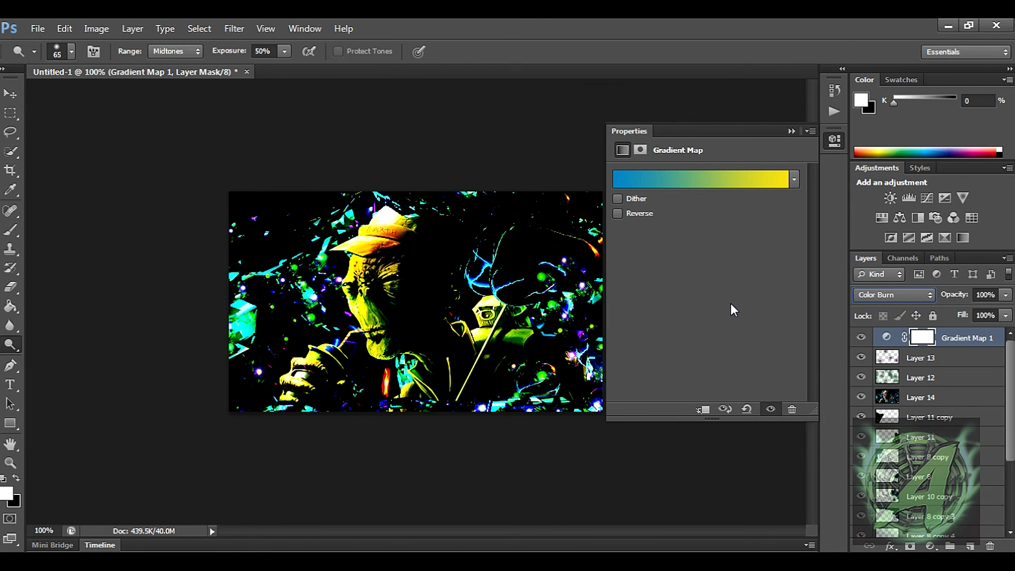
key("Down")
key("Down")
key("Down")
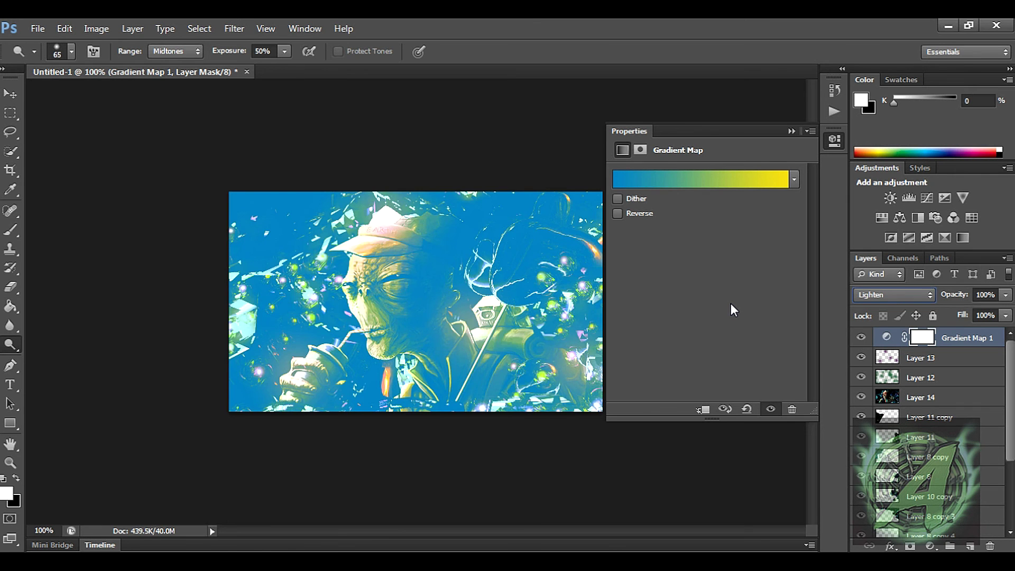
key("Down")
key("Down")
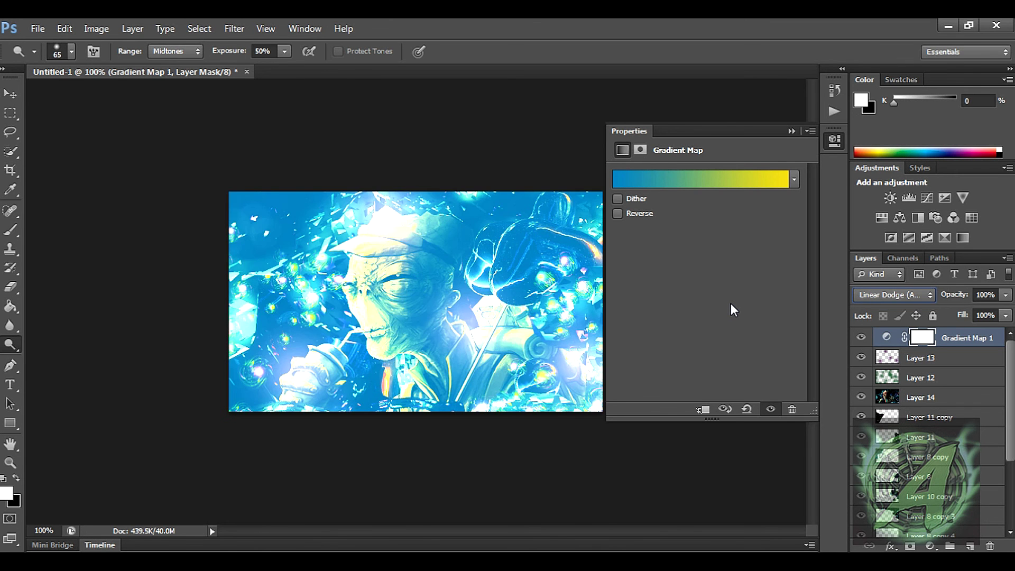
key("Down")
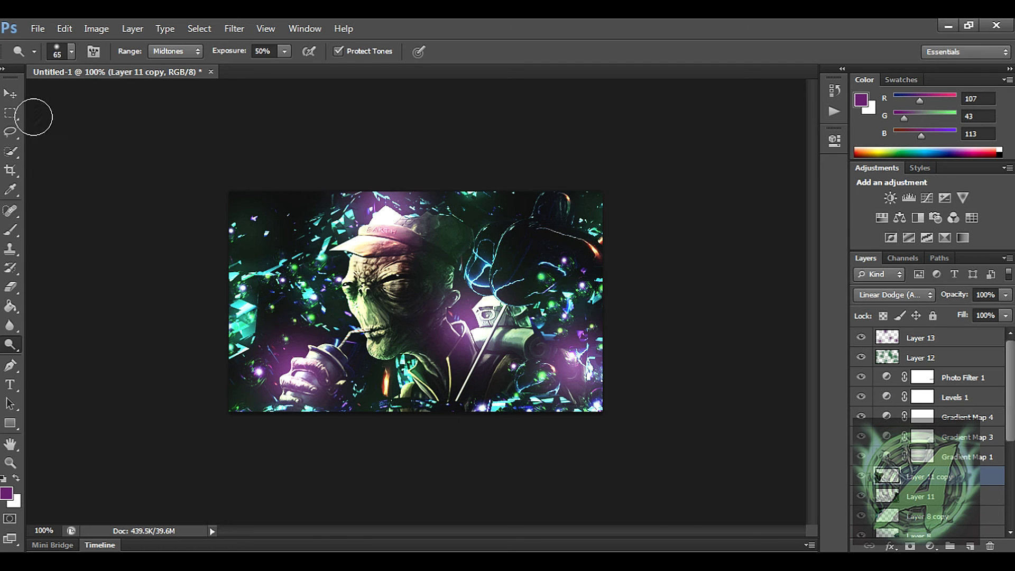
key("v")
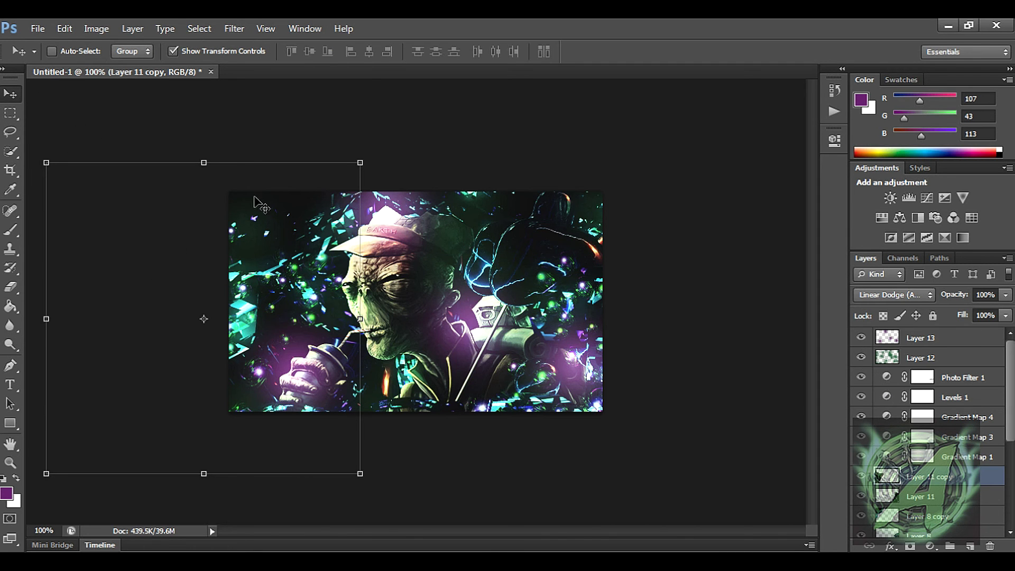
left_click_drag(1010, 427, 1010, 388)
left_click(949, 499)
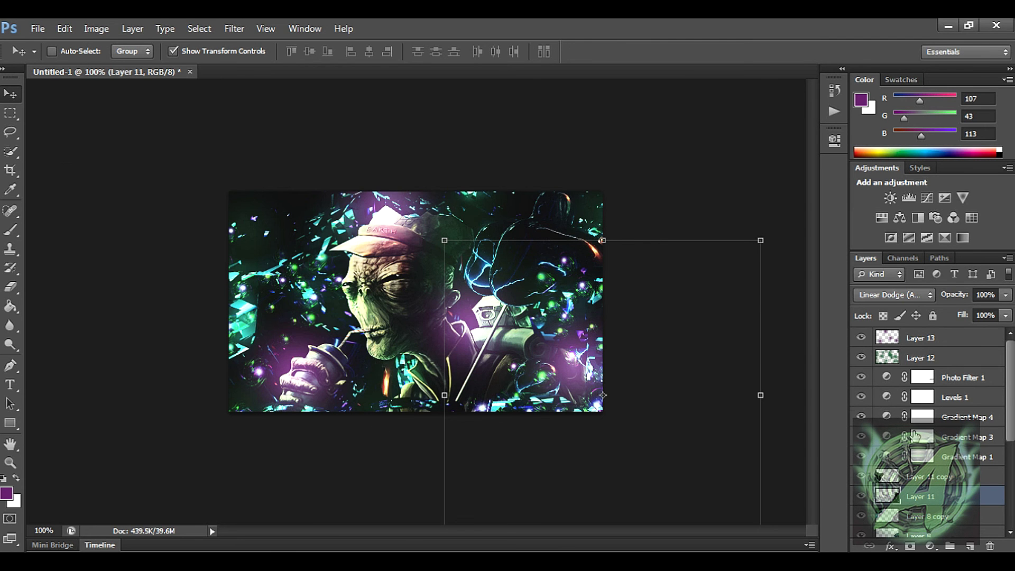
left_click(951, 381)
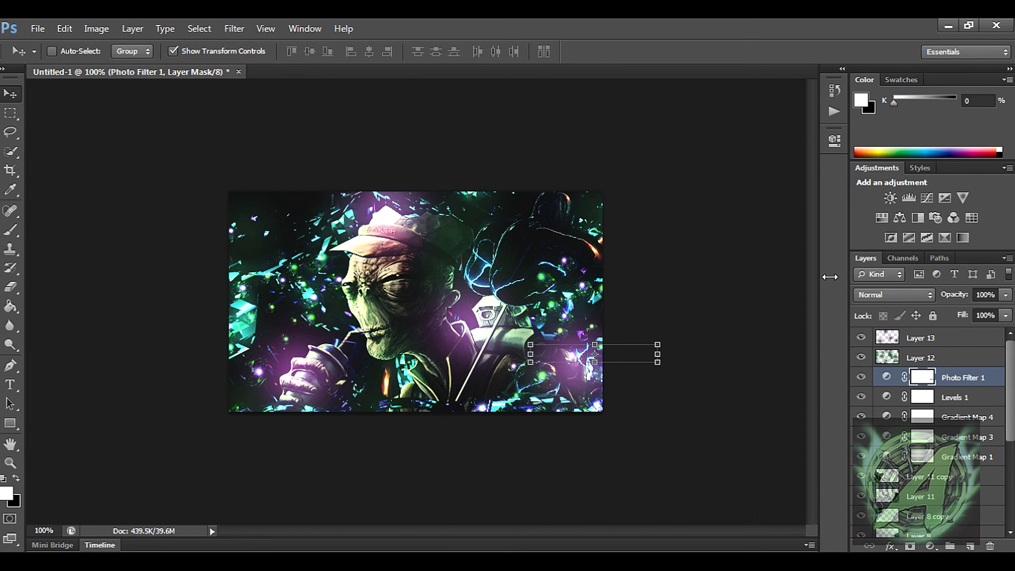
left_click(951, 339)
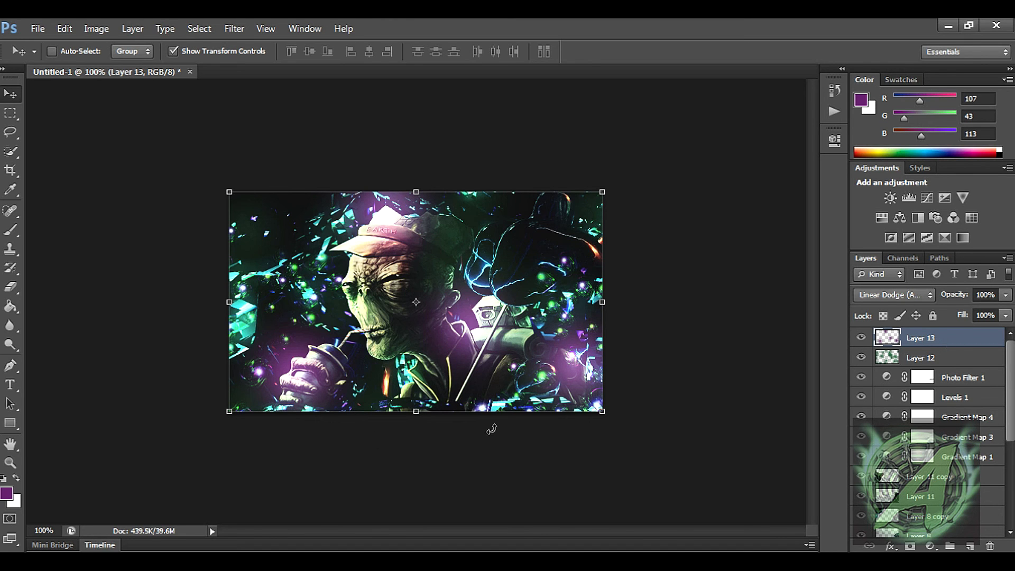
left_click(10, 404)
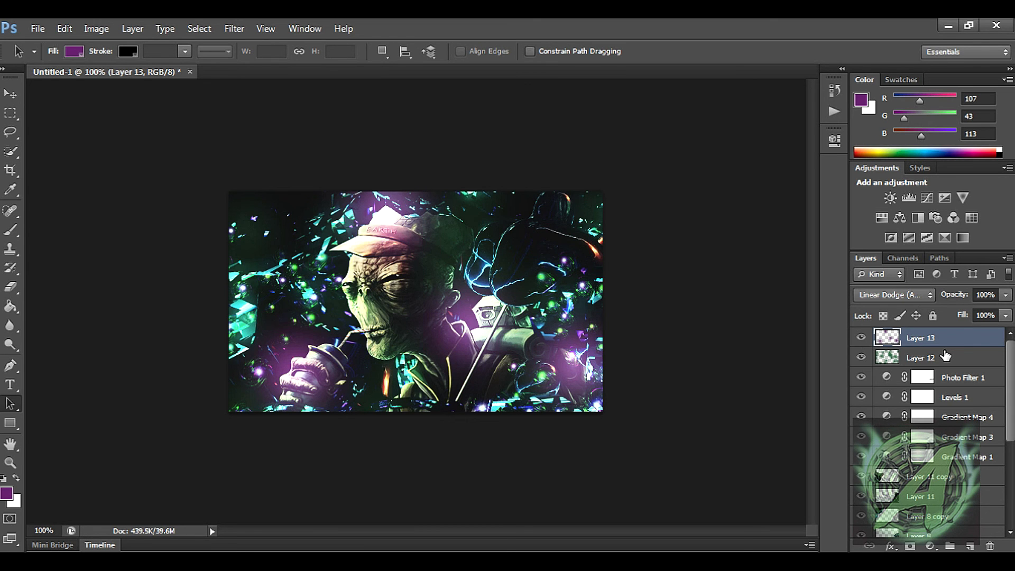
- Stamp visible layers into Layer 14, add an empty Layer 15, and bring up the shape tool options
key("ctrl+shift+alt+e")
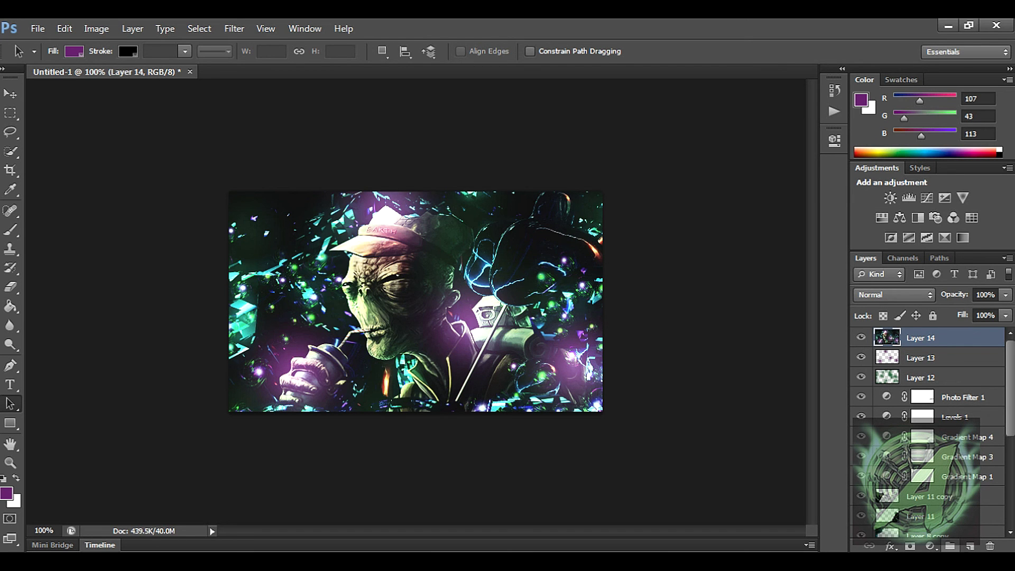
left_click(967, 544)
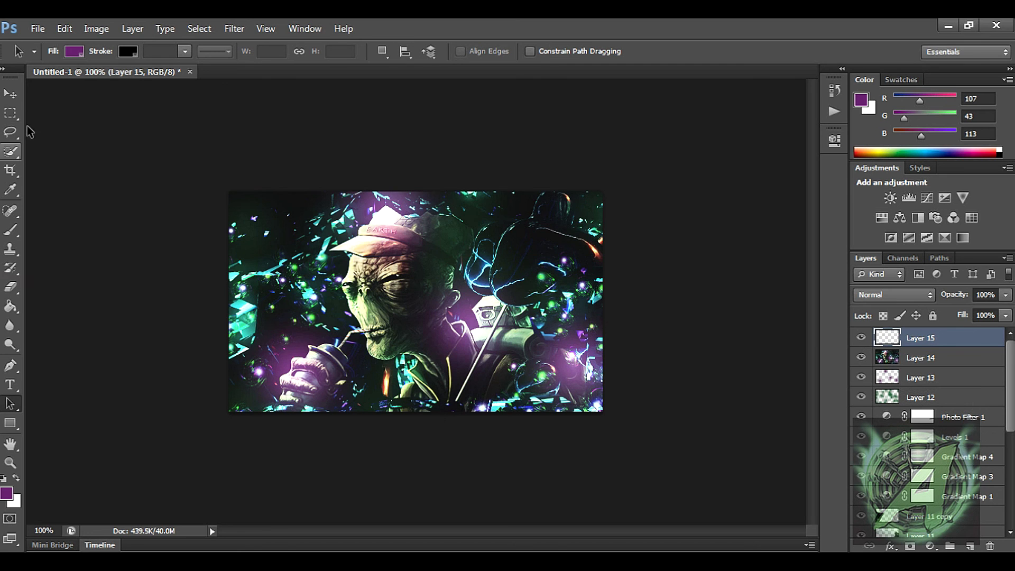
left_click(14, 424)
right_click(15, 424)
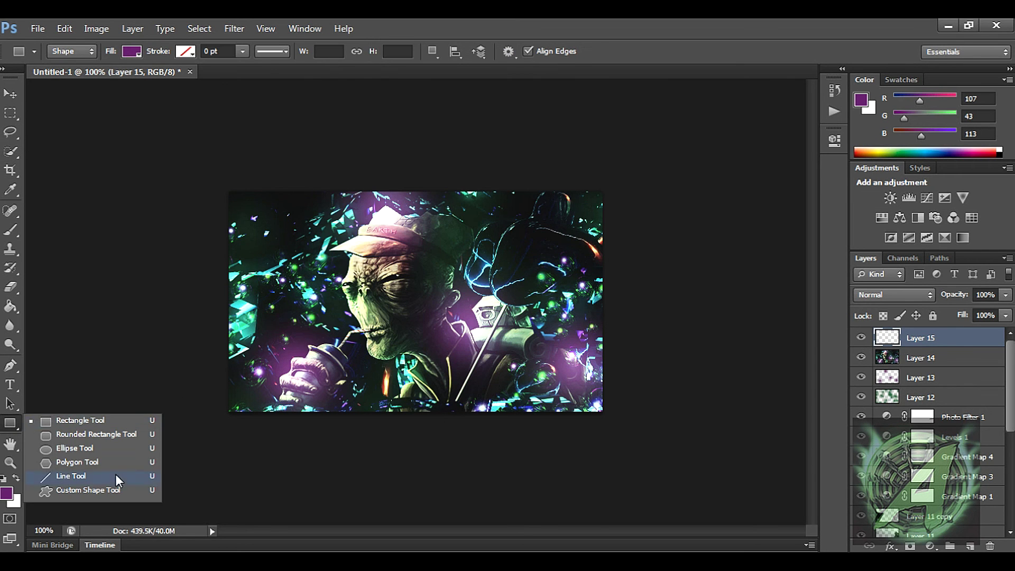
- Choose the X custom shape and draw a small 23 × 27 px purple X at the image centre
left_click(91, 499)
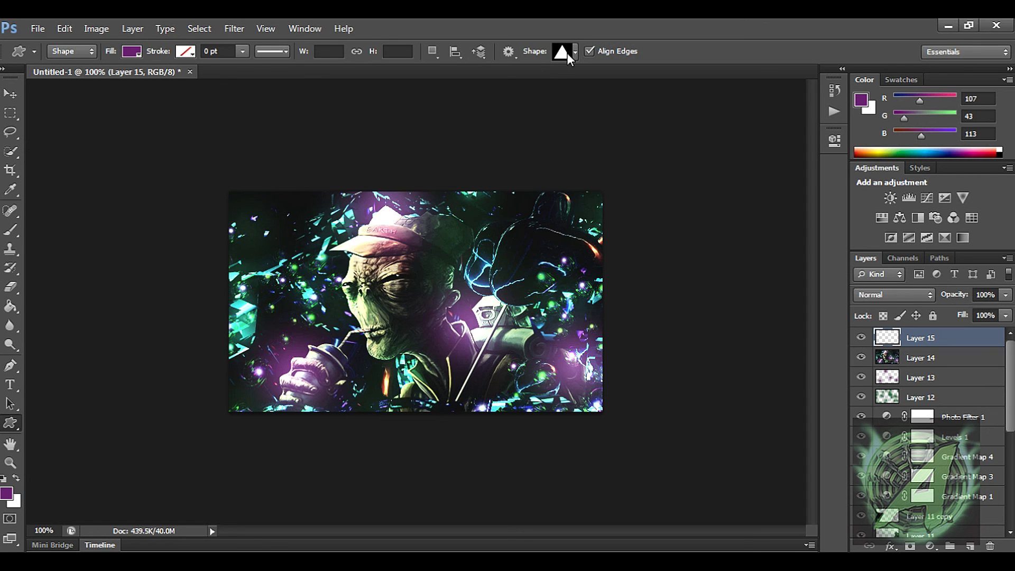
left_click(572, 55)
left_click_drag(684, 272, 730, 330)
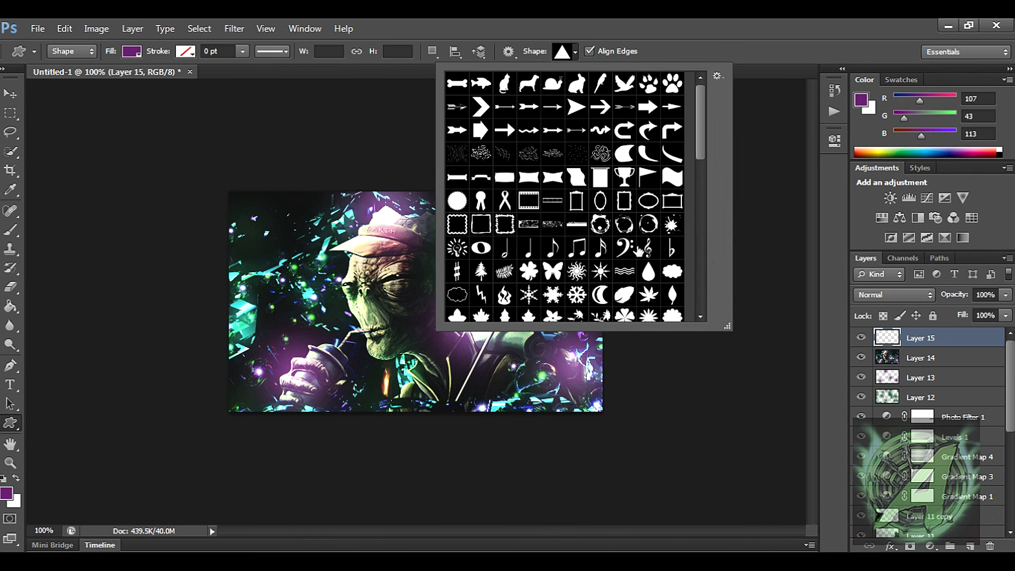
scroll(564, 295, "down", 3)
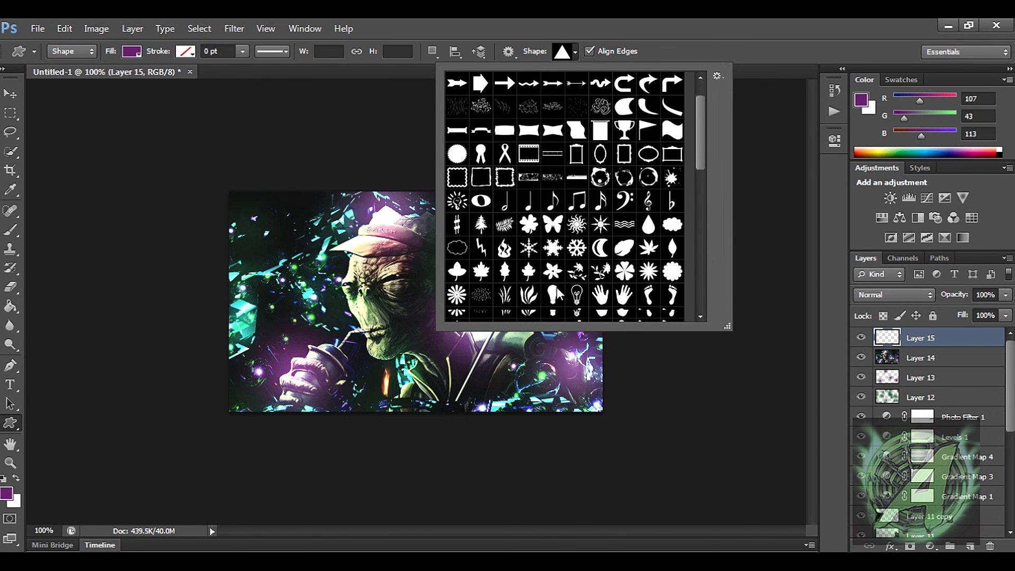
scroll(579, 298, "down", 4)
scroll(580, 282, "down", 5)
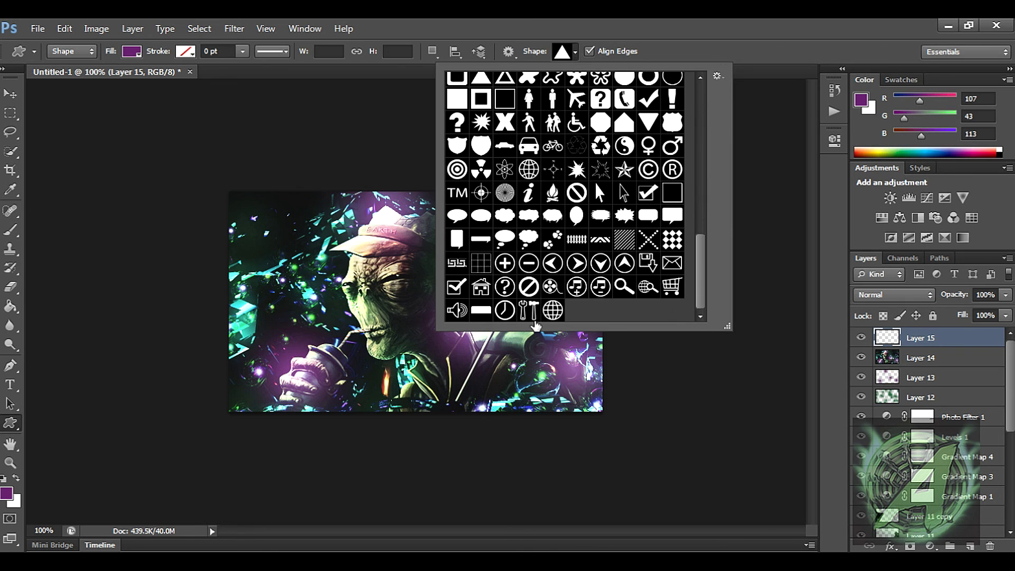
scroll(501, 194, "up", 1)
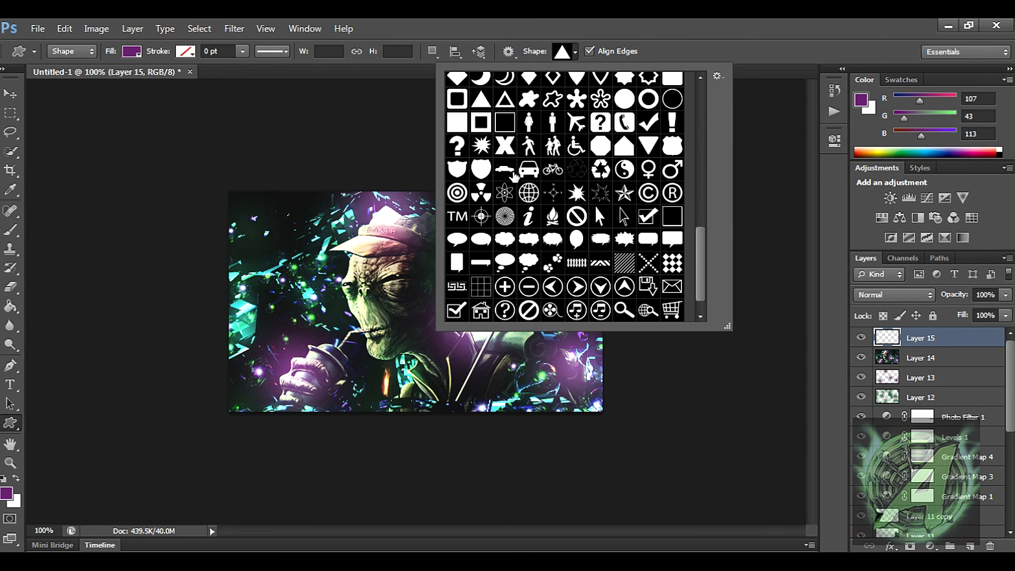
left_click(505, 145)
scroll(707, 122, "up", 1)
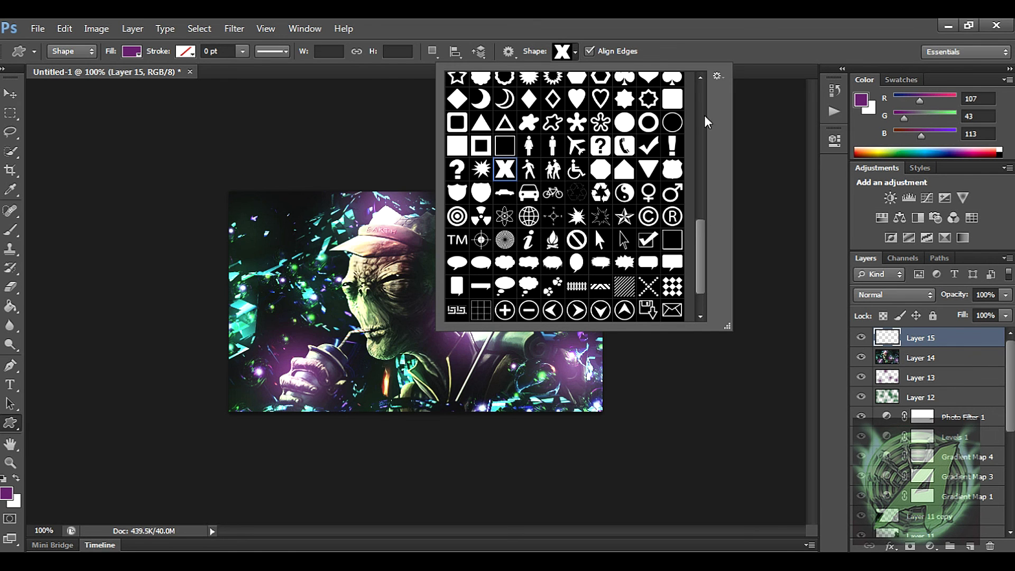
left_click(771, 238)
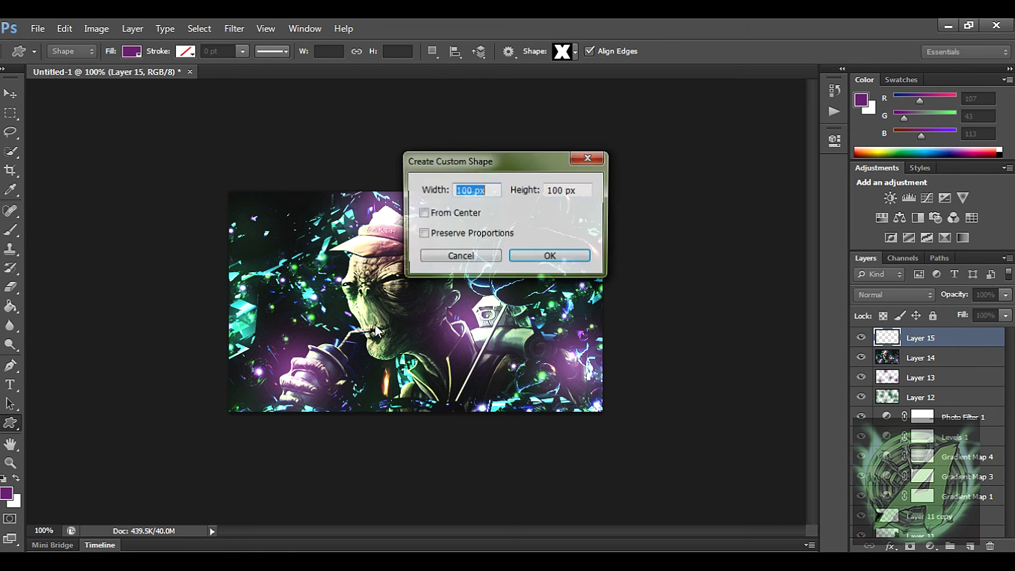
left_click(479, 260)
left_click_drag(469, 328, 485, 347)
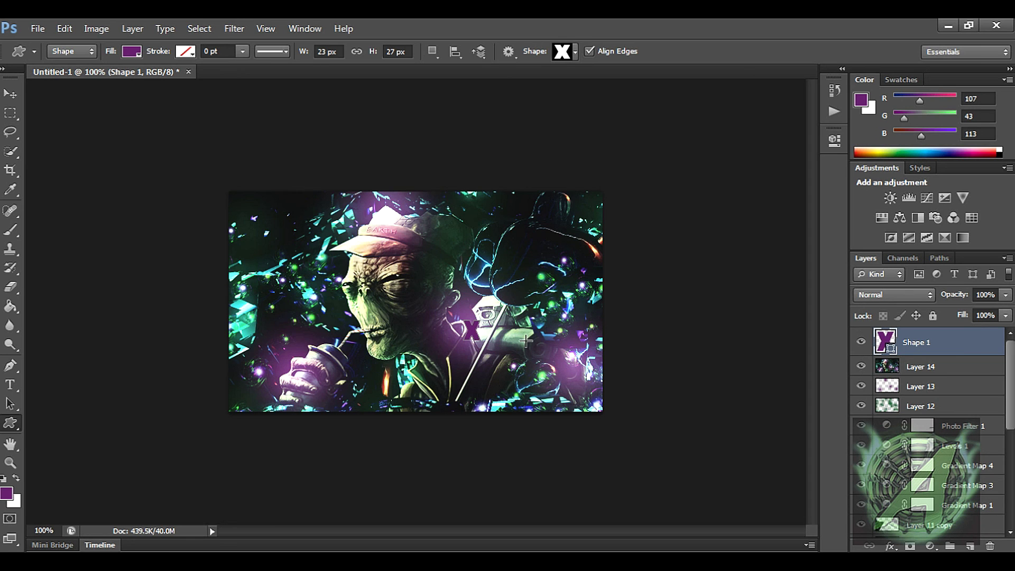
- Hide the X shape, stamp the visible artwork into Layer 15 and move it above Shape 1
left_click(861, 342)
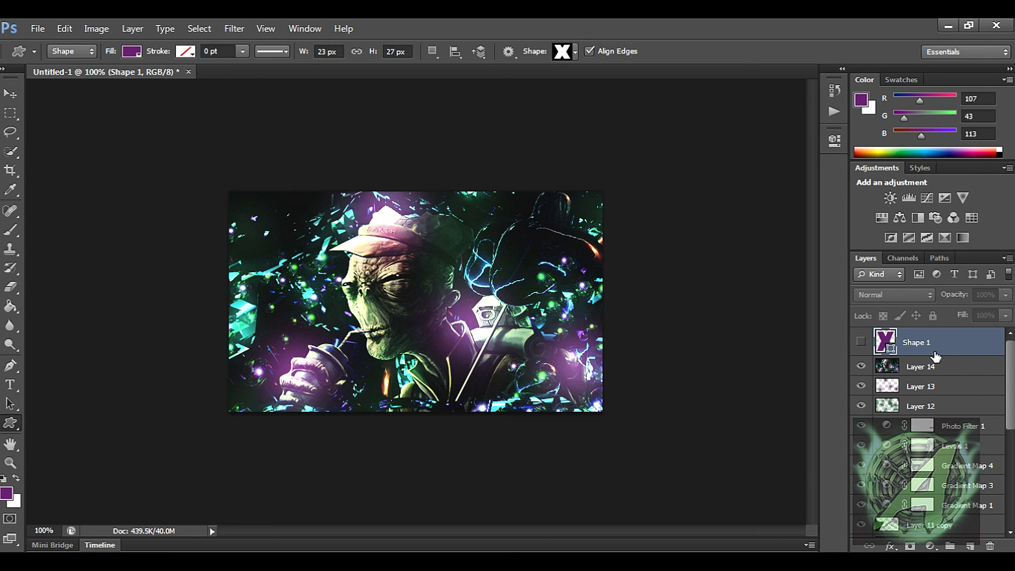
left_click(939, 370)
key("ctrl+alt+shift+e")
left_click_drag(940, 372, 946, 338)
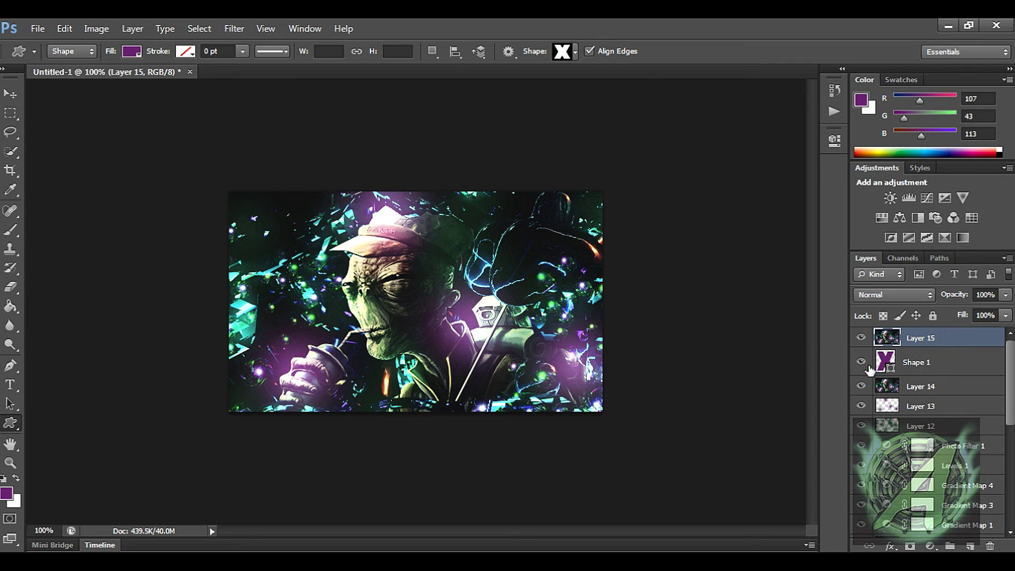
- Clip Layer 15 to the X shape, offset its artwork, and add an empty Layer 16
right_click(933, 338)
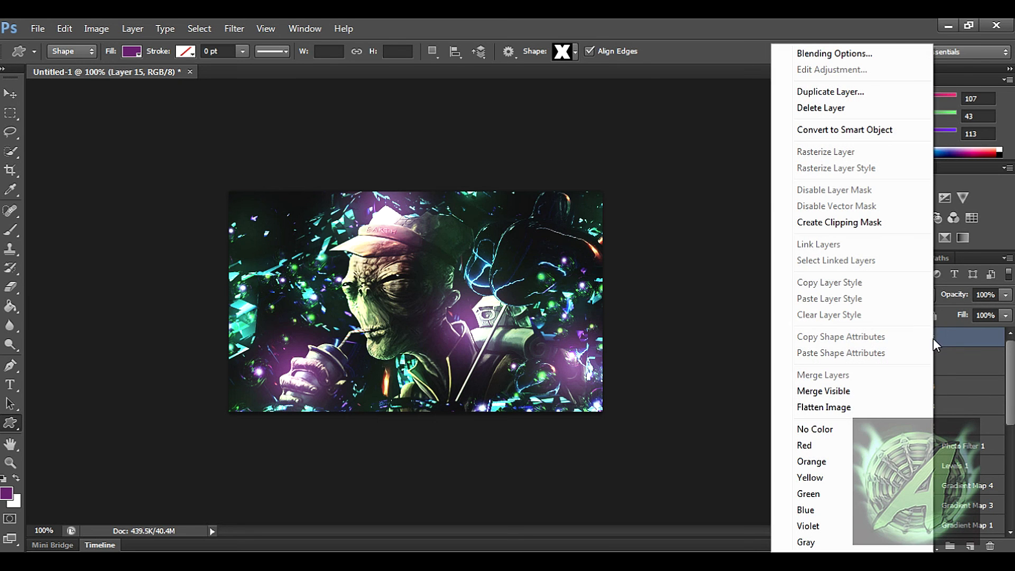
left_click(870, 223)
key("v")
left_click_drag(491, 353, 554, 375)
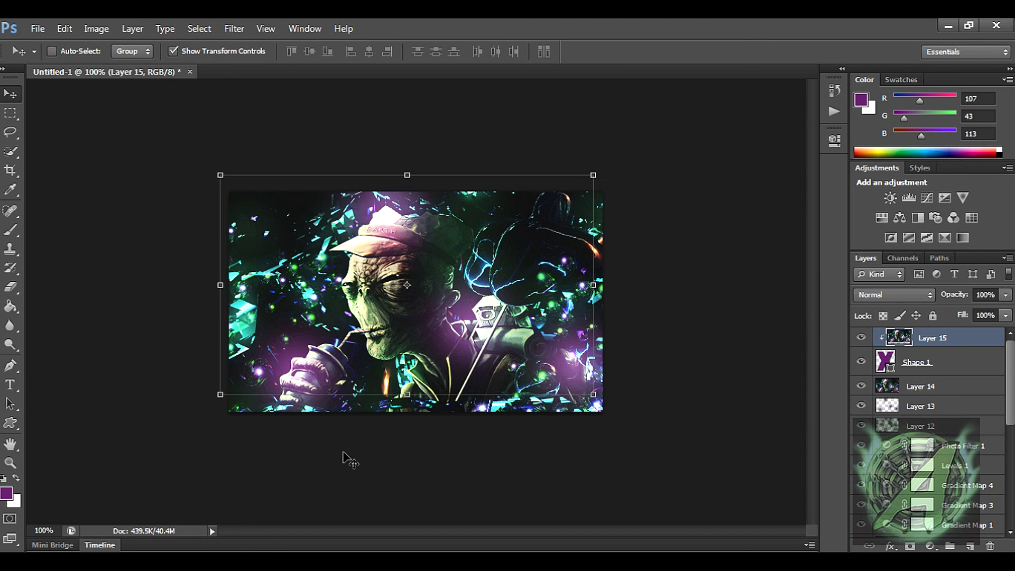
left_click(969, 545)
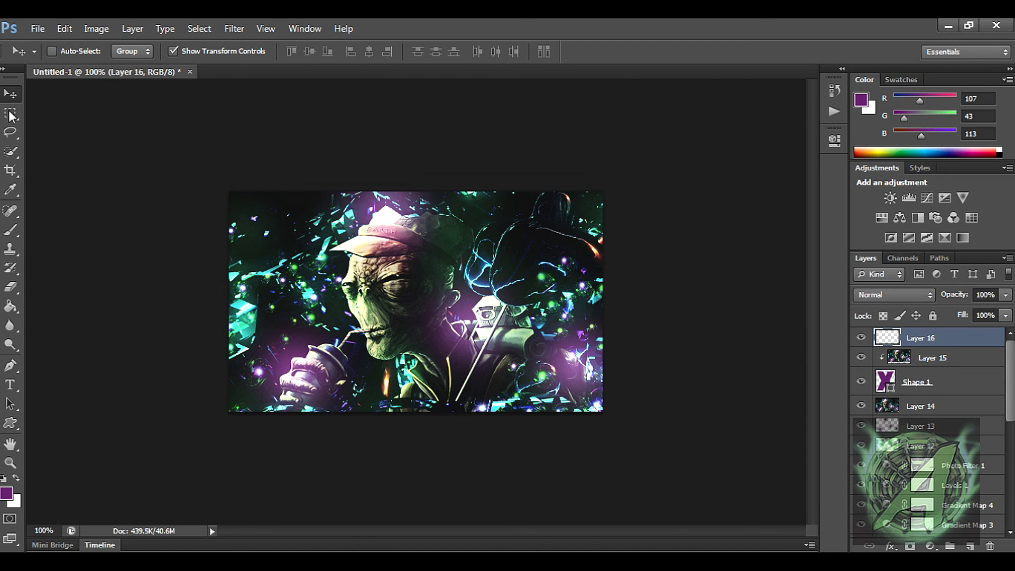
- Choose the asterisk from the Custom Shape tool's shape library
left_click(11, 423)
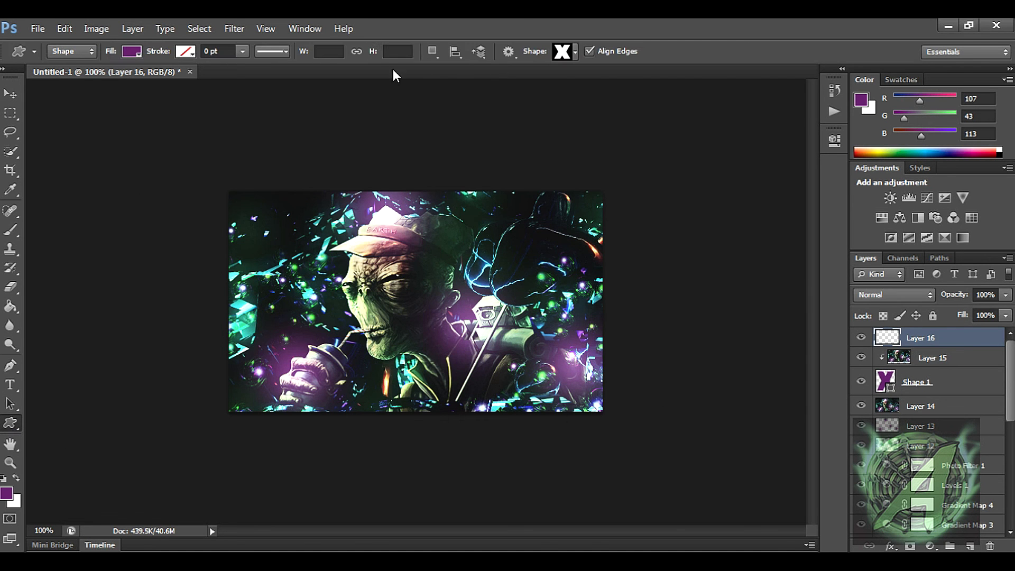
left_click(566, 55)
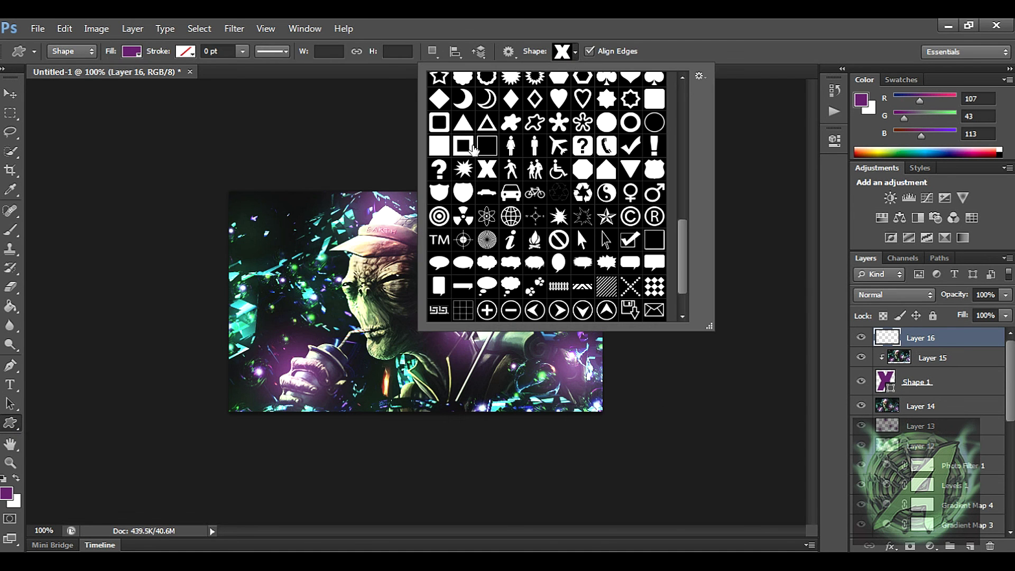
scroll(549, 241, "up", 5)
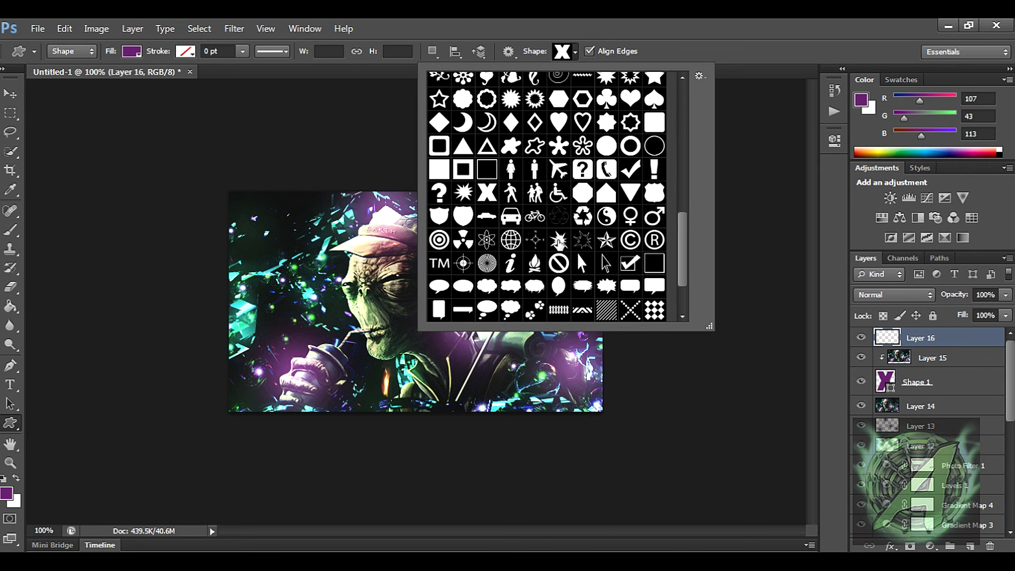
scroll(582, 258, "up", 1)
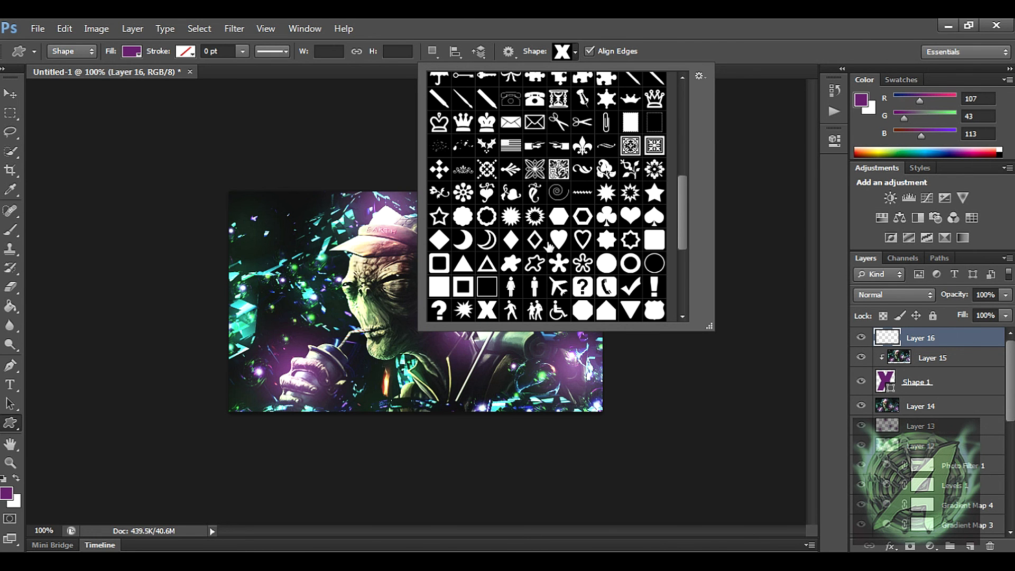
left_click(559, 263)
left_click(694, 403)
- Draw a purple asterisk near the image bottom, hide Shape 3 and select the tiny Shape 2
left_click_drag(689, 402, 690, 405)
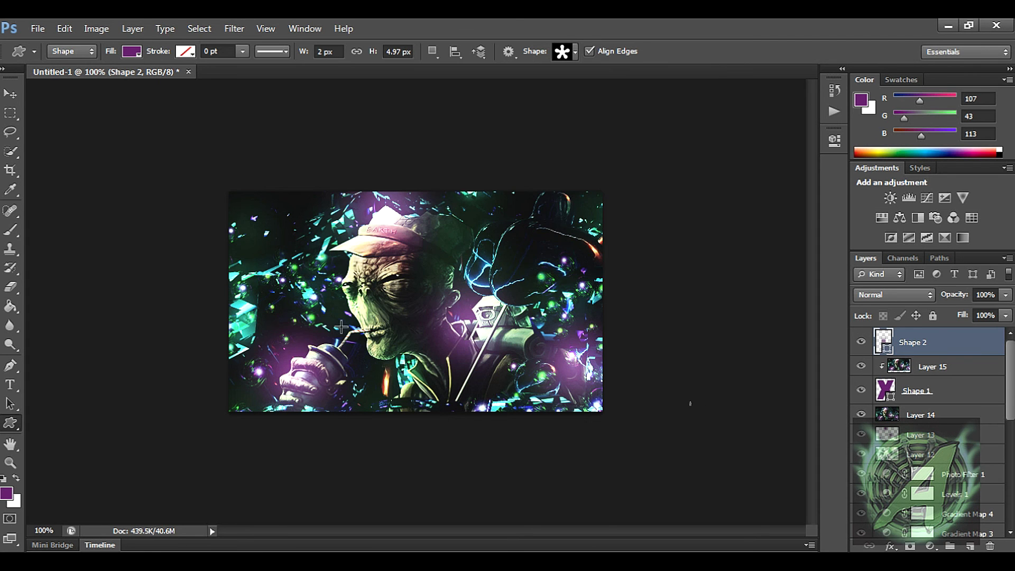
left_click_drag(355, 382, 401, 416)
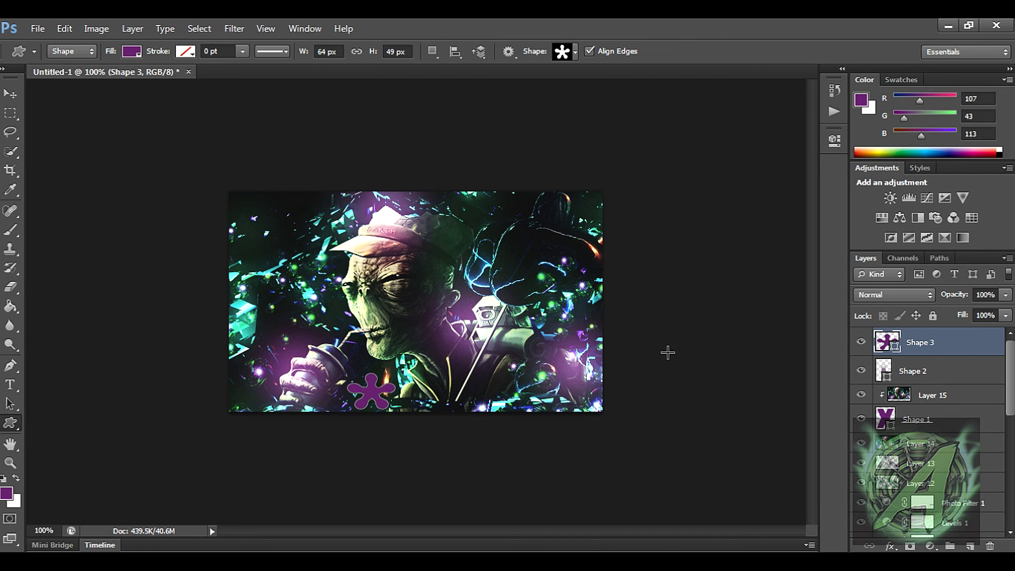
left_click(862, 342)
left_click(913, 370)
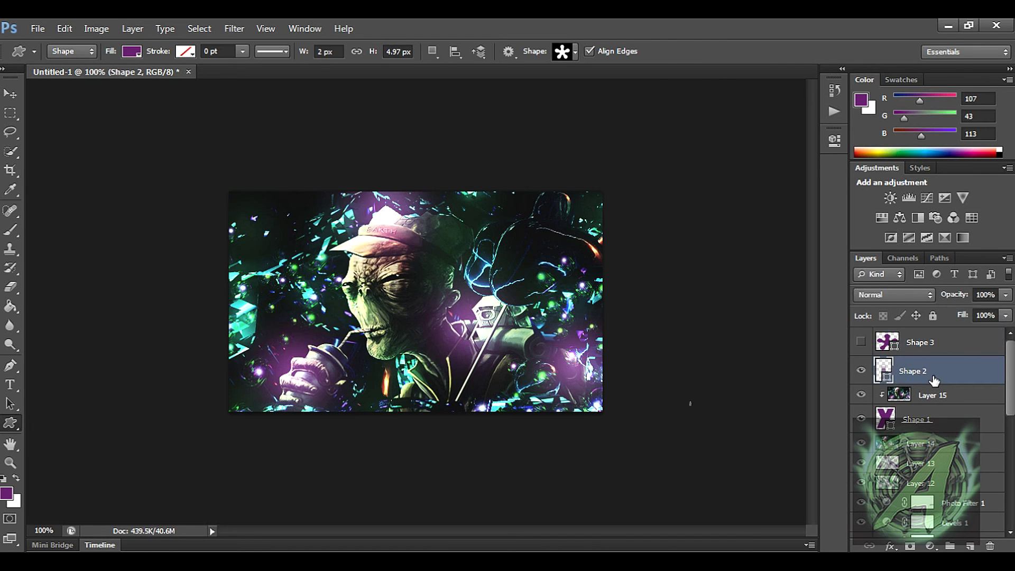
- Delete the stray tiny Shape 2 layer
left_click(861, 370)
right_click(937, 376)
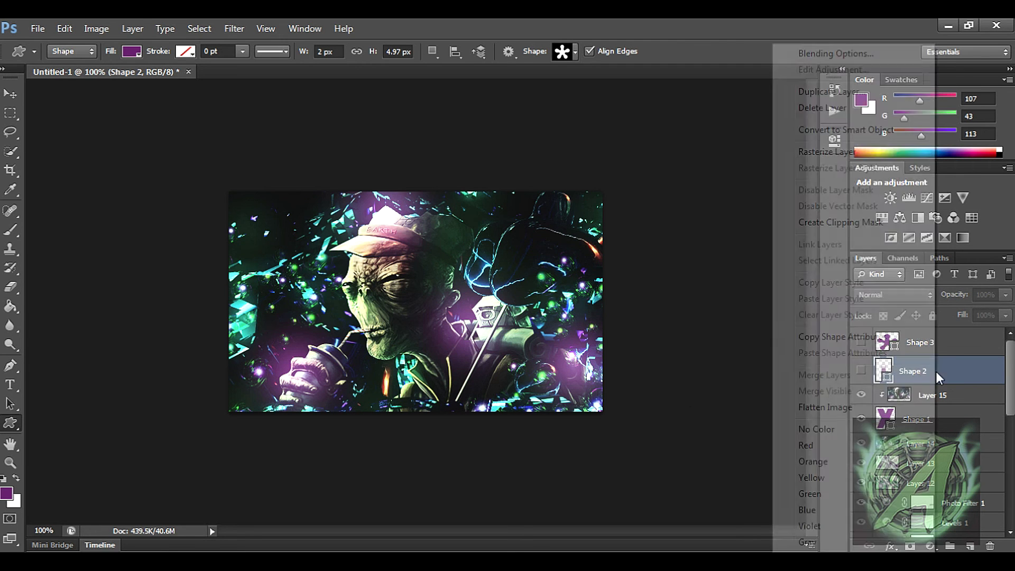
left_click(822, 108)
left_click(861, 342)
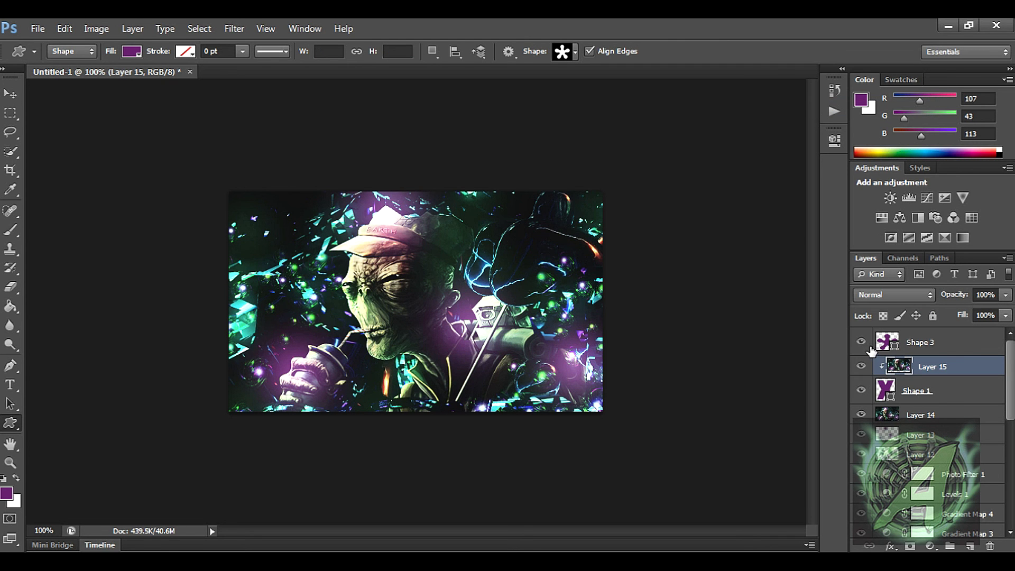
left_click(861, 342)
- Move merged Layer 16 above Shape 3, clip it to the asterisk and shift its artwork left
left_click_drag(928, 369, 923, 344)
right_click(919, 327)
left_click(827, 222)
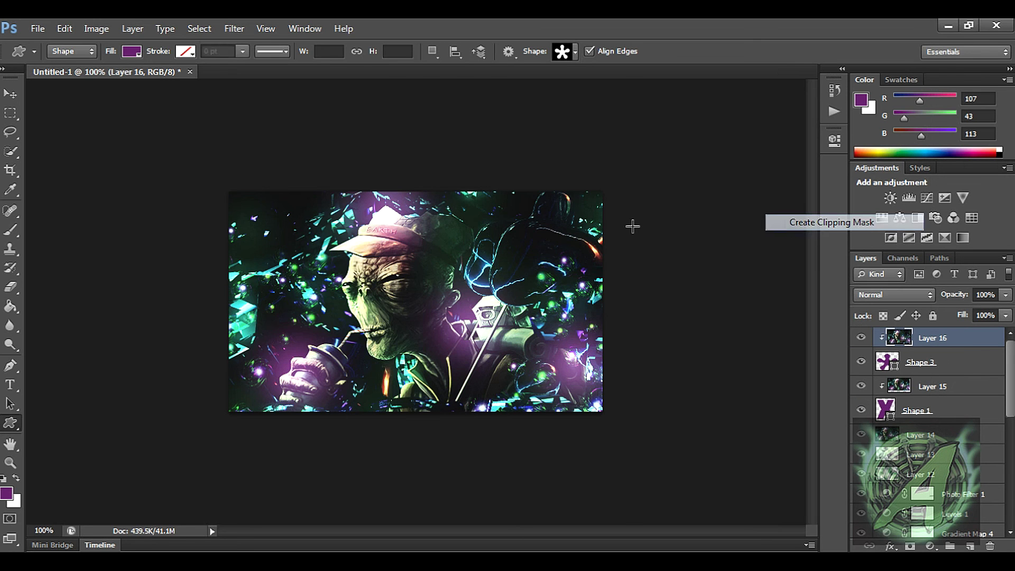
key("v")
mouse_move(420, 394)
left_mouse_down()
mouse_move(366, 397)
mouse_move(402, 390)
mouse_move(403, 363)
mouse_move(402, 418)
mouse_move(494, 420)
mouse_move(427, 432)
mouse_move(413, 404)
mouse_move(357, 397)
left_mouse_up()
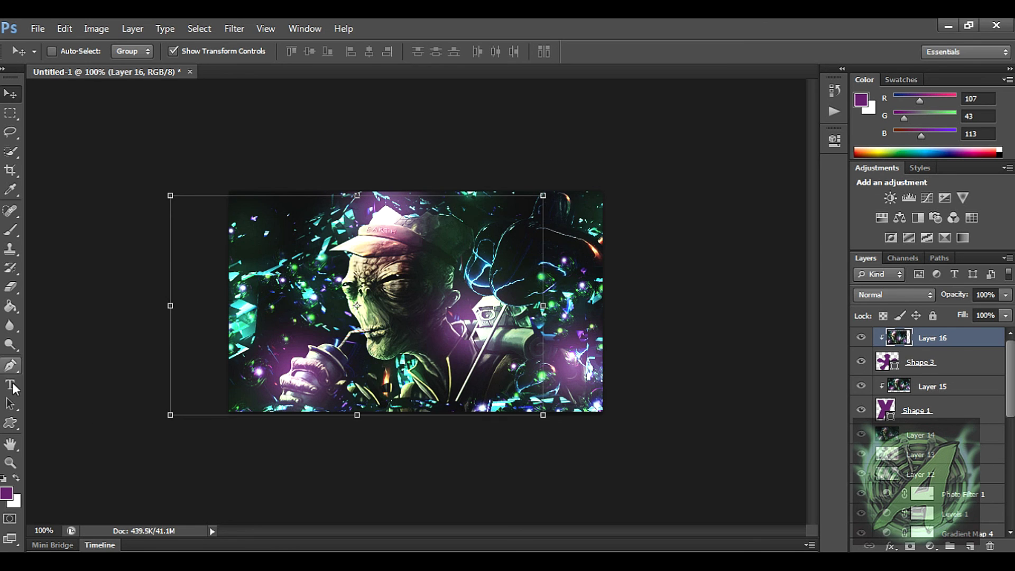
left_click(10, 404)
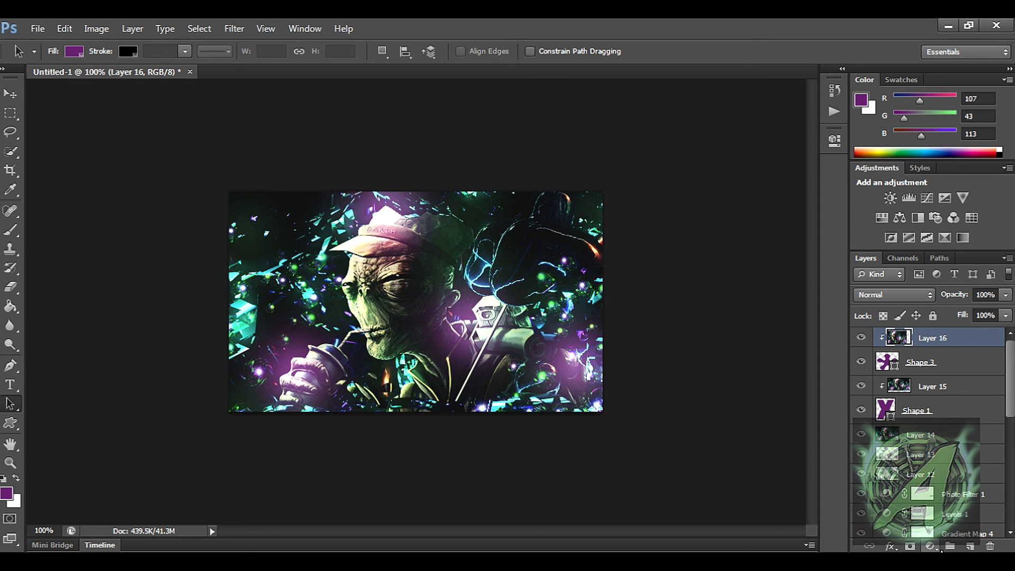
- Stamp all visible layers into a new merged Layer 17 with Ctrl+Alt+Shift+E
left_click(930, 546)
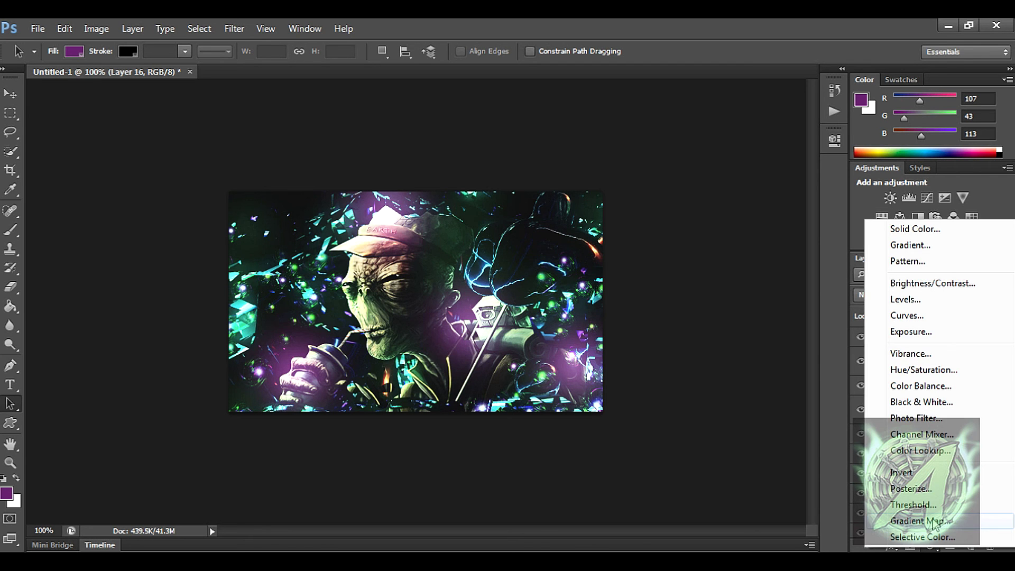
left_click(682, 424)
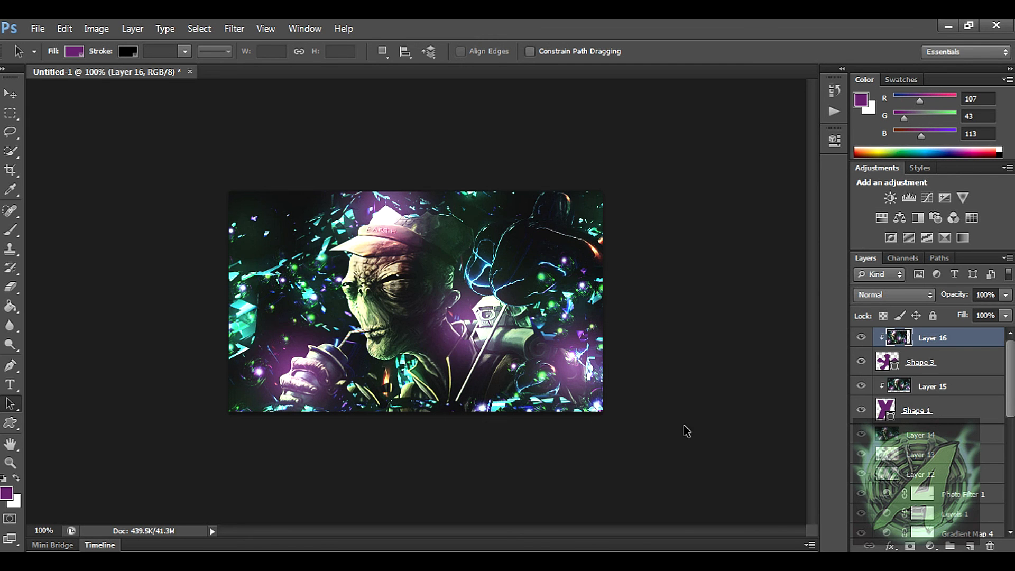
key("ctrl+shift+alt+e")
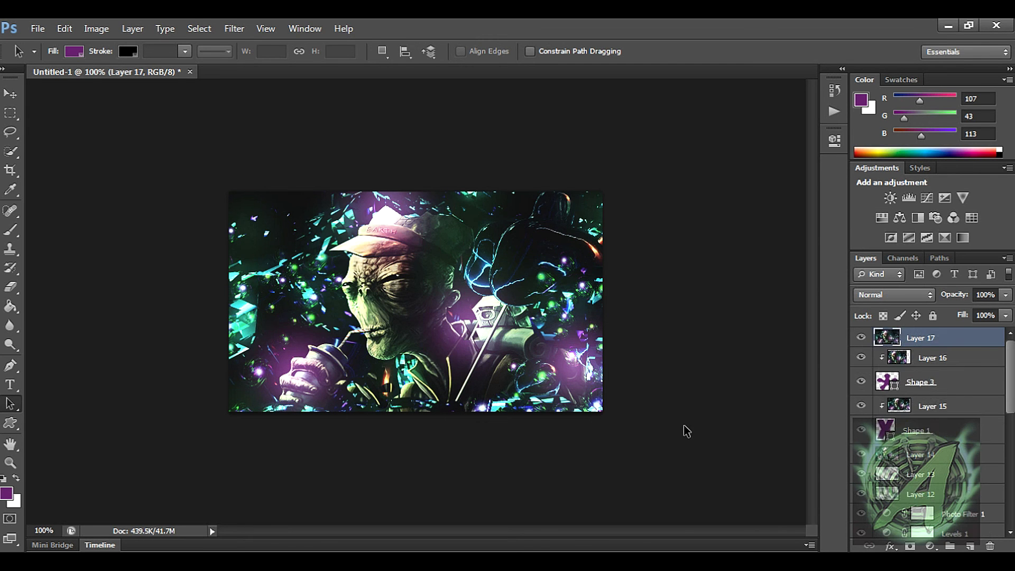
- Add a Photo Filter adjustment set to Magenta at 33% density
left_click(930, 546)
left_click(917, 418)
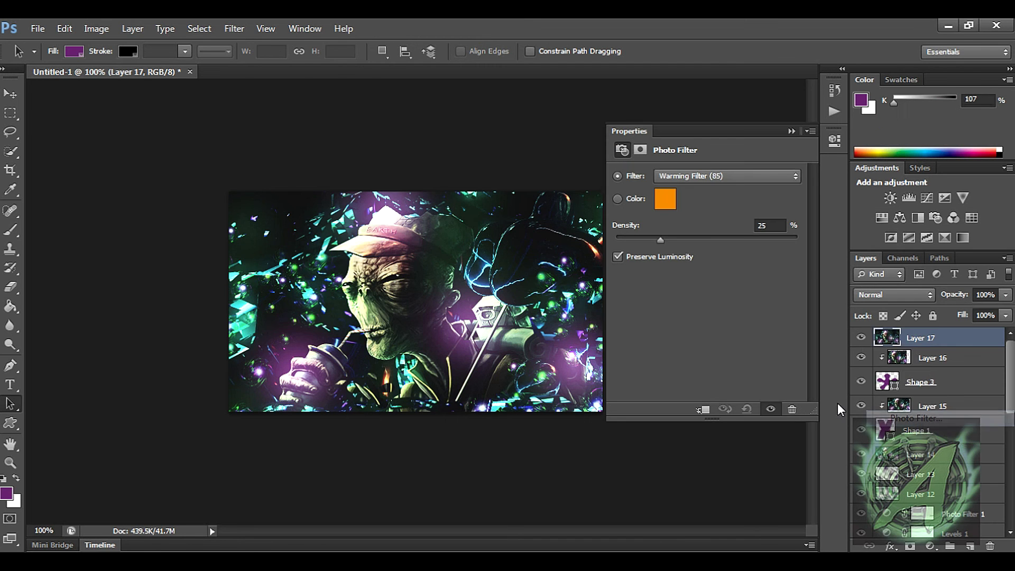
left_click(710, 173)
scroll(710, 176, "down", 3)
scroll(711, 176, "down", 4)
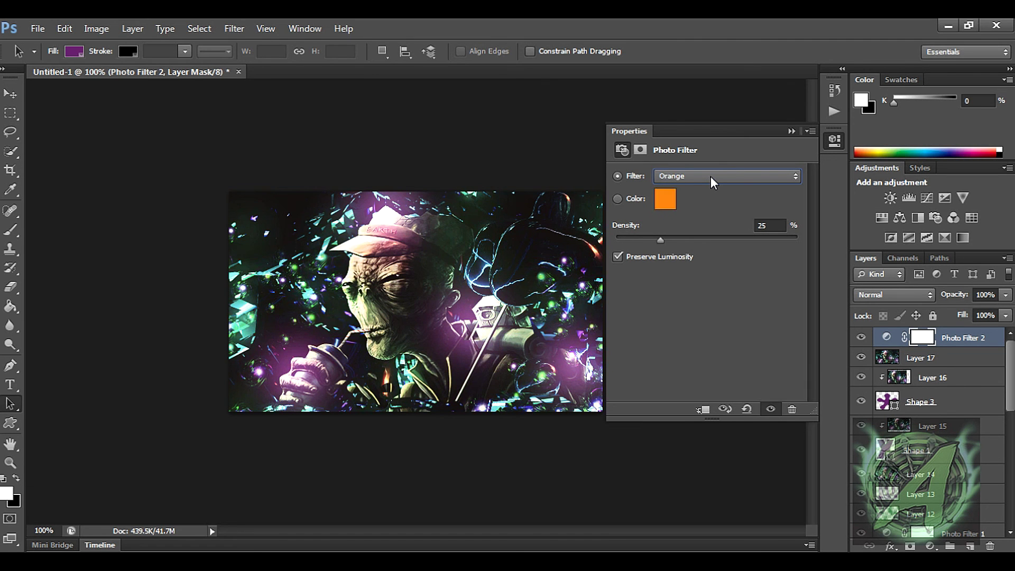
scroll(710, 176, "down", 3)
scroll(710, 176, "down", 4)
scroll(710, 176, "up", 1)
left_click(790, 131)
left_click(929, 546)
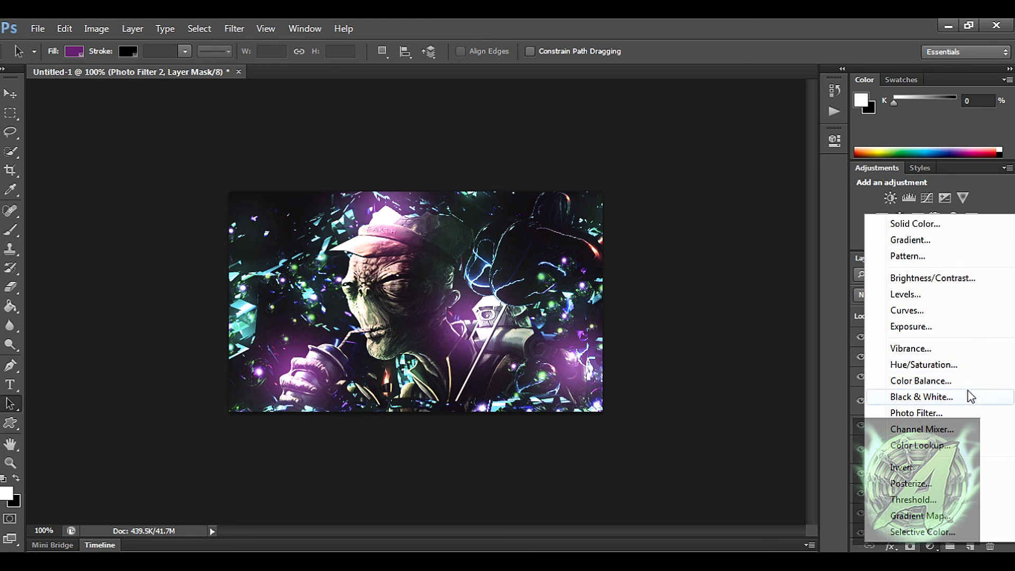
- Add Photo Filter 3 using Cooling Filter (82) with density lowered to about 19%
left_click(959, 413)
left_click(743, 177)
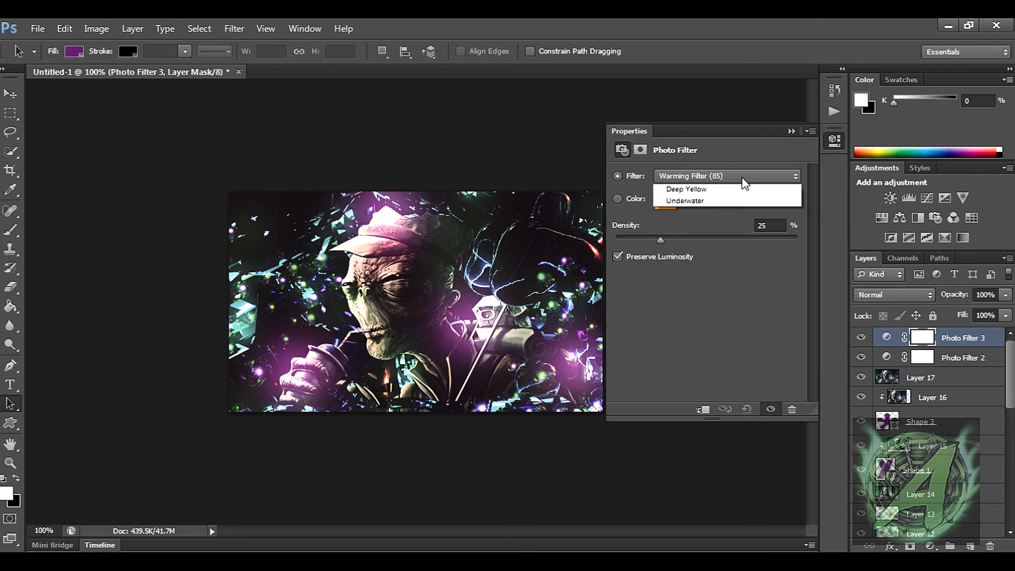
left_click(728, 213)
key("Down")
key("Down")
key("Down")
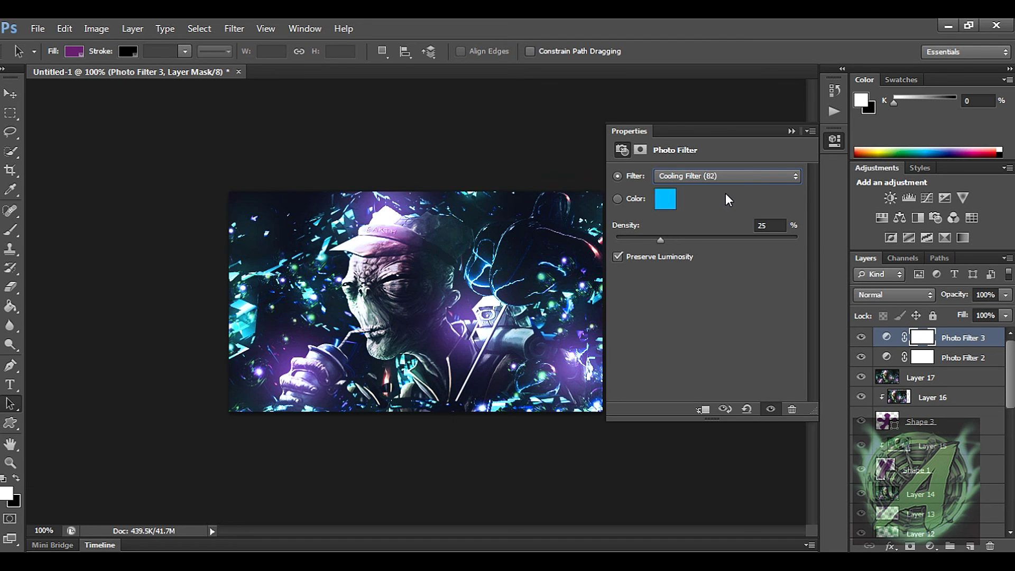
key("Down")
key("Up")
mouse_move(660, 240)
left_mouse_down()
mouse_move(637, 240)
mouse_move(649, 240)
left_mouse_up()
left_click(791, 132)
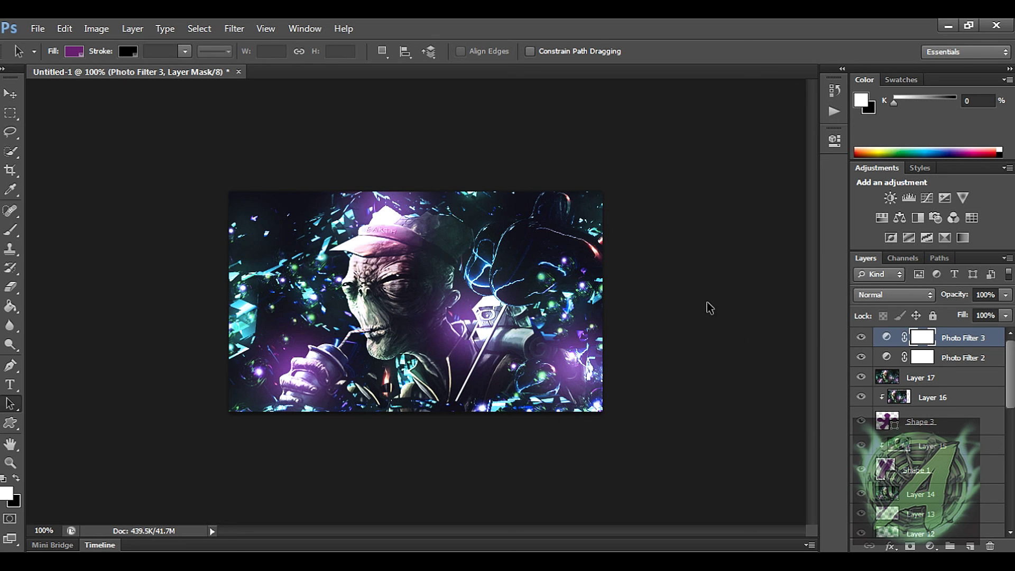